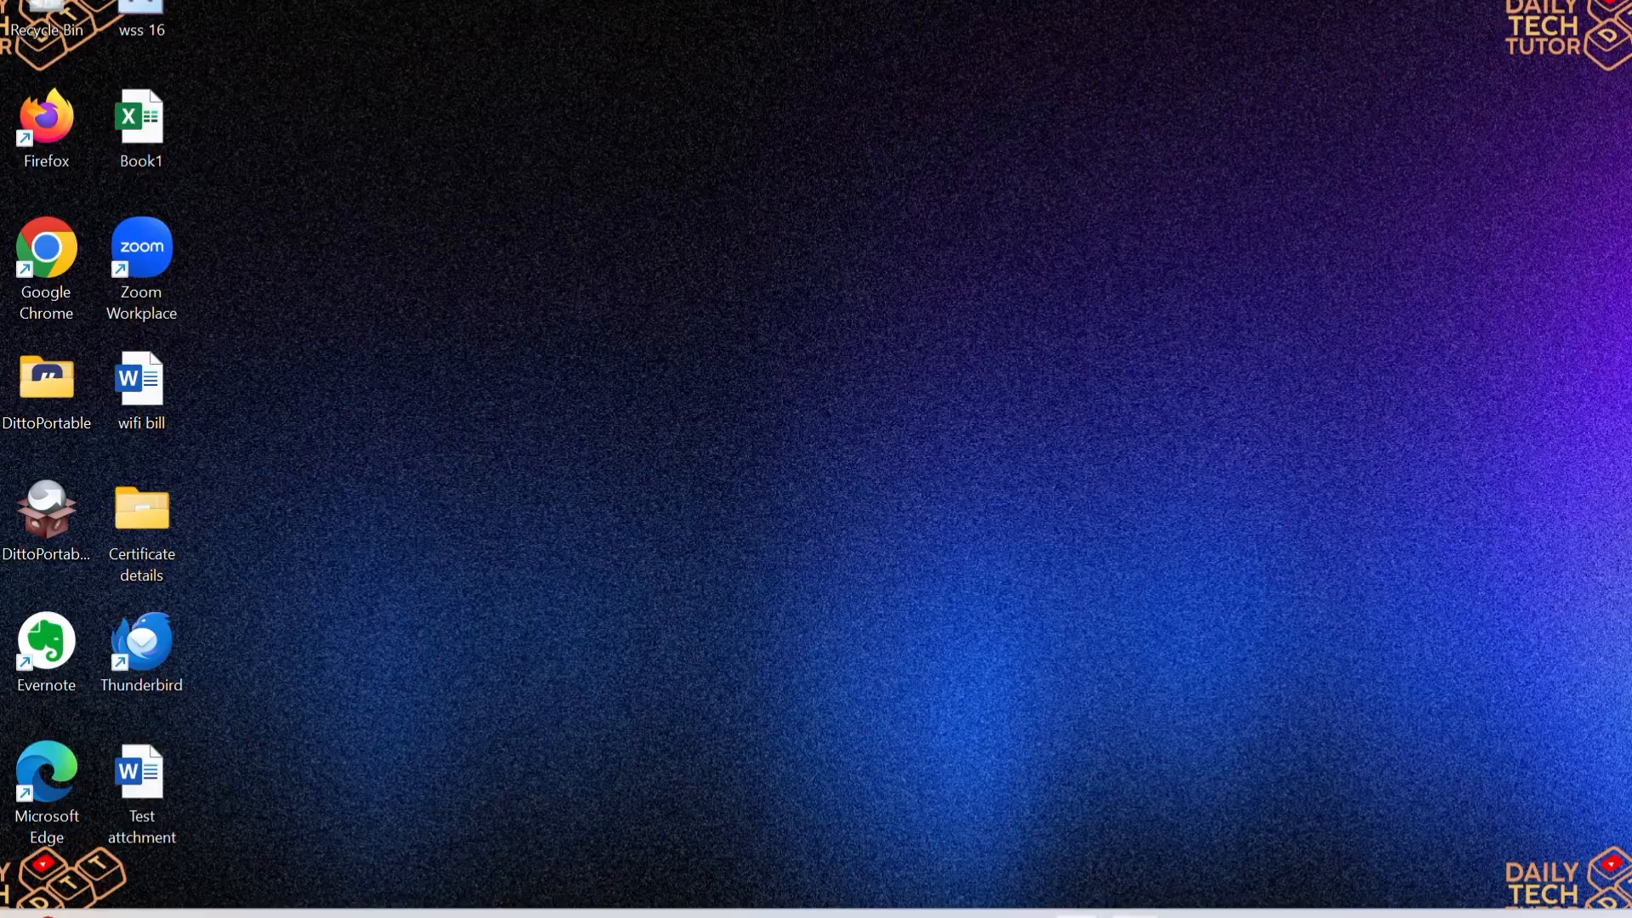
Step: Bring the untitled tracker spreadsheet forward, review the Date Applied to Offer Received headers, and select A3
{"action": "left_click", "coordinate": [1185, 826]}
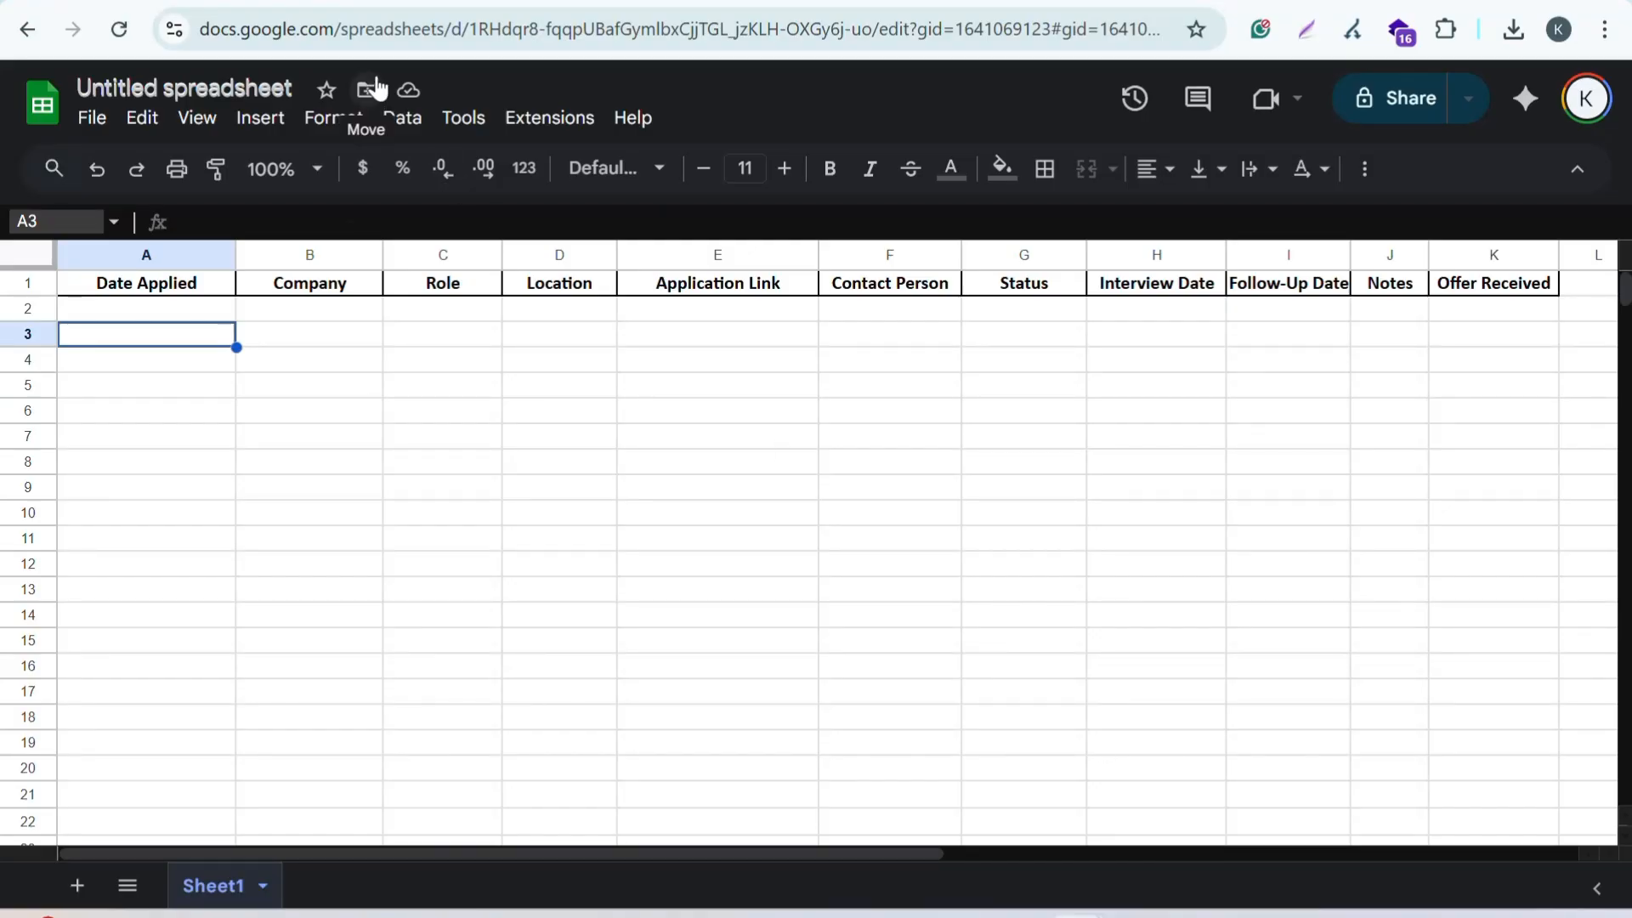
{"action": "left_click", "coordinate": [717, 499]}
{"action": "left_click", "coordinate": [211, 289]}
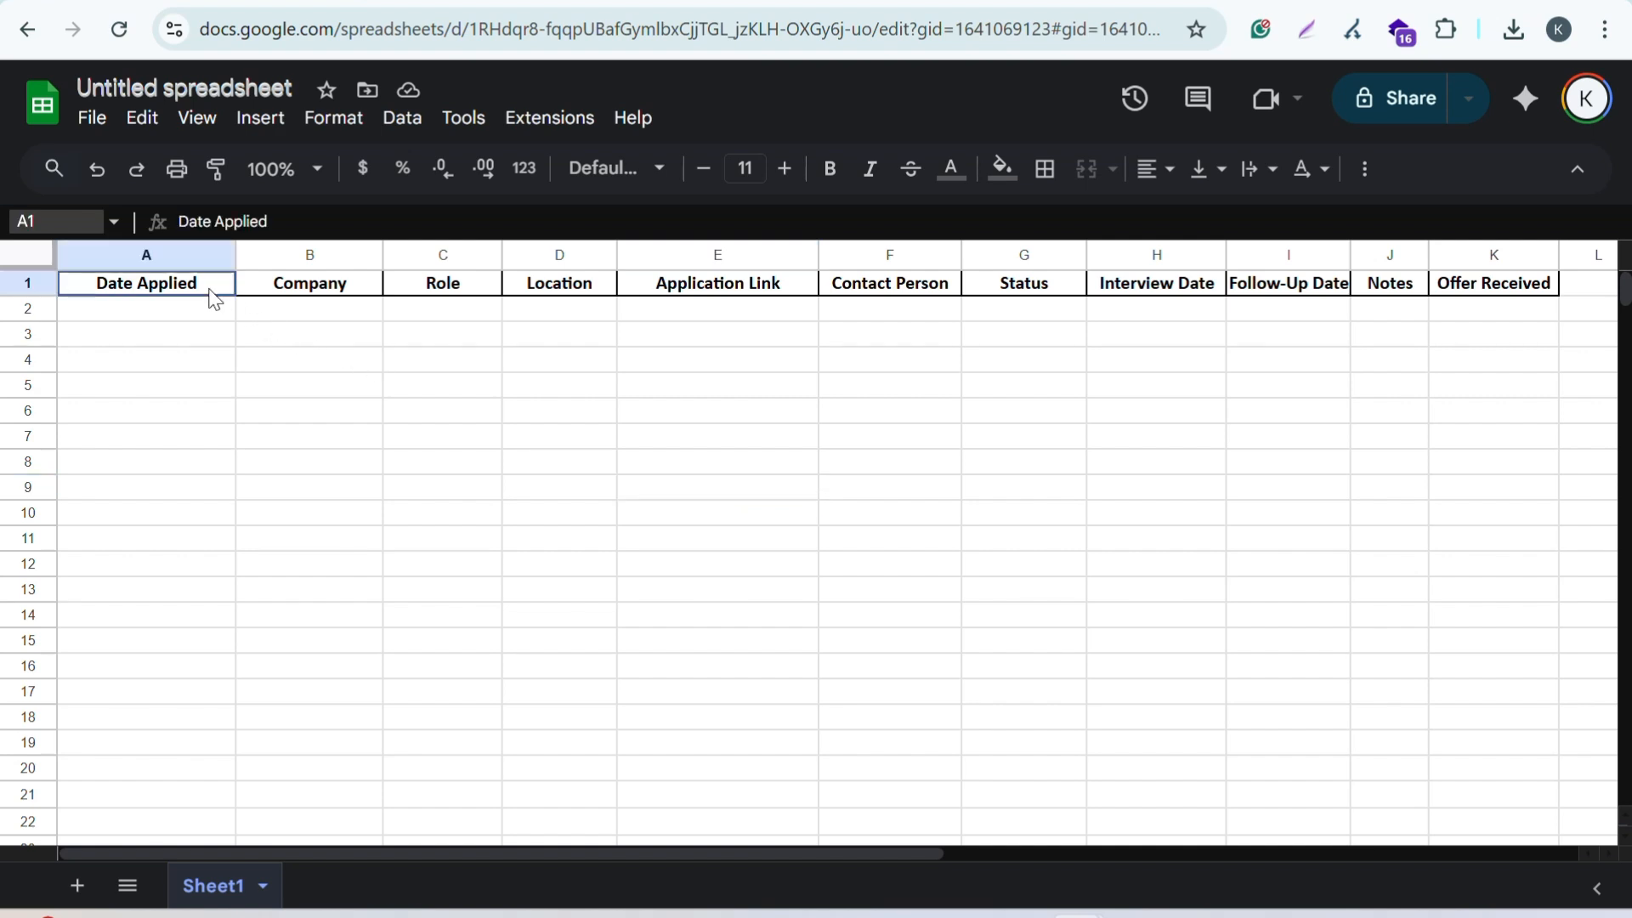
{"action": "left_click", "coordinate": [299, 289]}
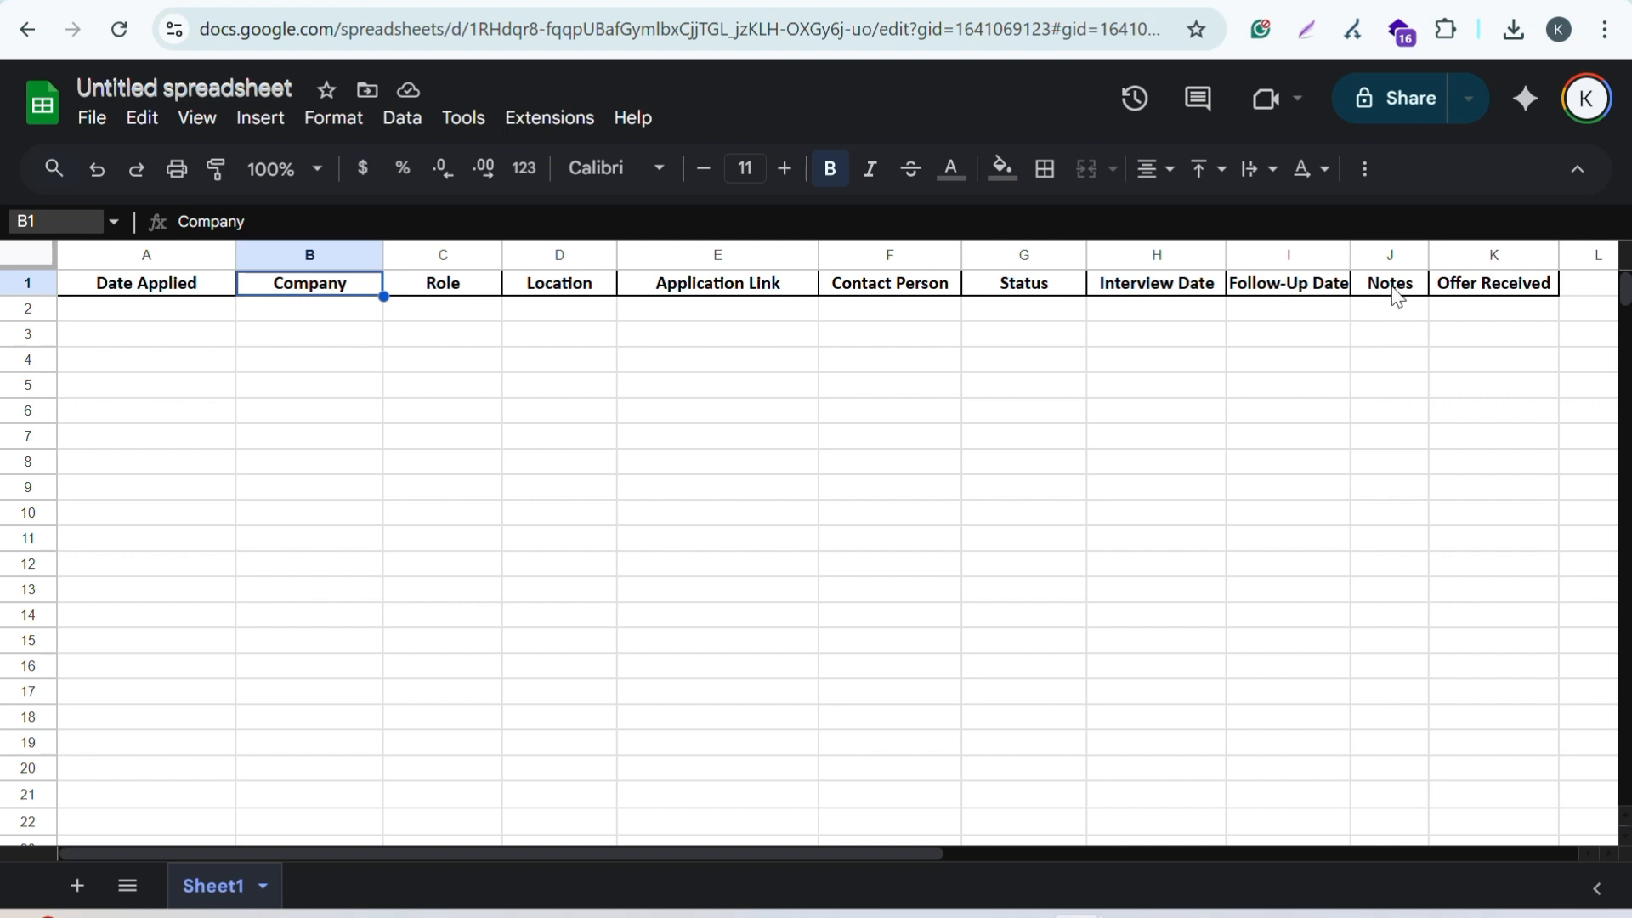
{"action": "left_click", "coordinate": [1107, 415]}
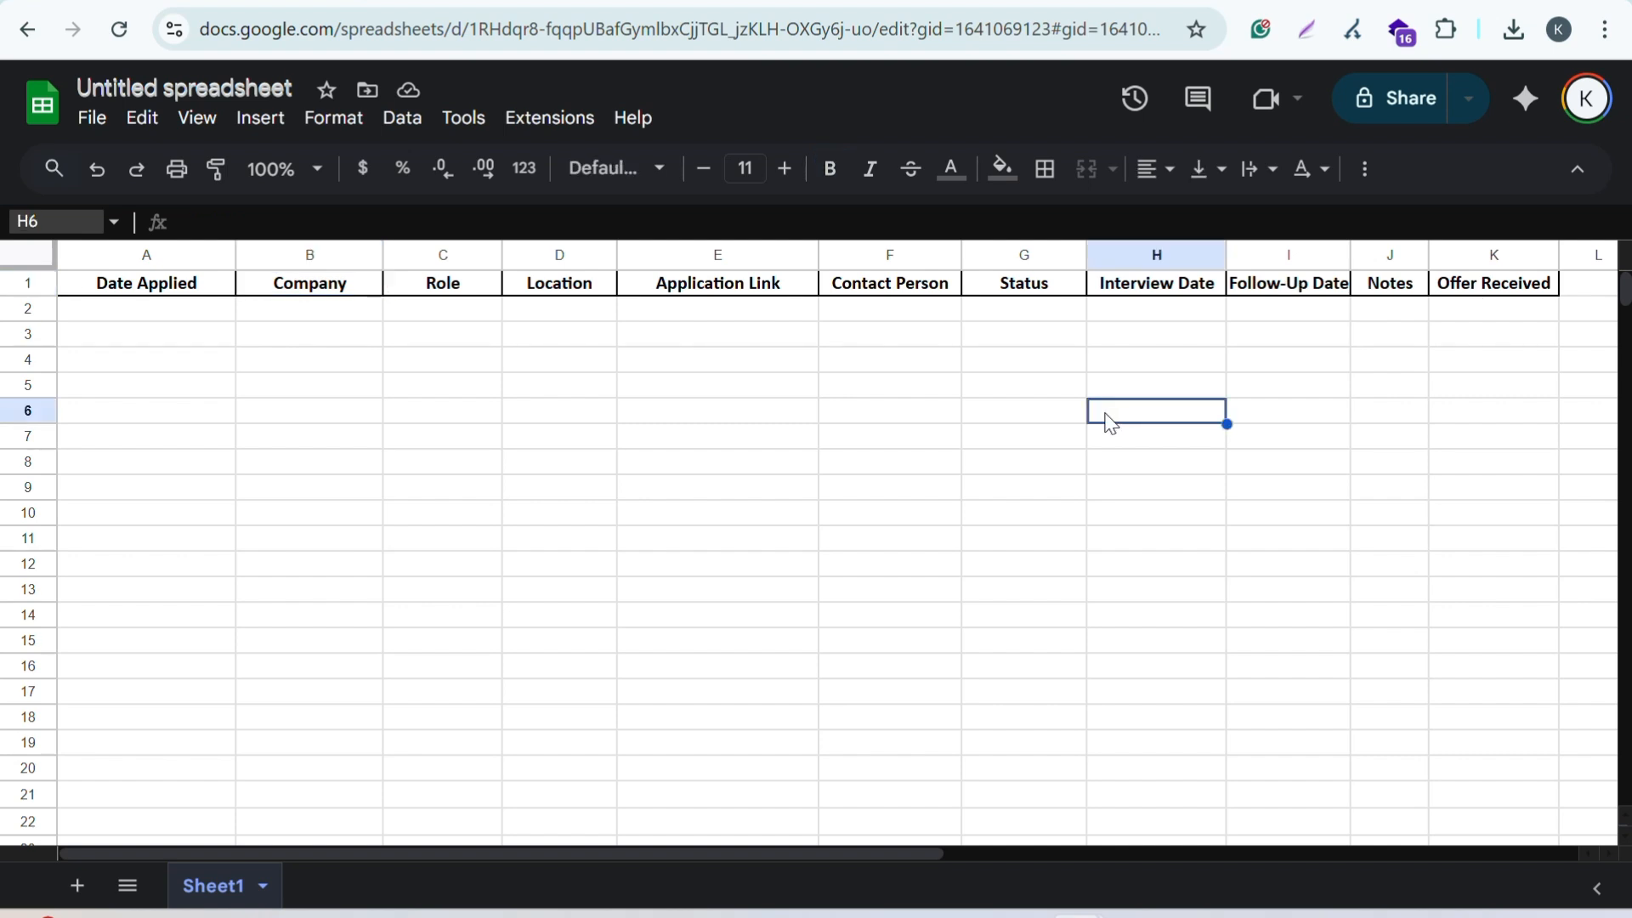
{"action": "left_click", "coordinate": [148, 343]}
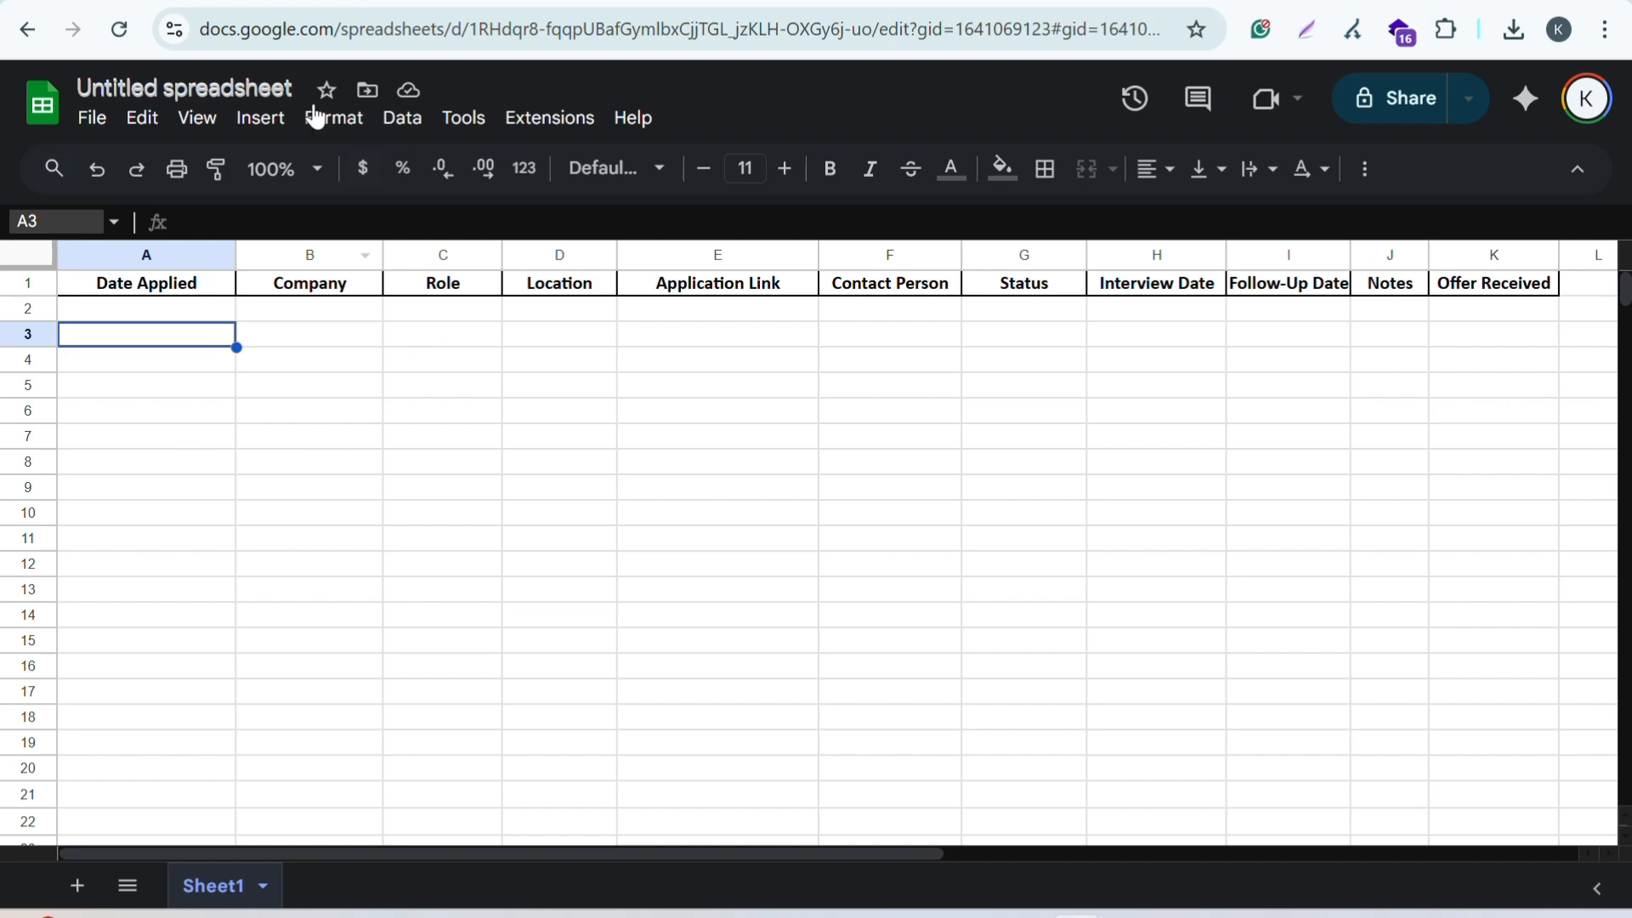
{"action": "left_click", "coordinate": [303, 415]}
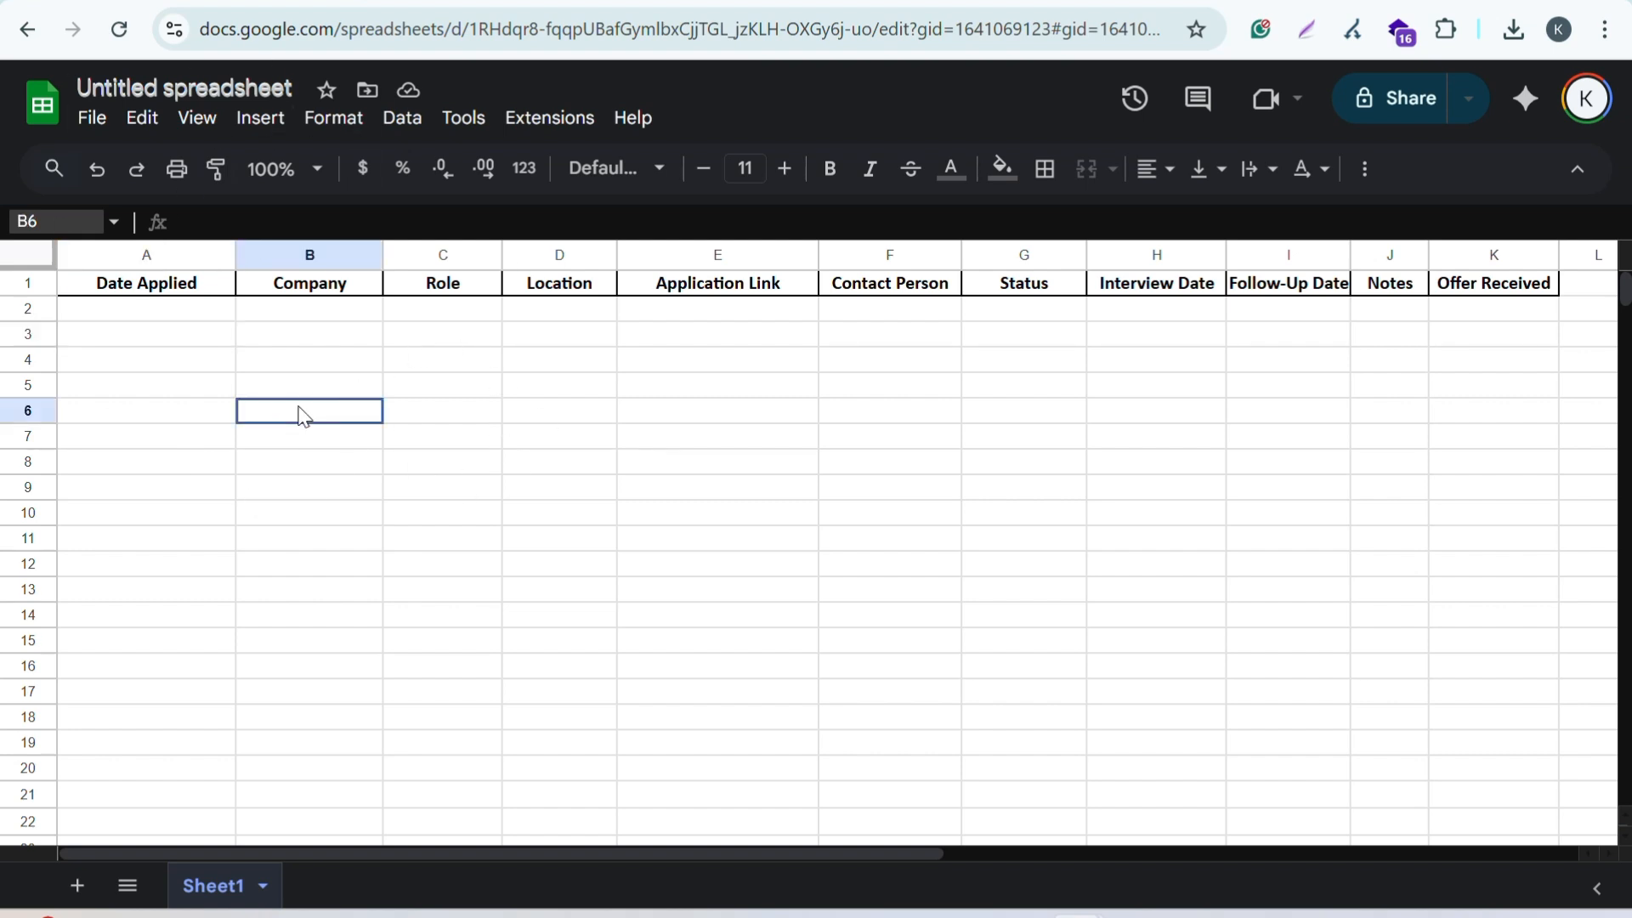
{"action": "left_click", "coordinate": [179, 363]}
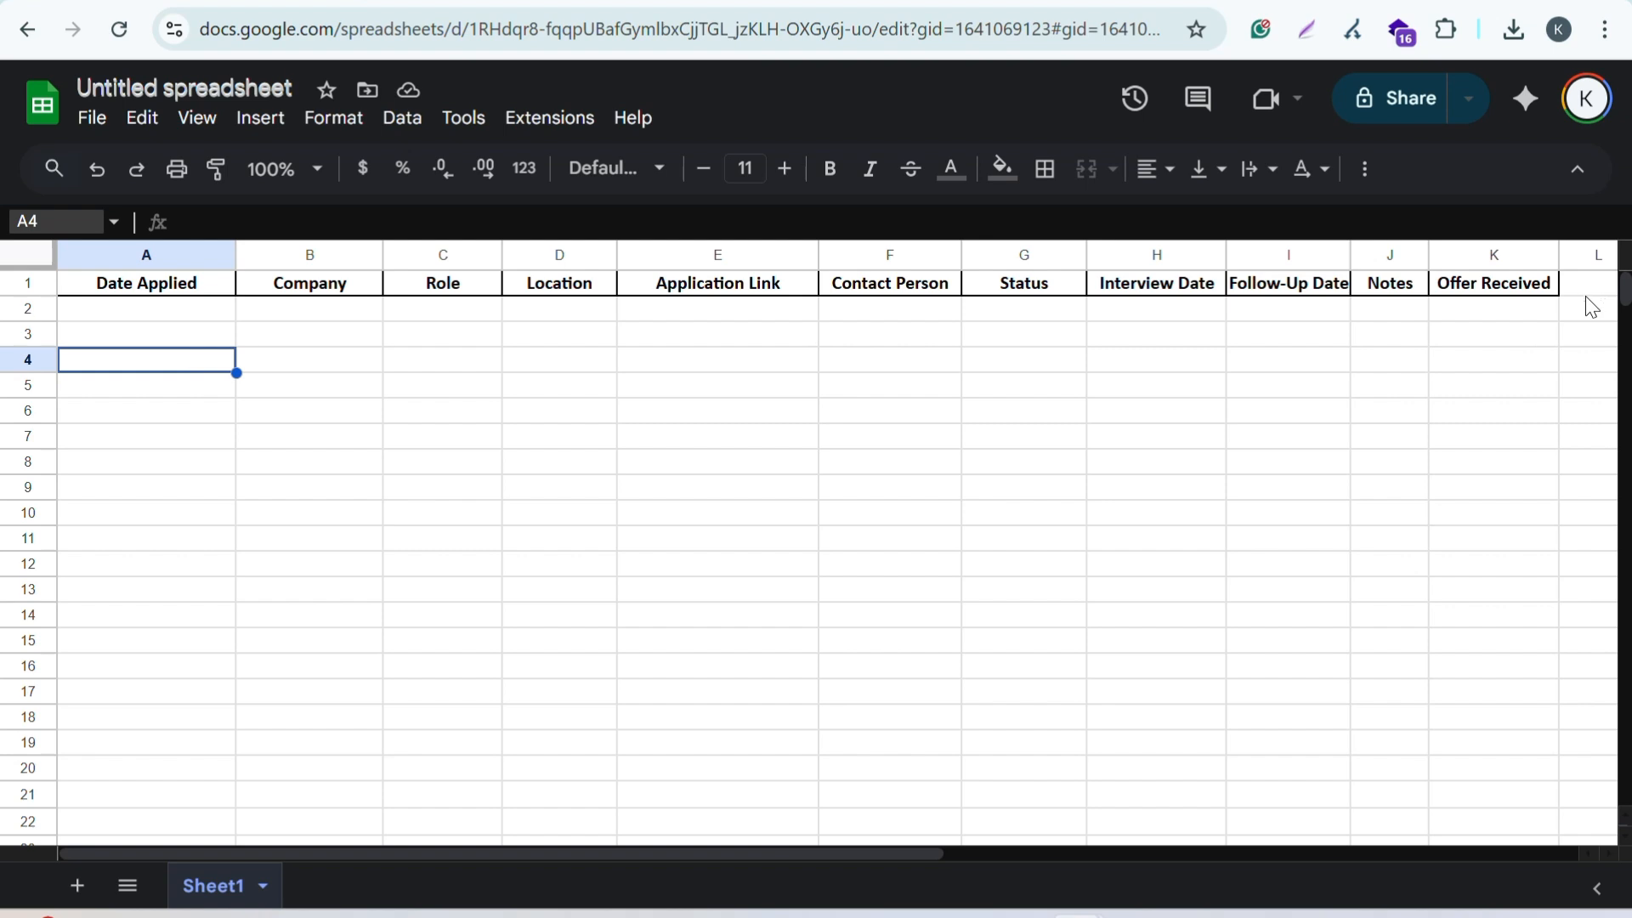
{"action": "left_click", "coordinate": [179, 338]}
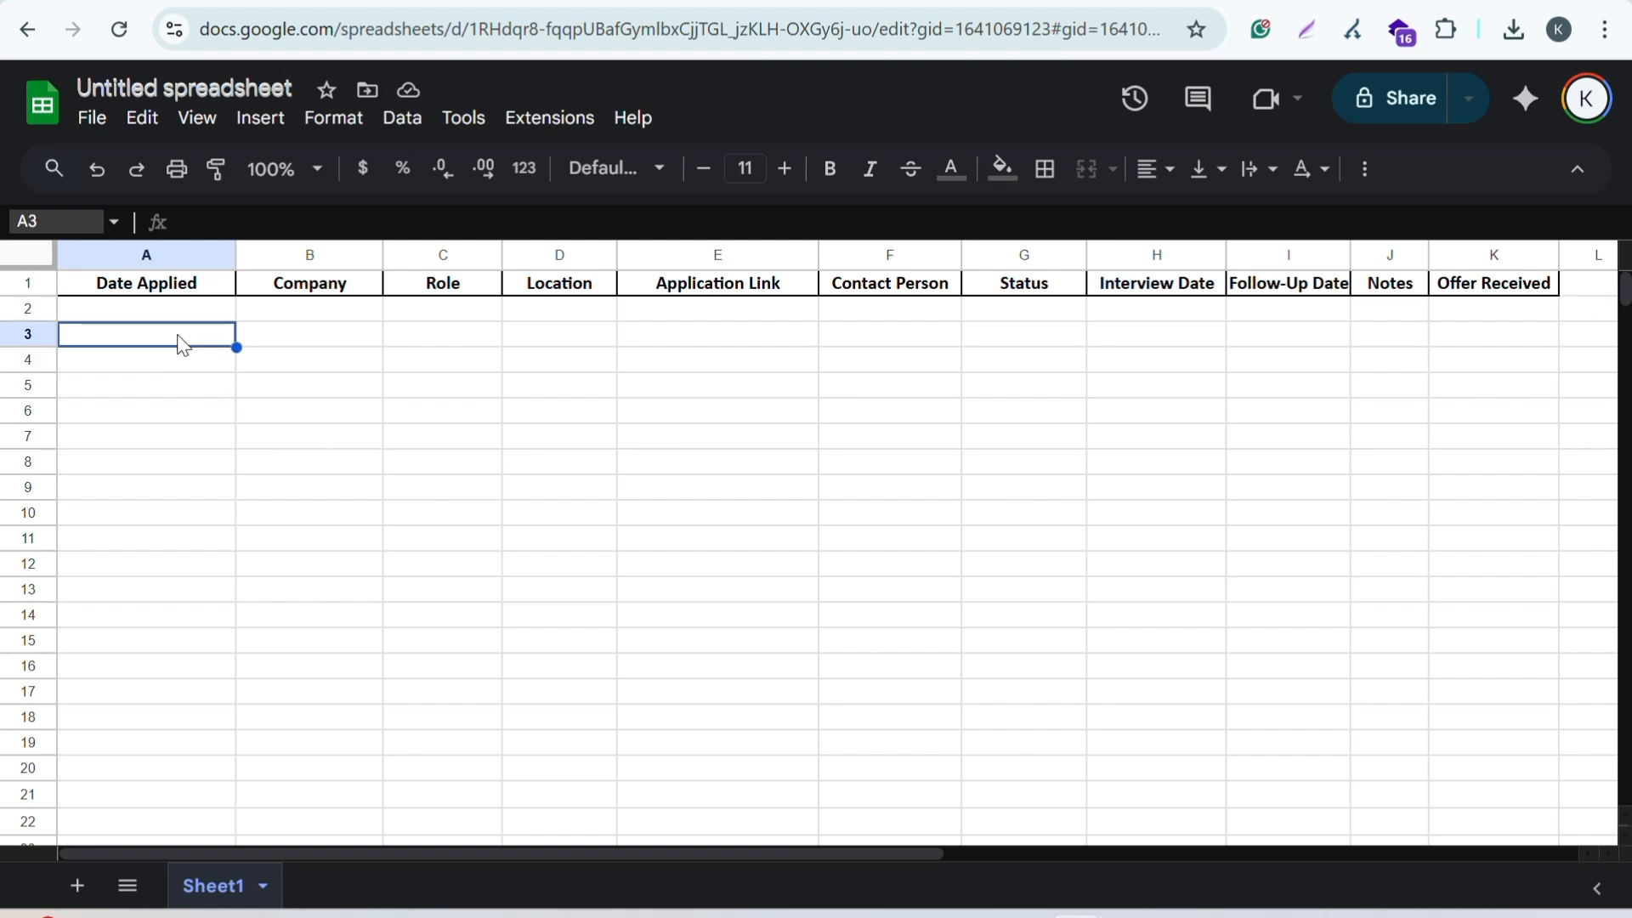
Step: Enter 5/06/2025, XYZ and Data Analyst in cells A3 to C3
{"action": "type", "text": "5/06/2025"}
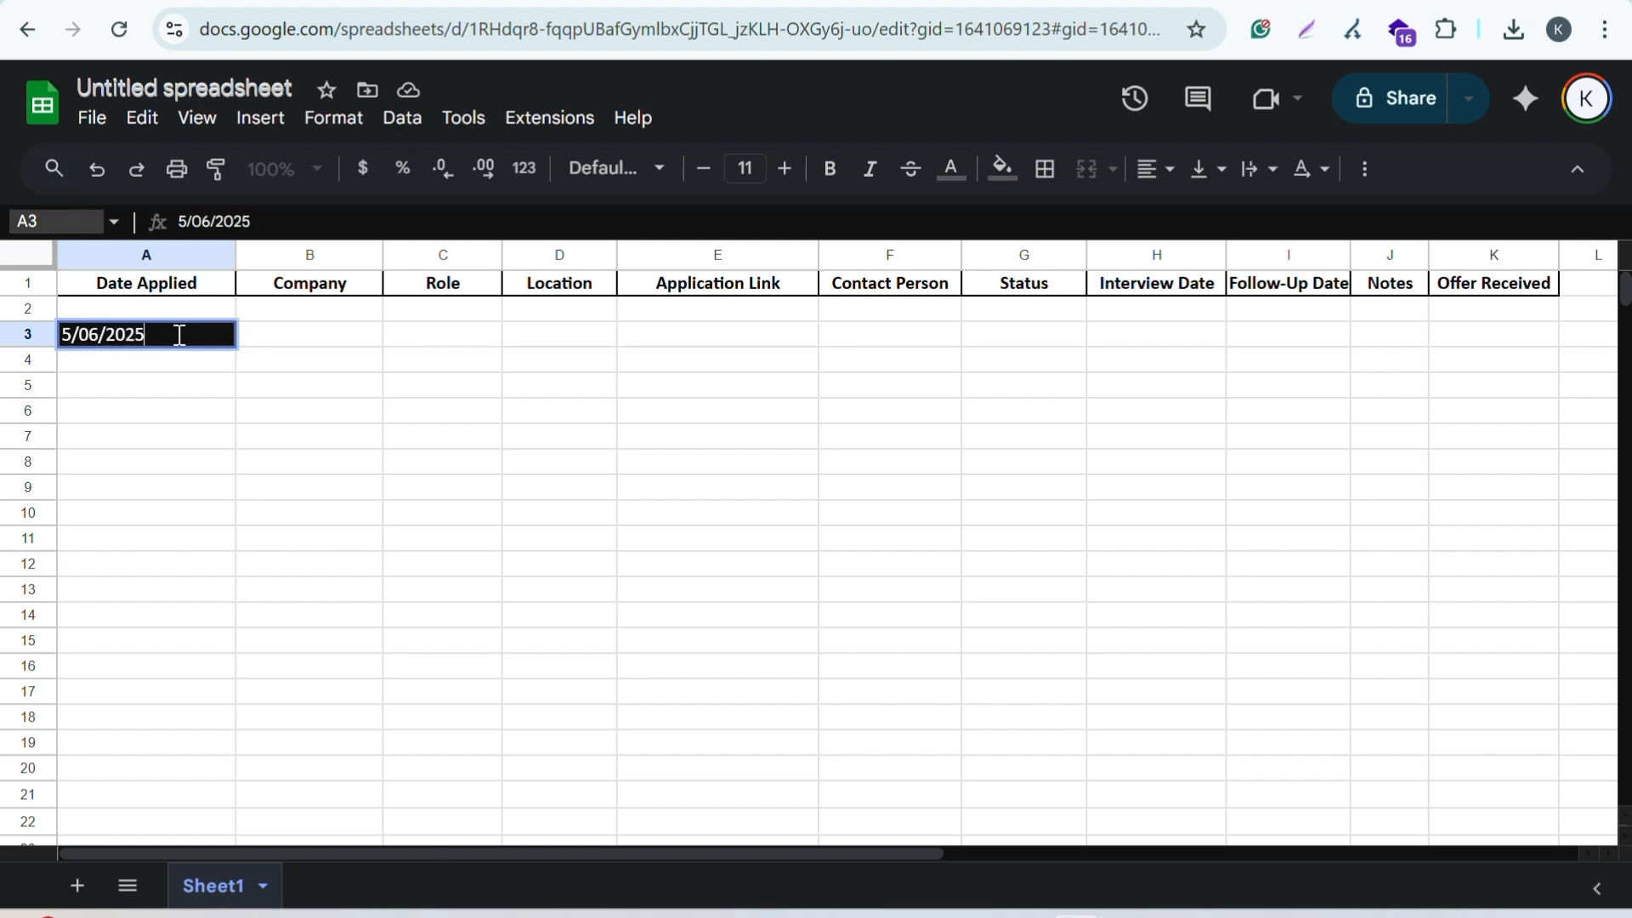
{"action": "left_click", "coordinate": [310, 316]}
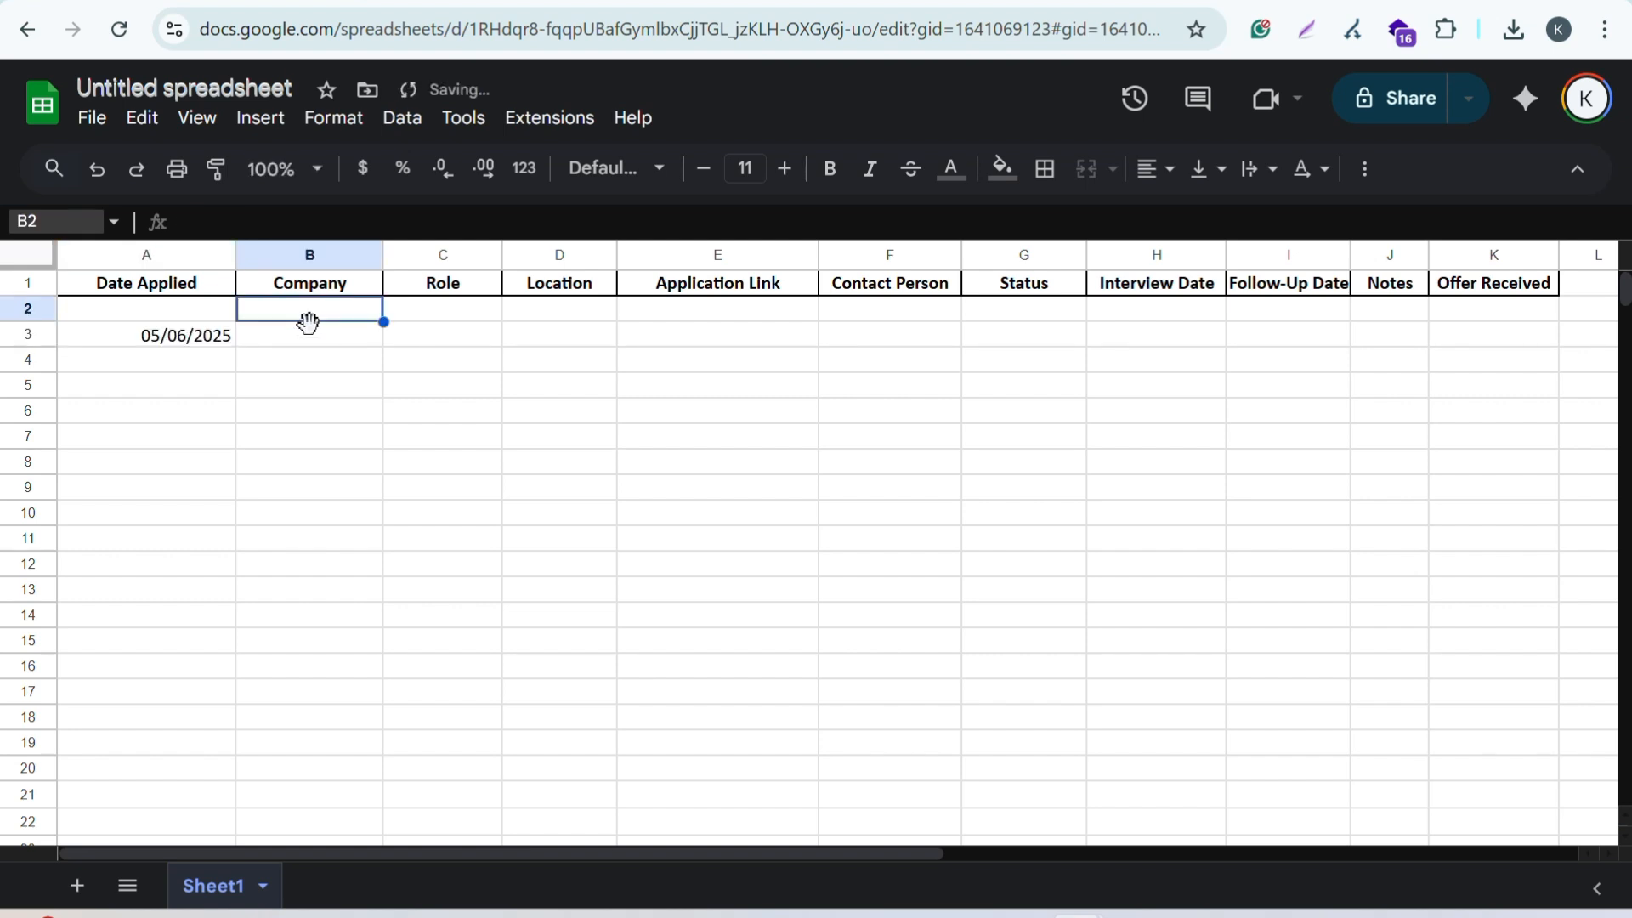
{"action": "left_click", "coordinate": [308, 337]}
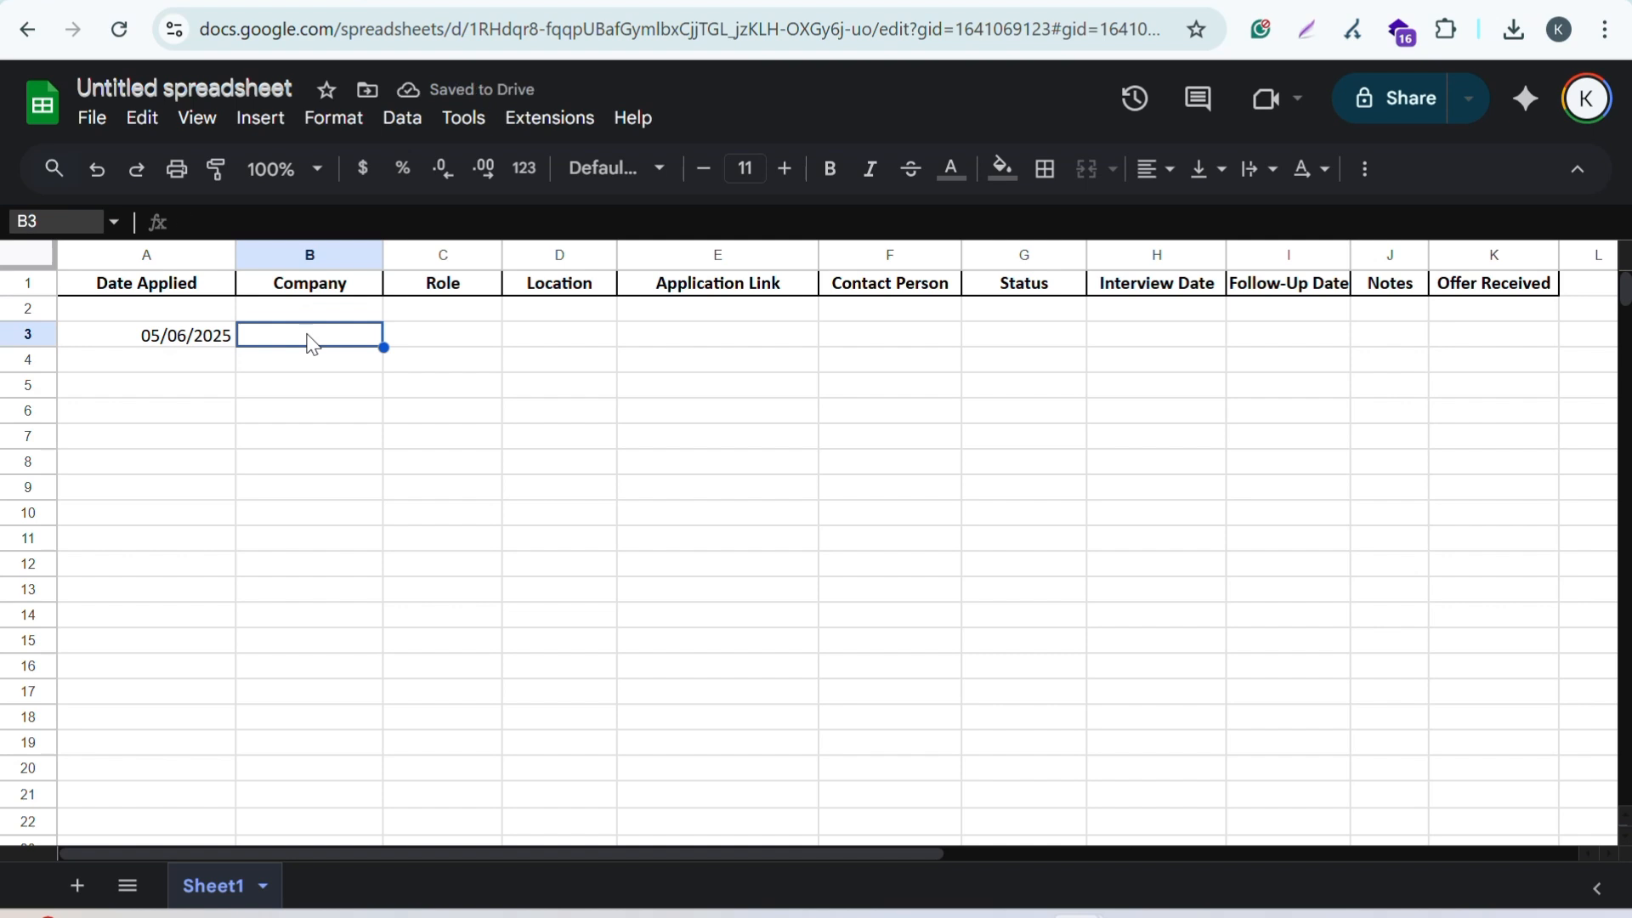
{"action": "type", "text": "XYZ"}
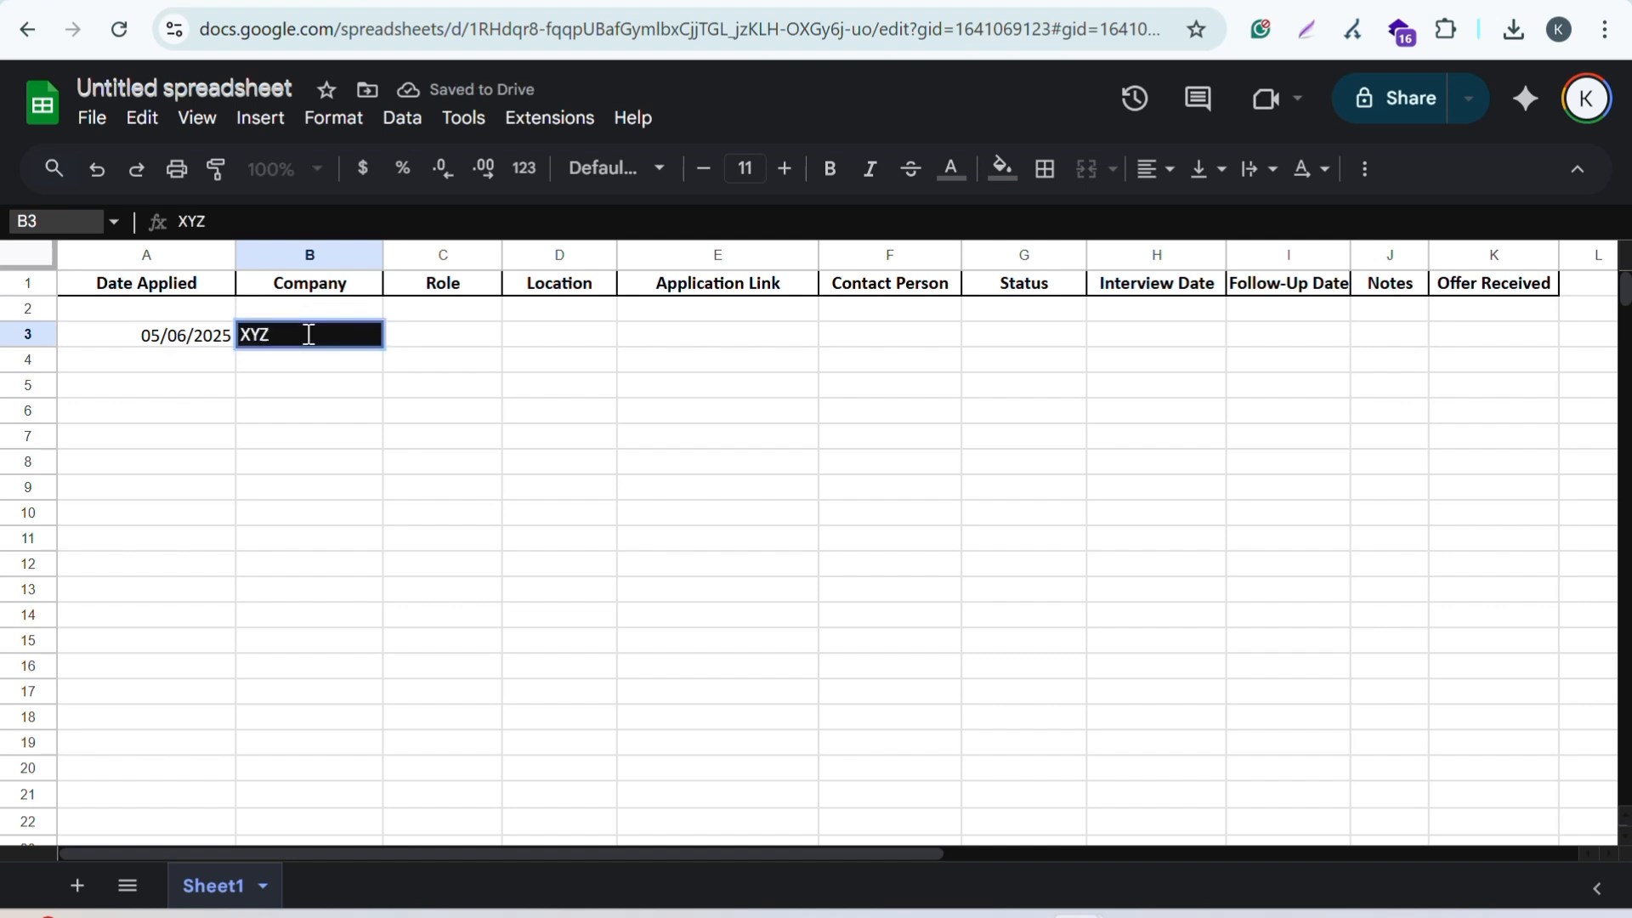
{"action": "left_click", "coordinate": [428, 341]}
{"action": "type", "text": "Data"}
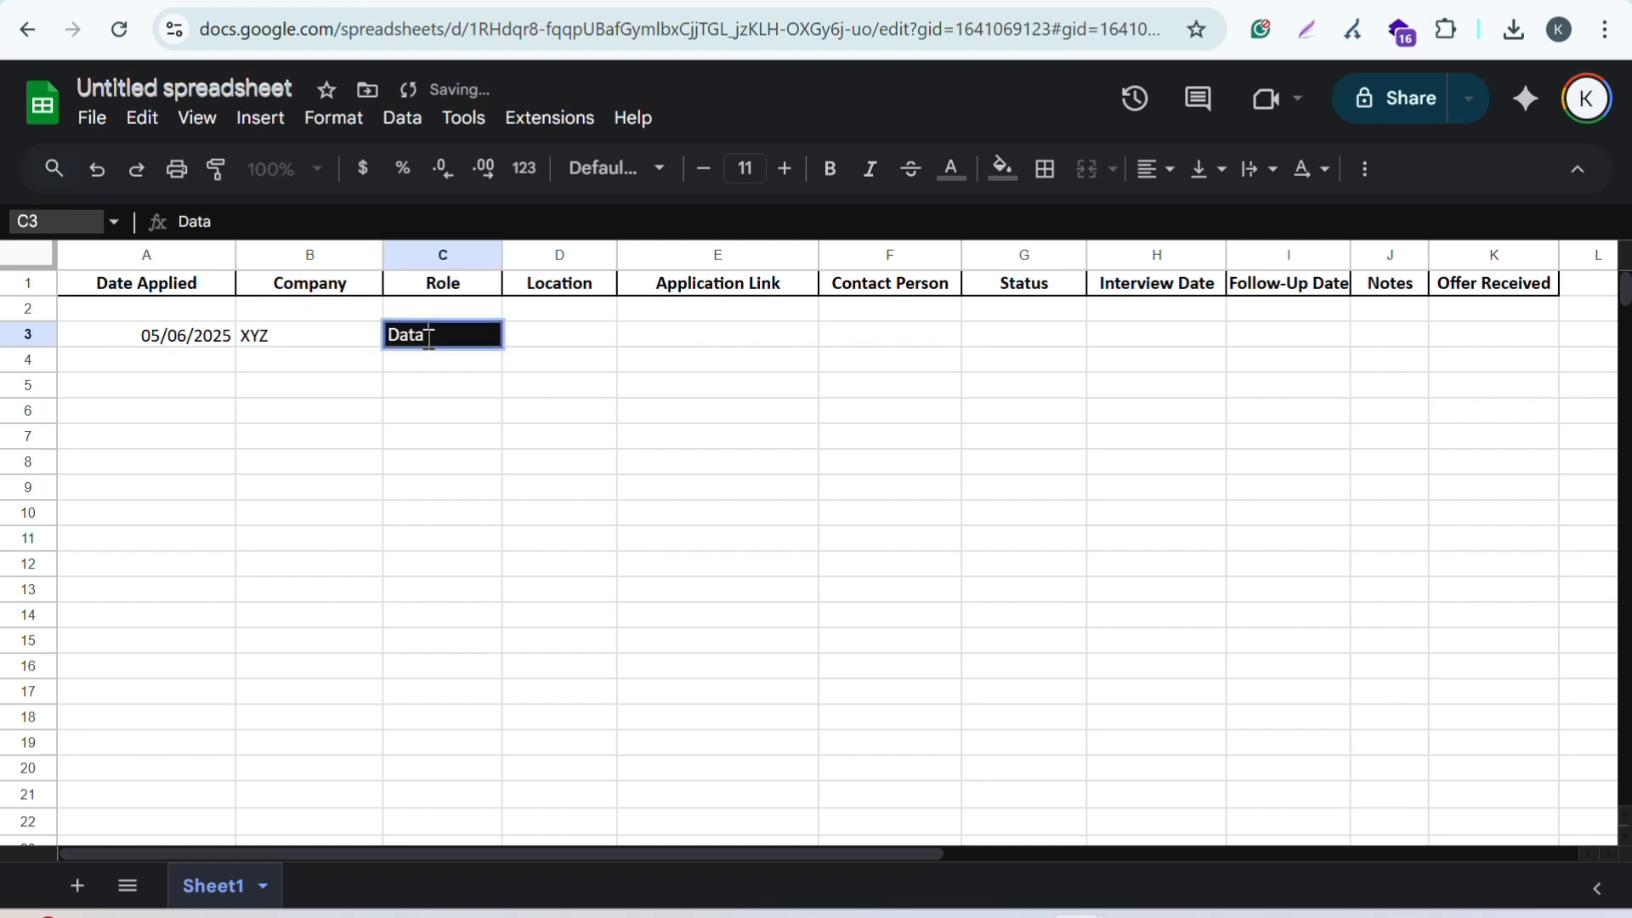
{"action": "type", "text": " Analyst"}
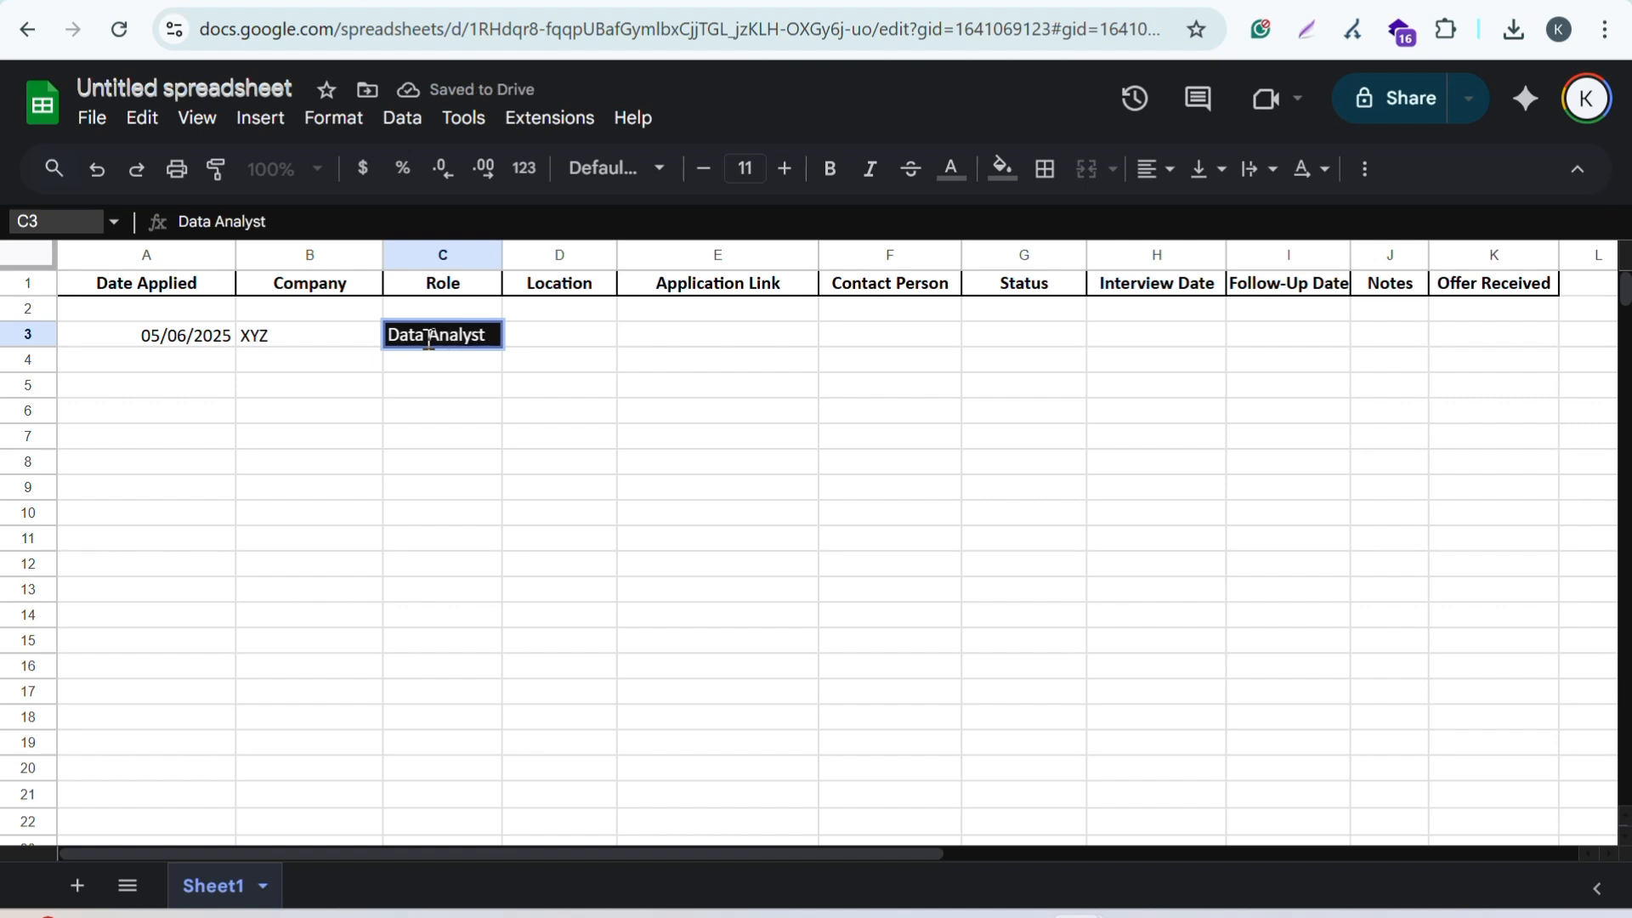
{"action": "left_click", "coordinate": [555, 345]}
Step: Enter Indore, Link and HR phone number in cells D3 to F3
{"action": "type", "text": "Indore"}
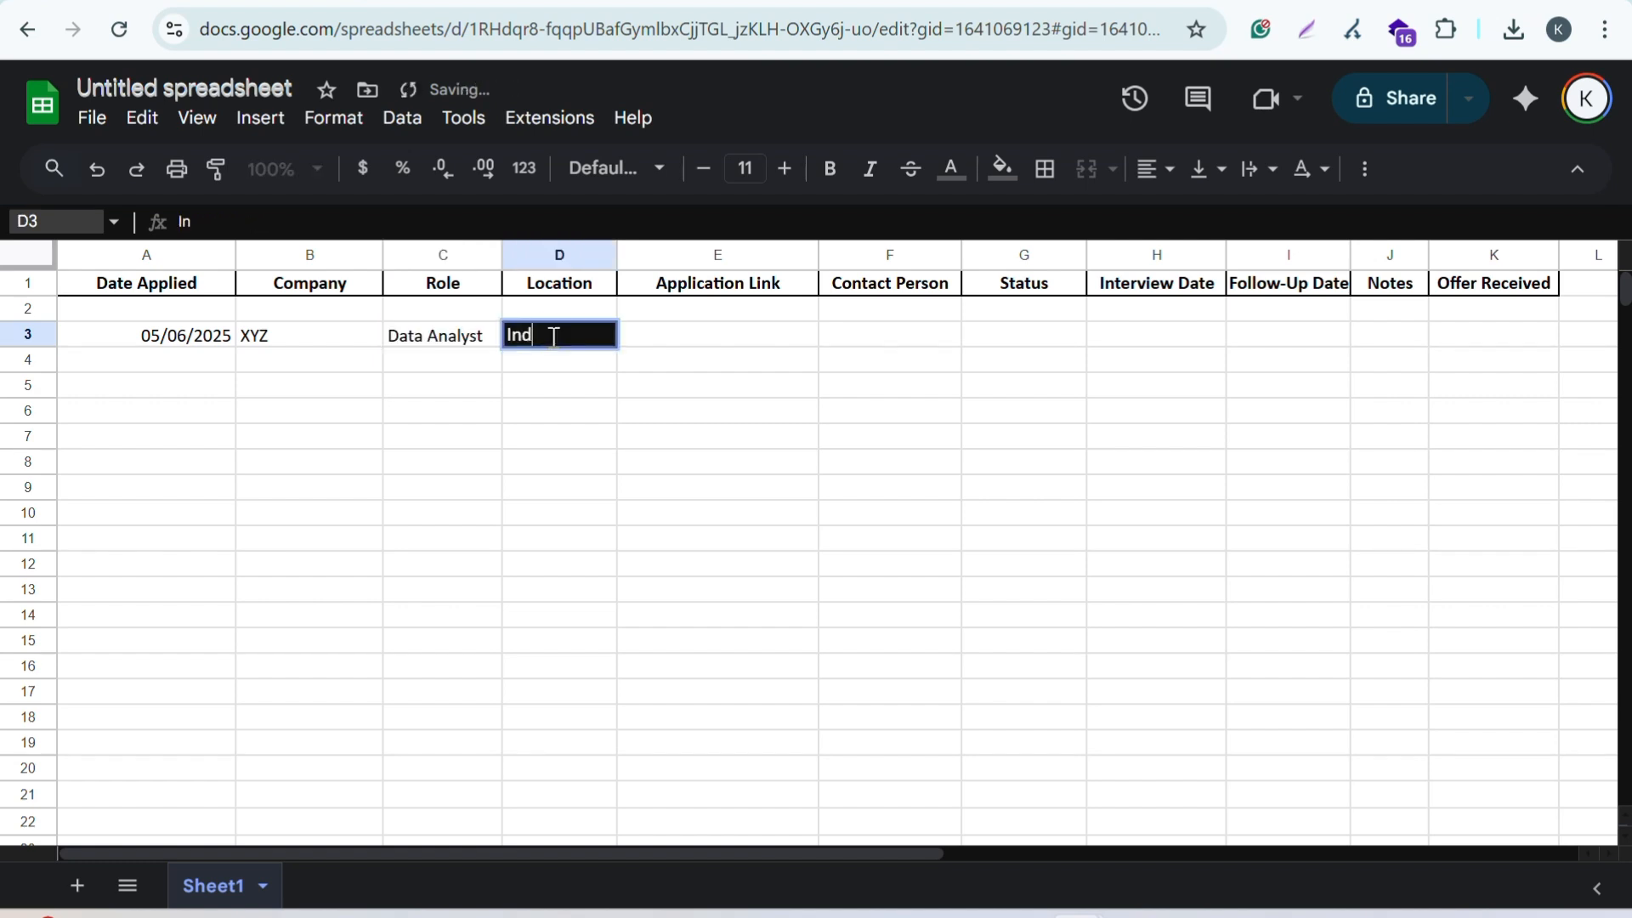
{"action": "left_click", "coordinate": [677, 342]}
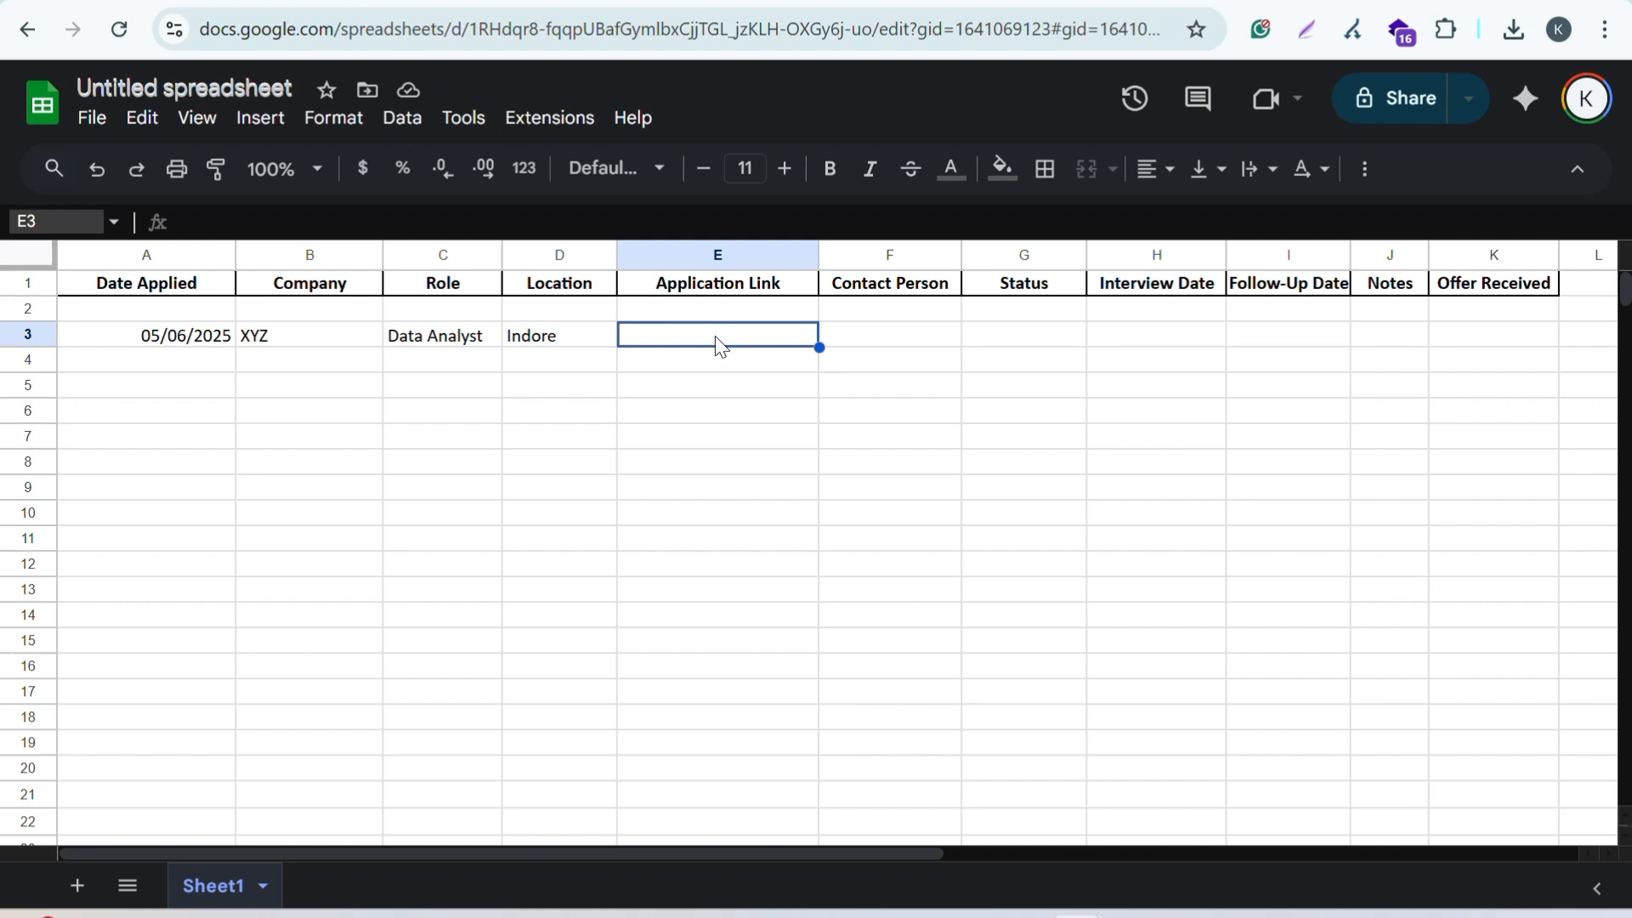
{"action": "type", "text": "Link"}
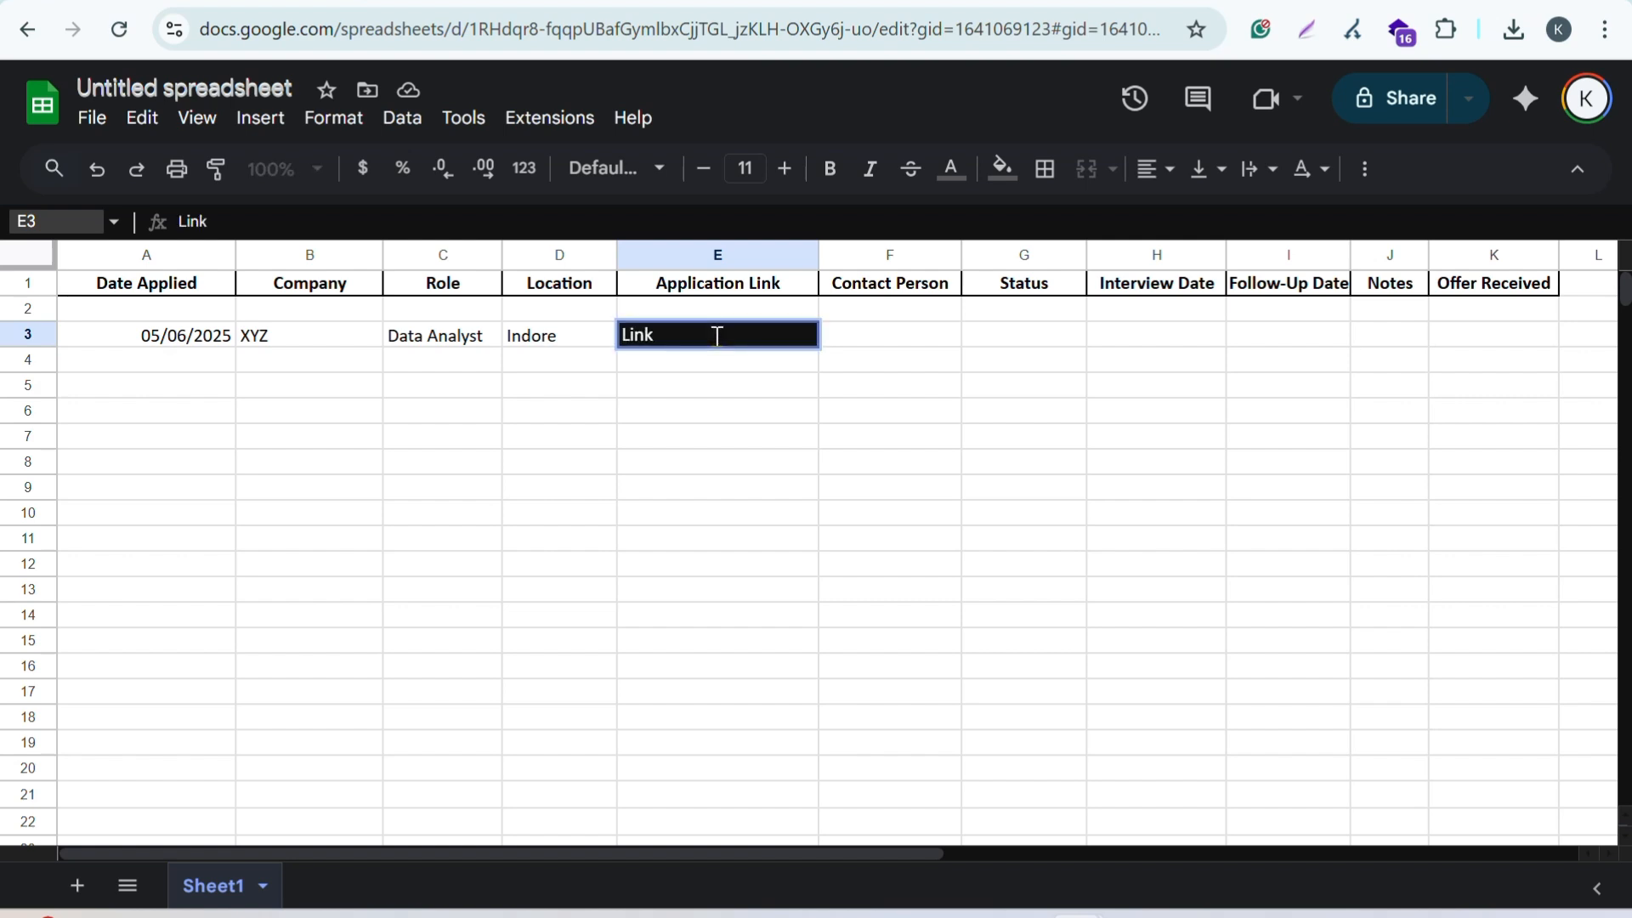
{"action": "left_click", "coordinate": [882, 348]}
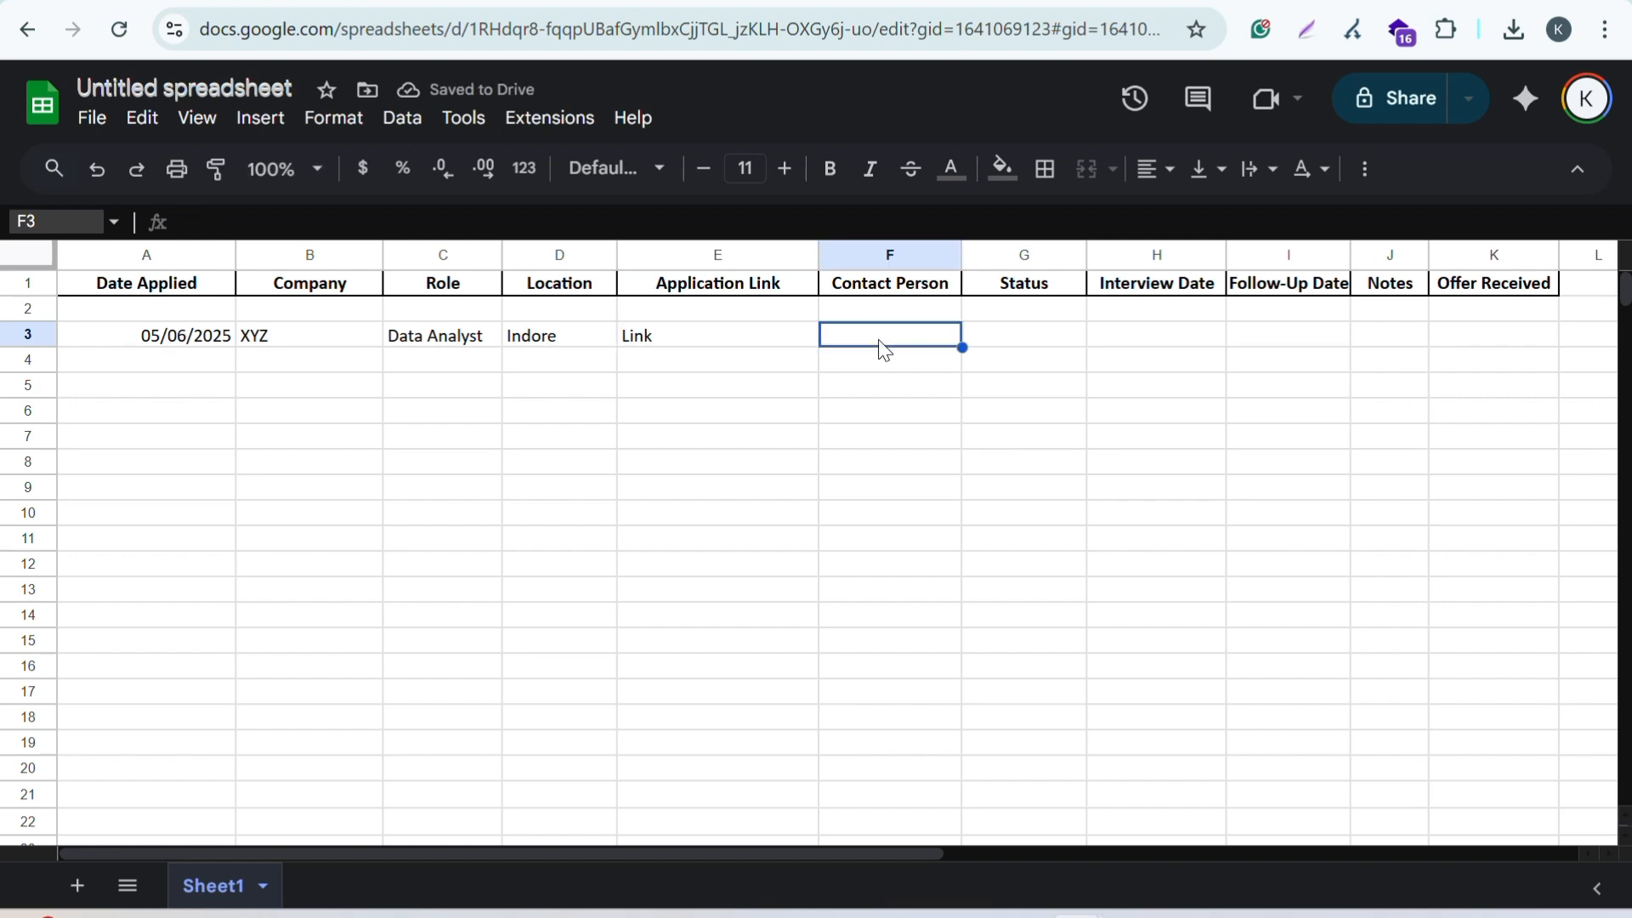
{"action": "type", "text": "HR Ci"}
{"action": "key", "text": "BackSpace"}
{"action": "key", "text": "BackSpace"}
{"action": "type", "text": "phone number"}
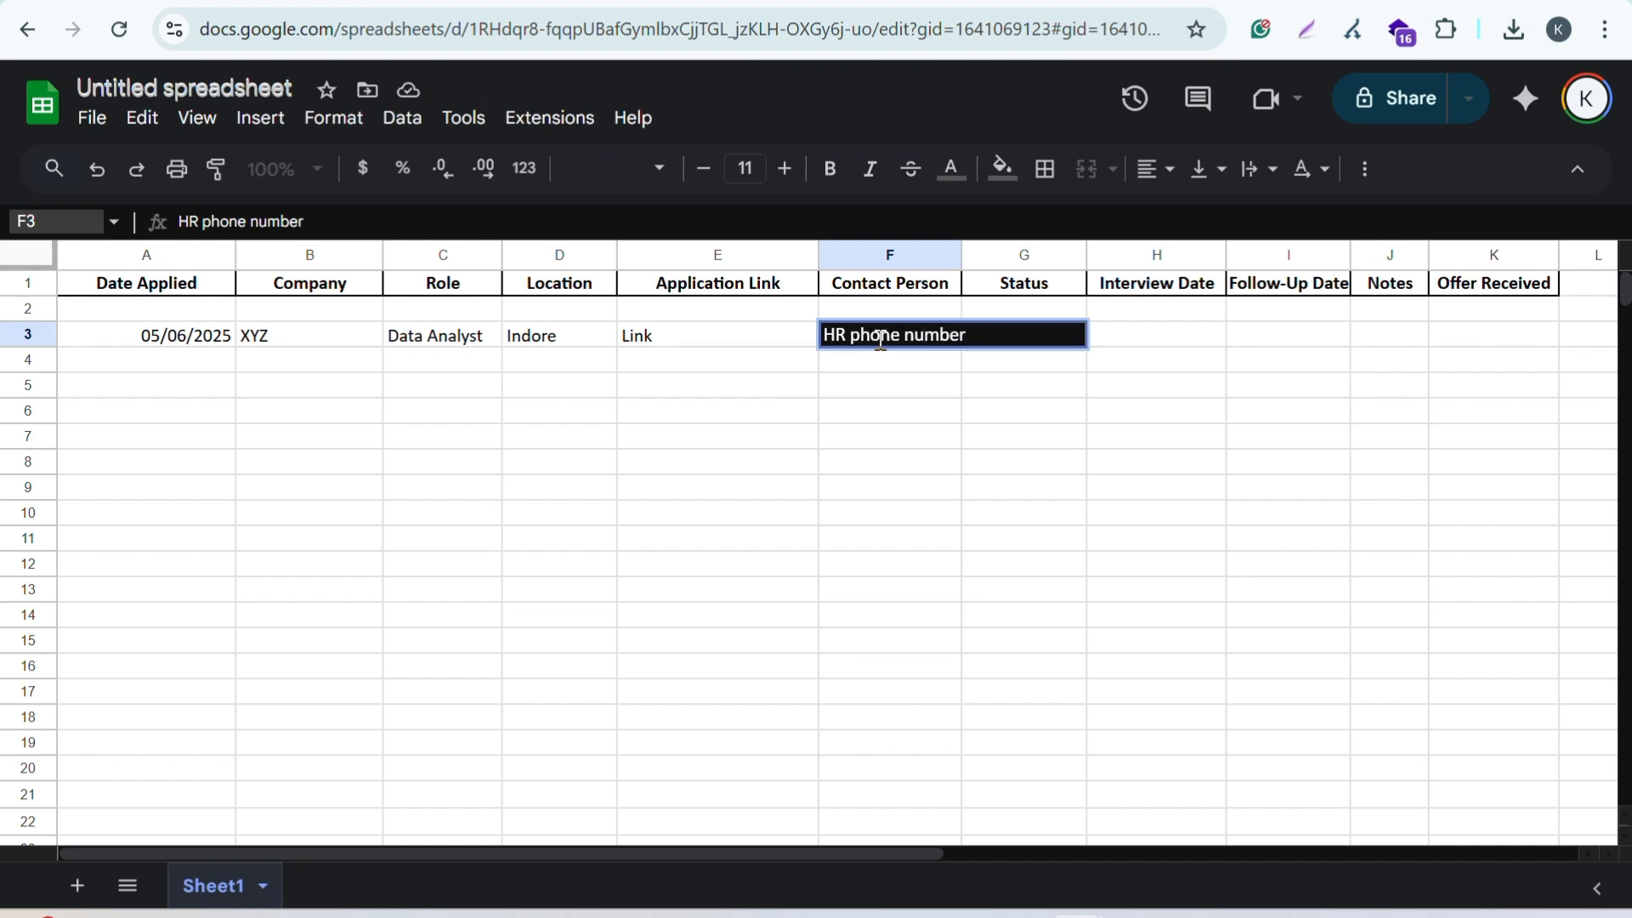
{"action": "left_click", "coordinate": [1031, 410]}
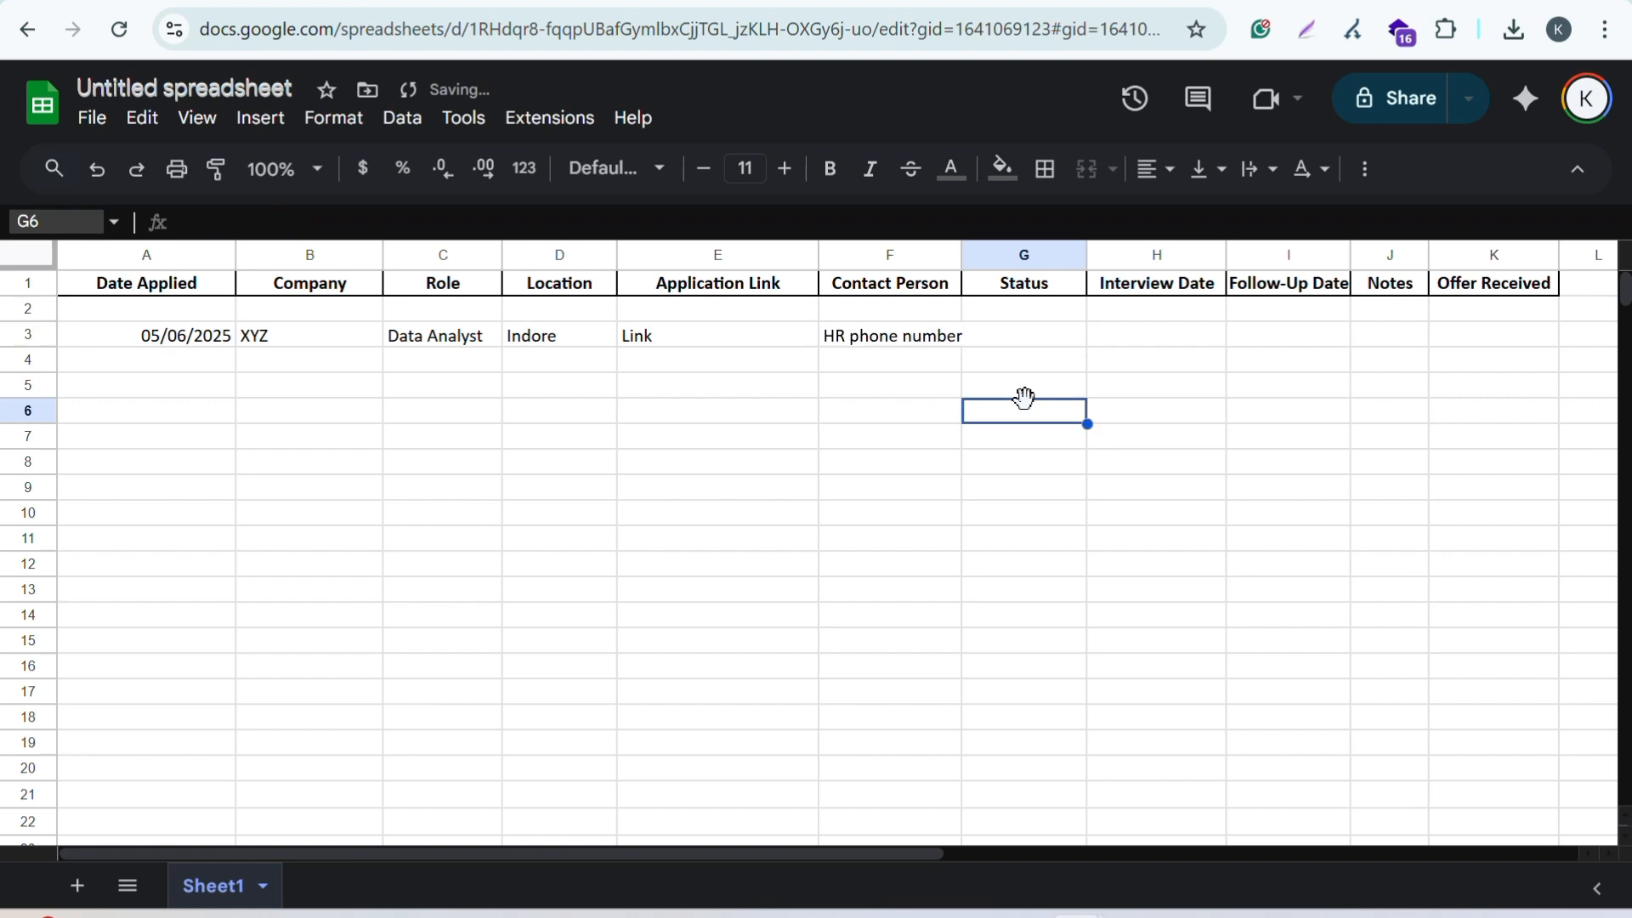
{"action": "left_click", "coordinate": [1026, 333]}
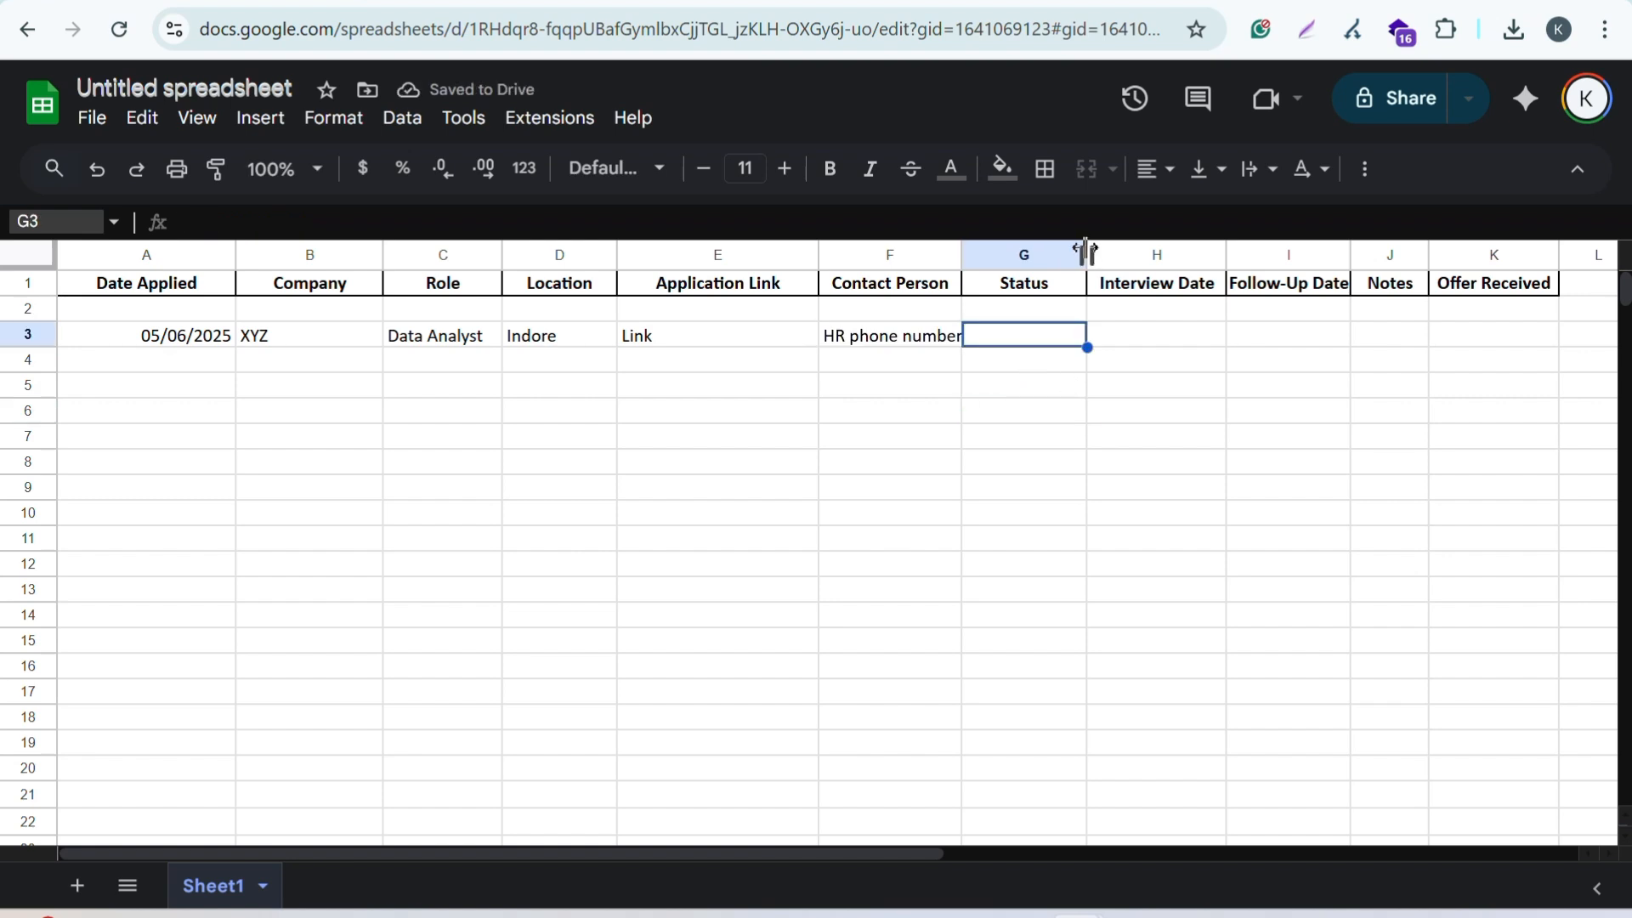
Step: Drag the column G header border to the right to widen the Status column
{"action": "left_click_drag", "start_coordinate": [1084, 251], "coordinate": [1144, 253]}
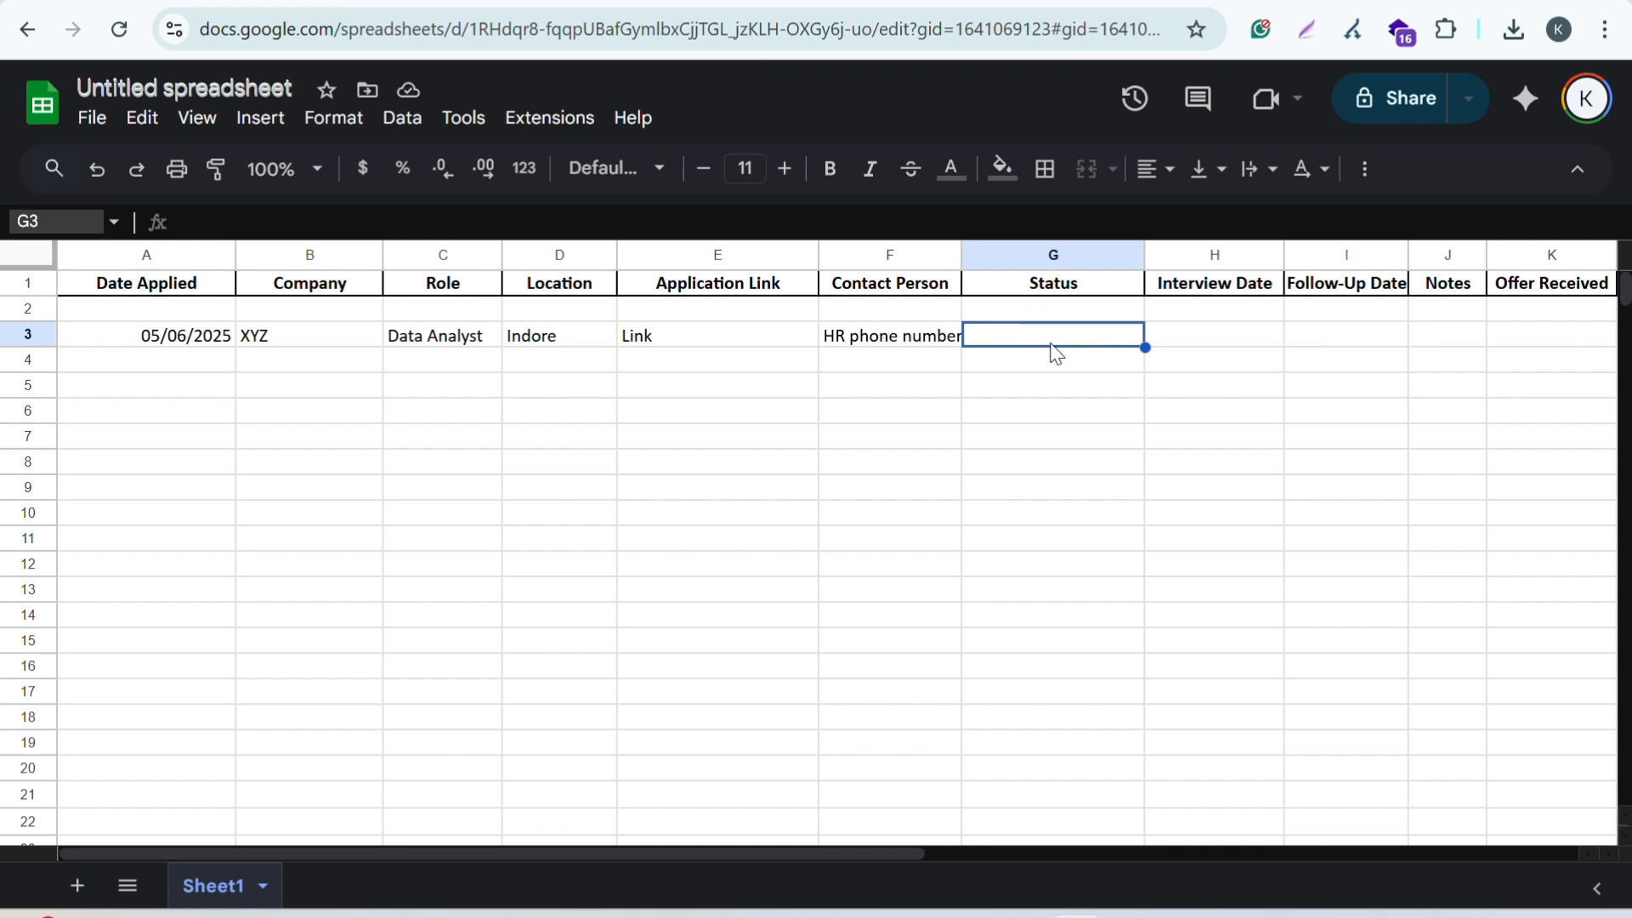
Step: Start a new data validation rule for G3 with On Hold and Rejected as the first two options
{"action": "left_click", "coordinate": [402, 118]}
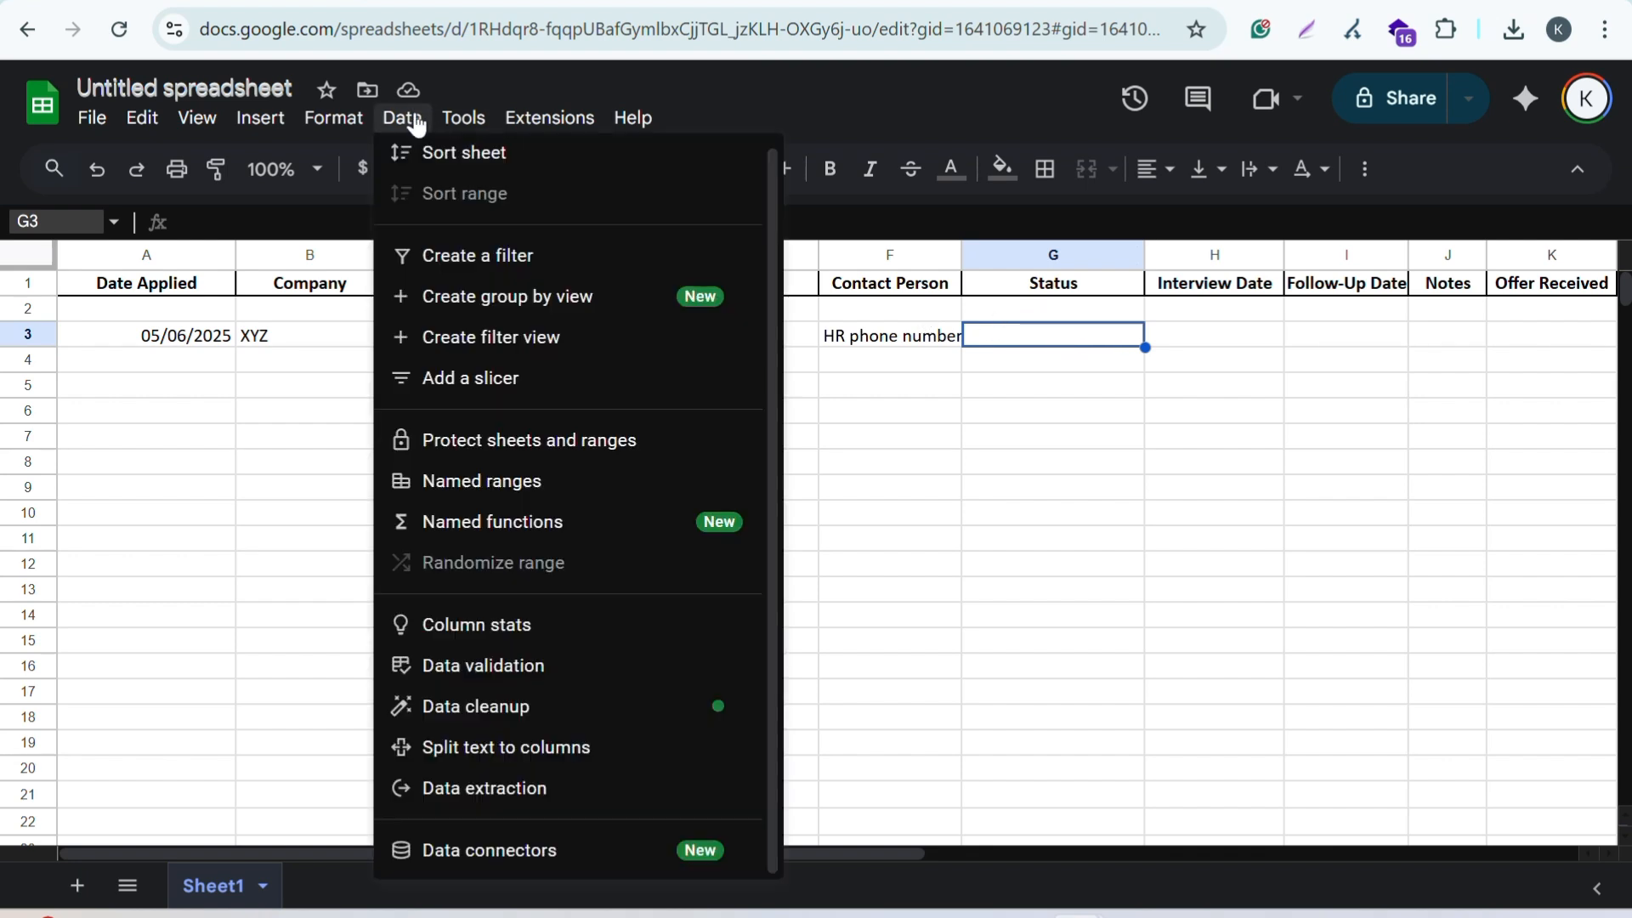
{"action": "left_click", "coordinate": [483, 665]}
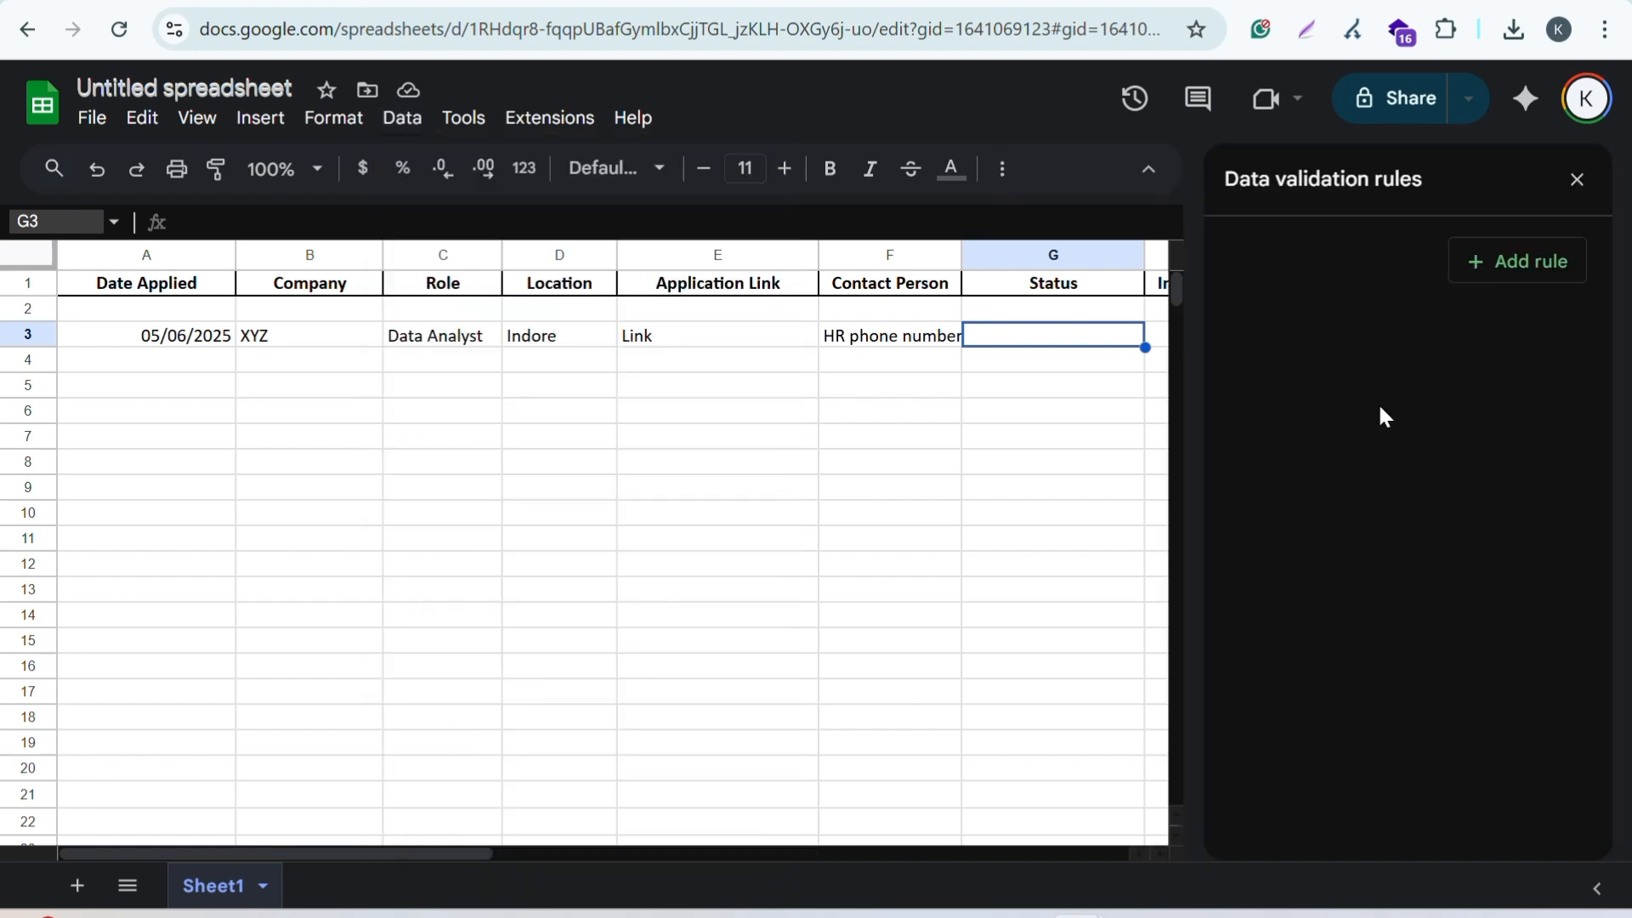
{"action": "left_click", "coordinate": [1525, 258]}
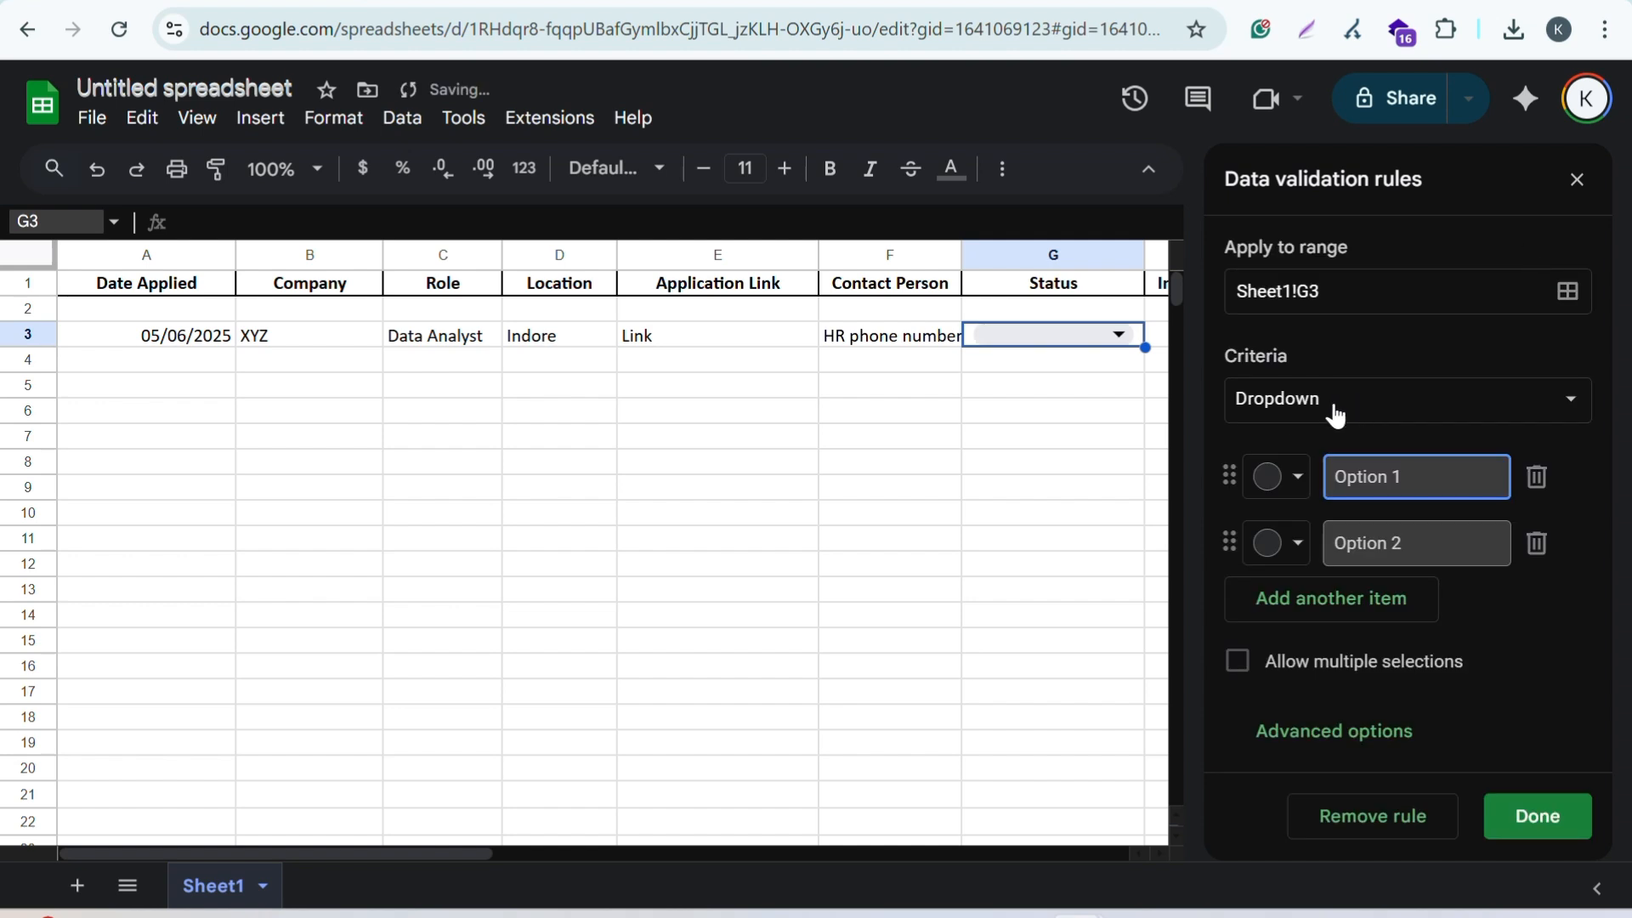
{"action": "left_click_drag", "start_coordinate": [1432, 477], "coordinate": [1308, 485]}
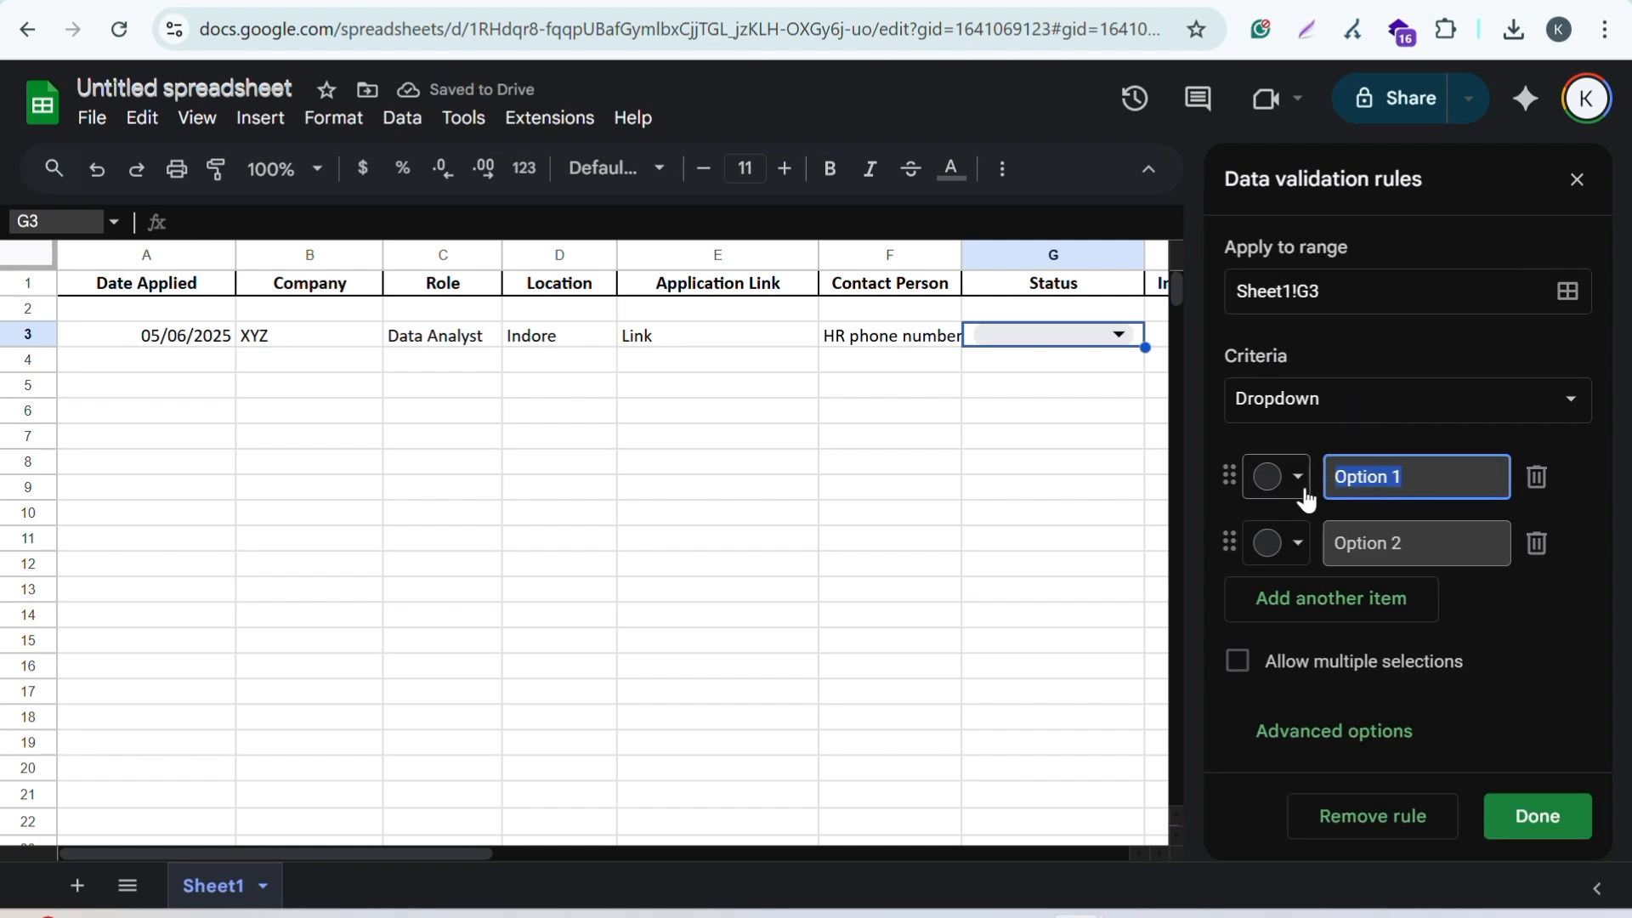
{"action": "key", "text": "BackSpace"}
{"action": "key", "text": "super+v"}
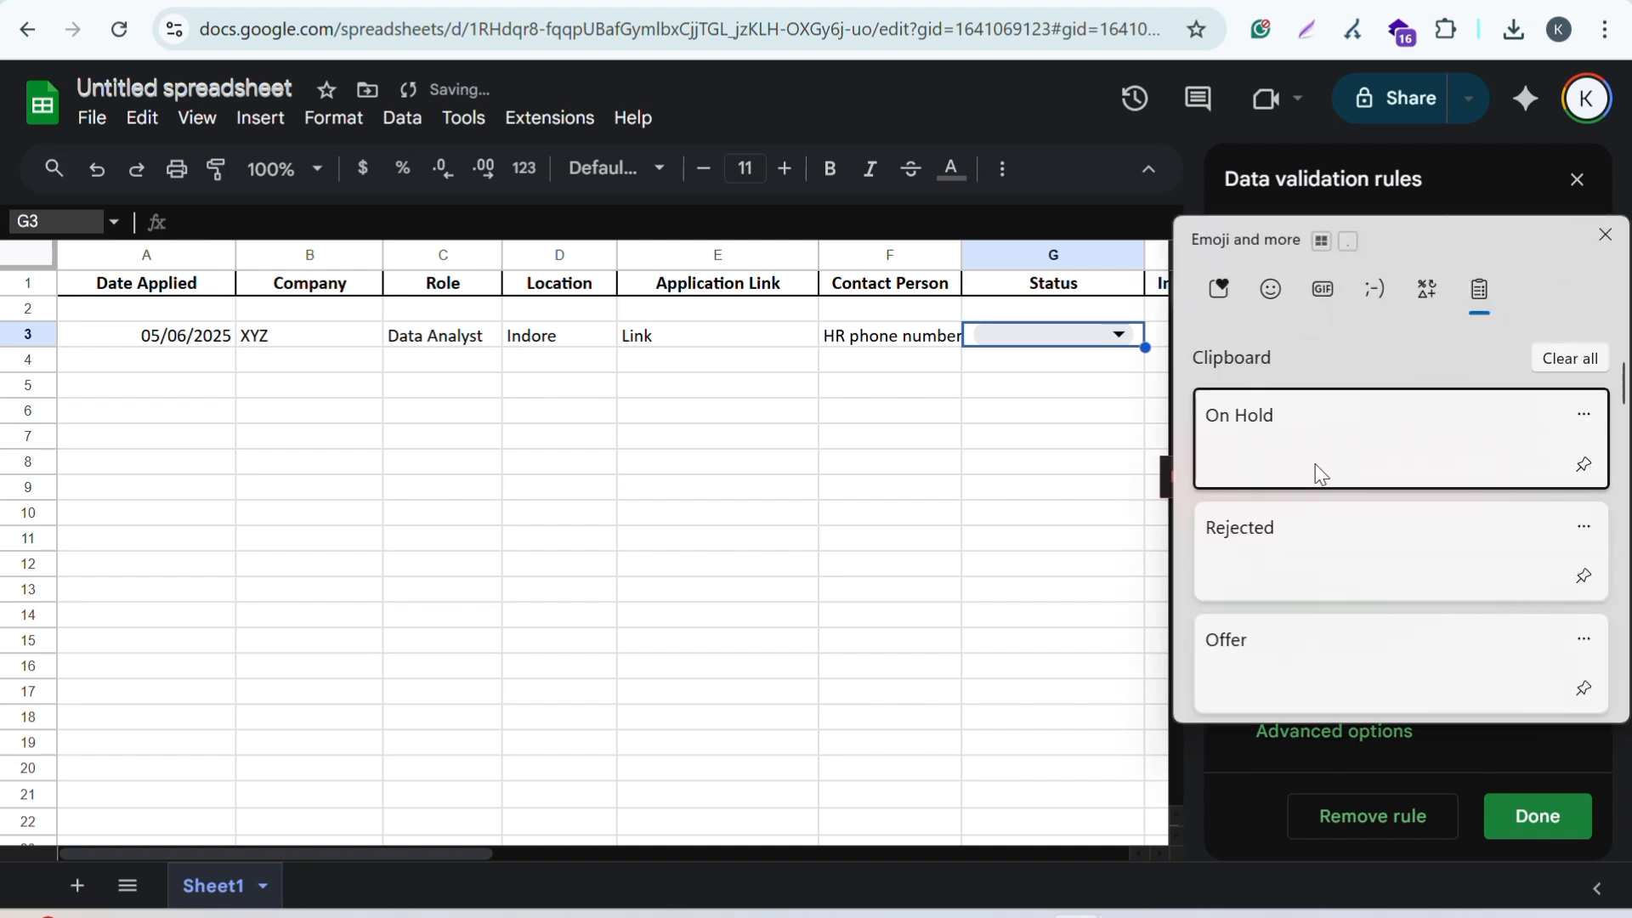
{"action": "left_click", "coordinate": [1315, 470]}
{"action": "left_click_drag", "start_coordinate": [1421, 542], "coordinate": [1331, 544]}
{"action": "key", "text": "BackSpace"}
{"action": "key", "text": "super+v"}
{"action": "left_click", "coordinate": [1304, 358]}
Step: Add Offer and Interviewed as the third and fourth dropdown options
{"action": "left_click", "coordinate": [1384, 612]}
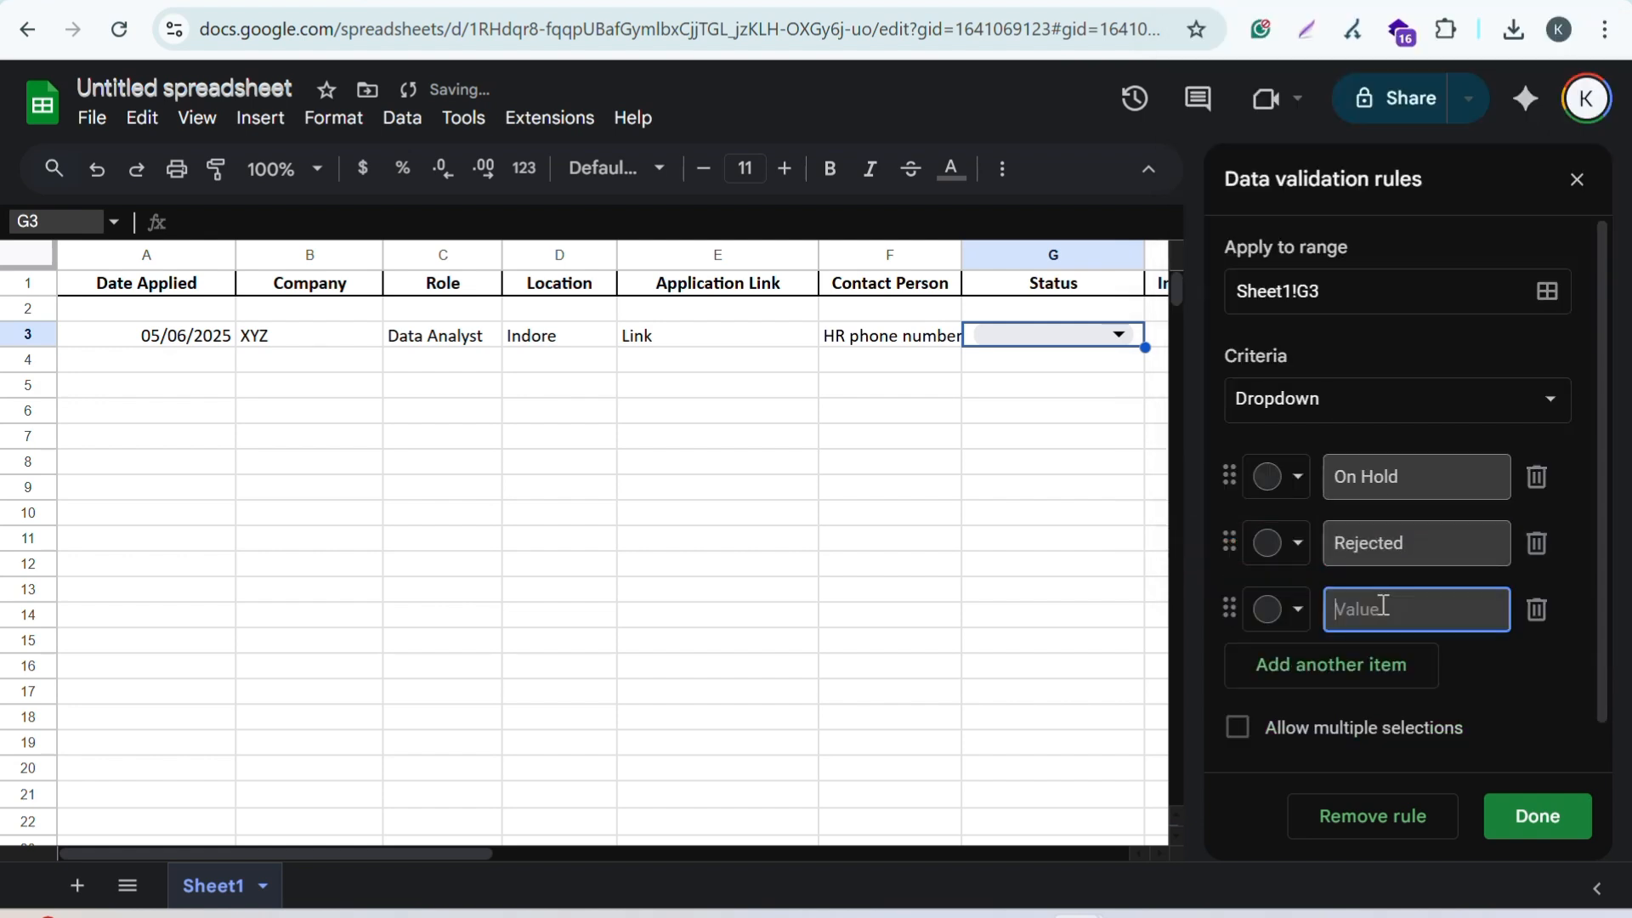
{"action": "key", "text": "super+v"}
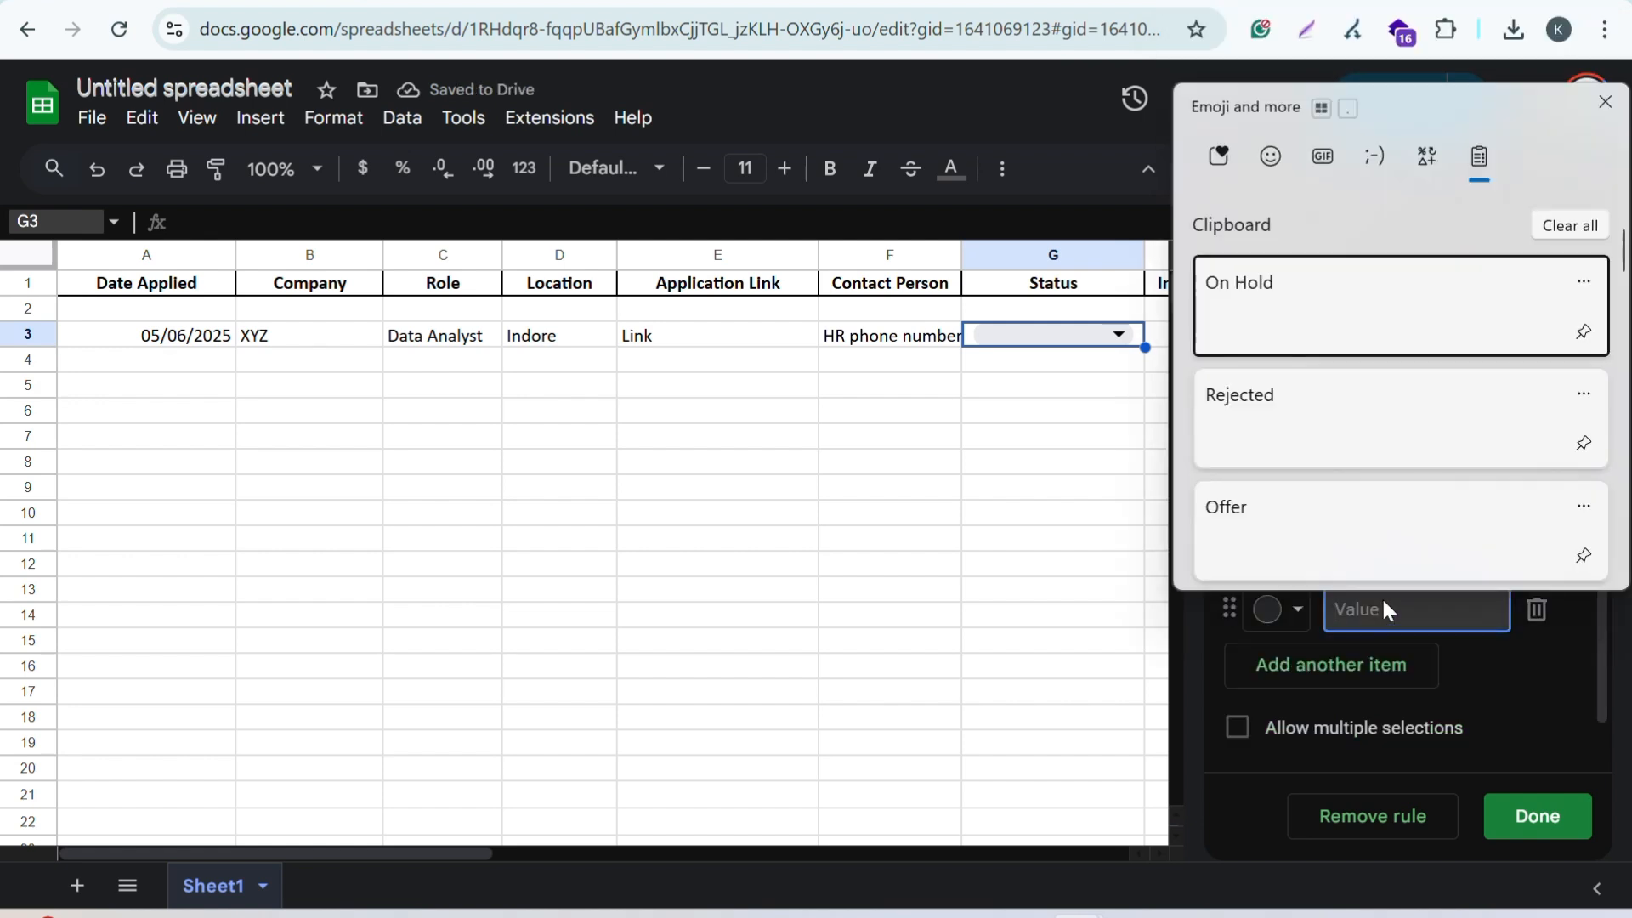
{"action": "left_click", "coordinate": [1377, 554]}
{"action": "left_click", "coordinate": [1351, 690]}
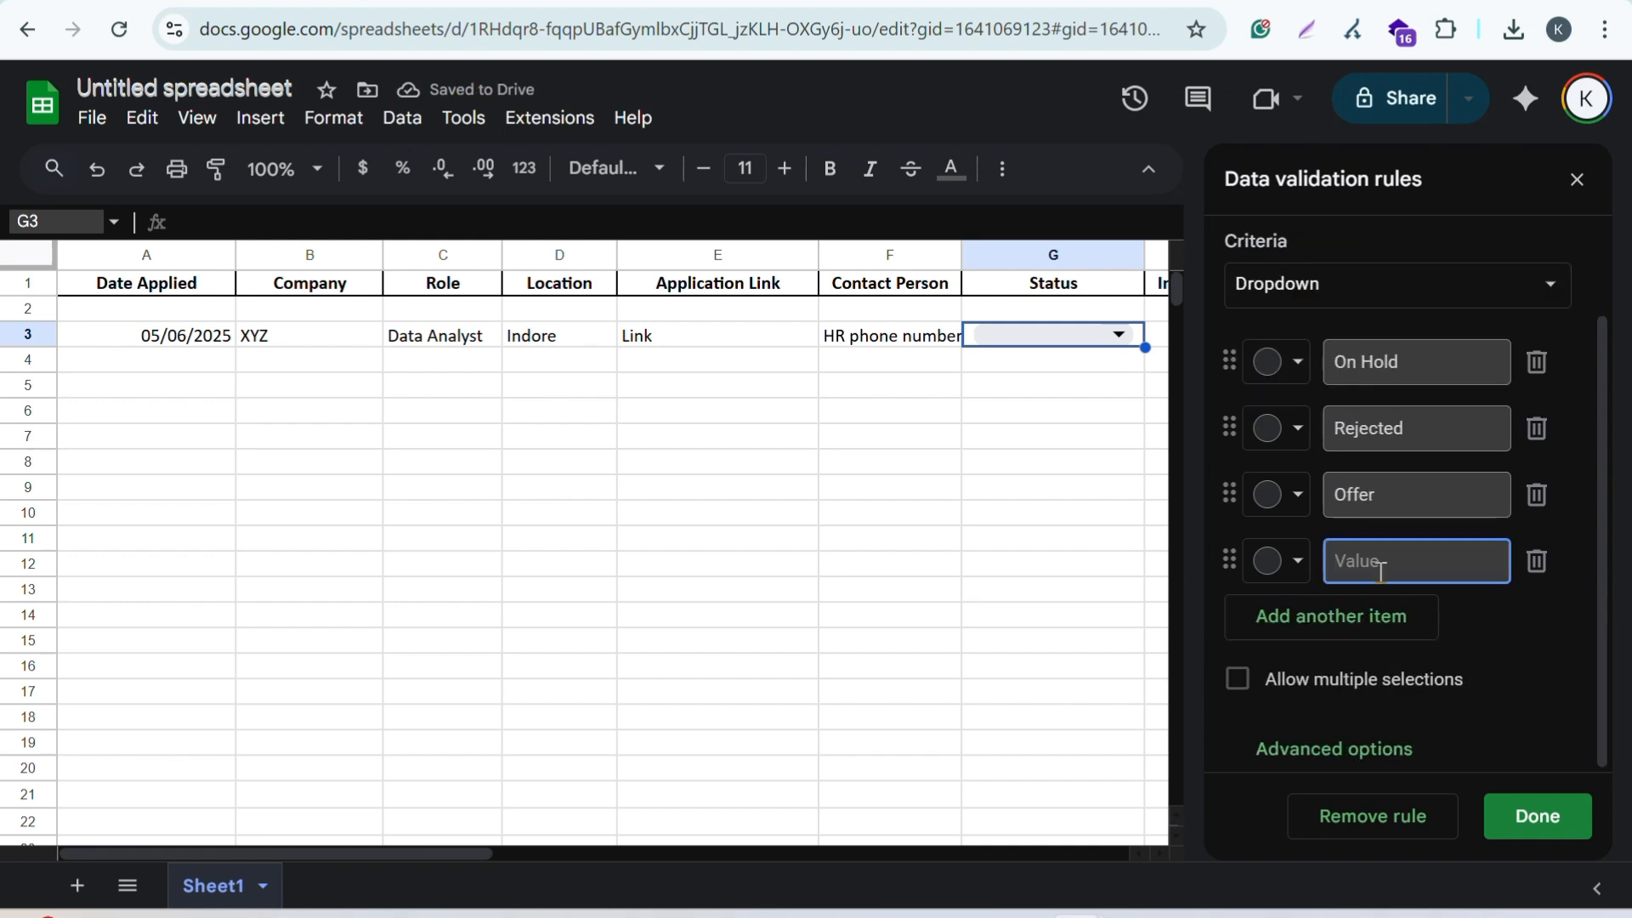
{"action": "key", "text": "super+v"}
{"action": "scroll", "coordinate": [1388, 400], "scroll_direction": "down", "scroll_amount": 2}
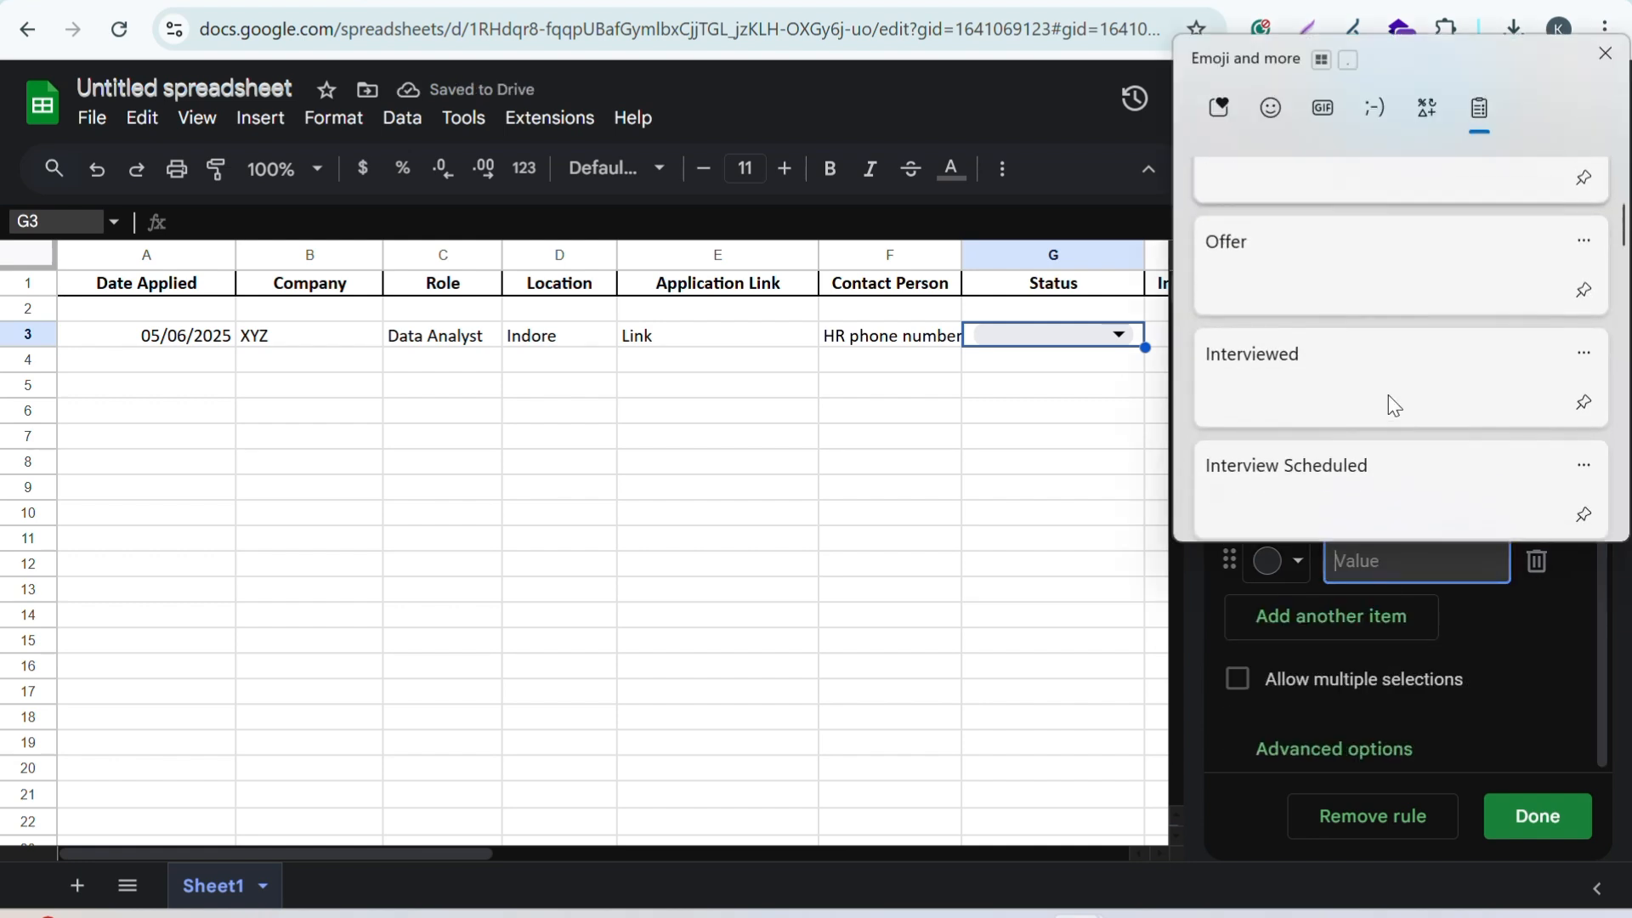
{"action": "left_click", "coordinate": [1389, 395]}
Step: Add Interview Scheduled and Applied as the fifth and sixth dropdown options
{"action": "left_click", "coordinate": [1358, 631]}
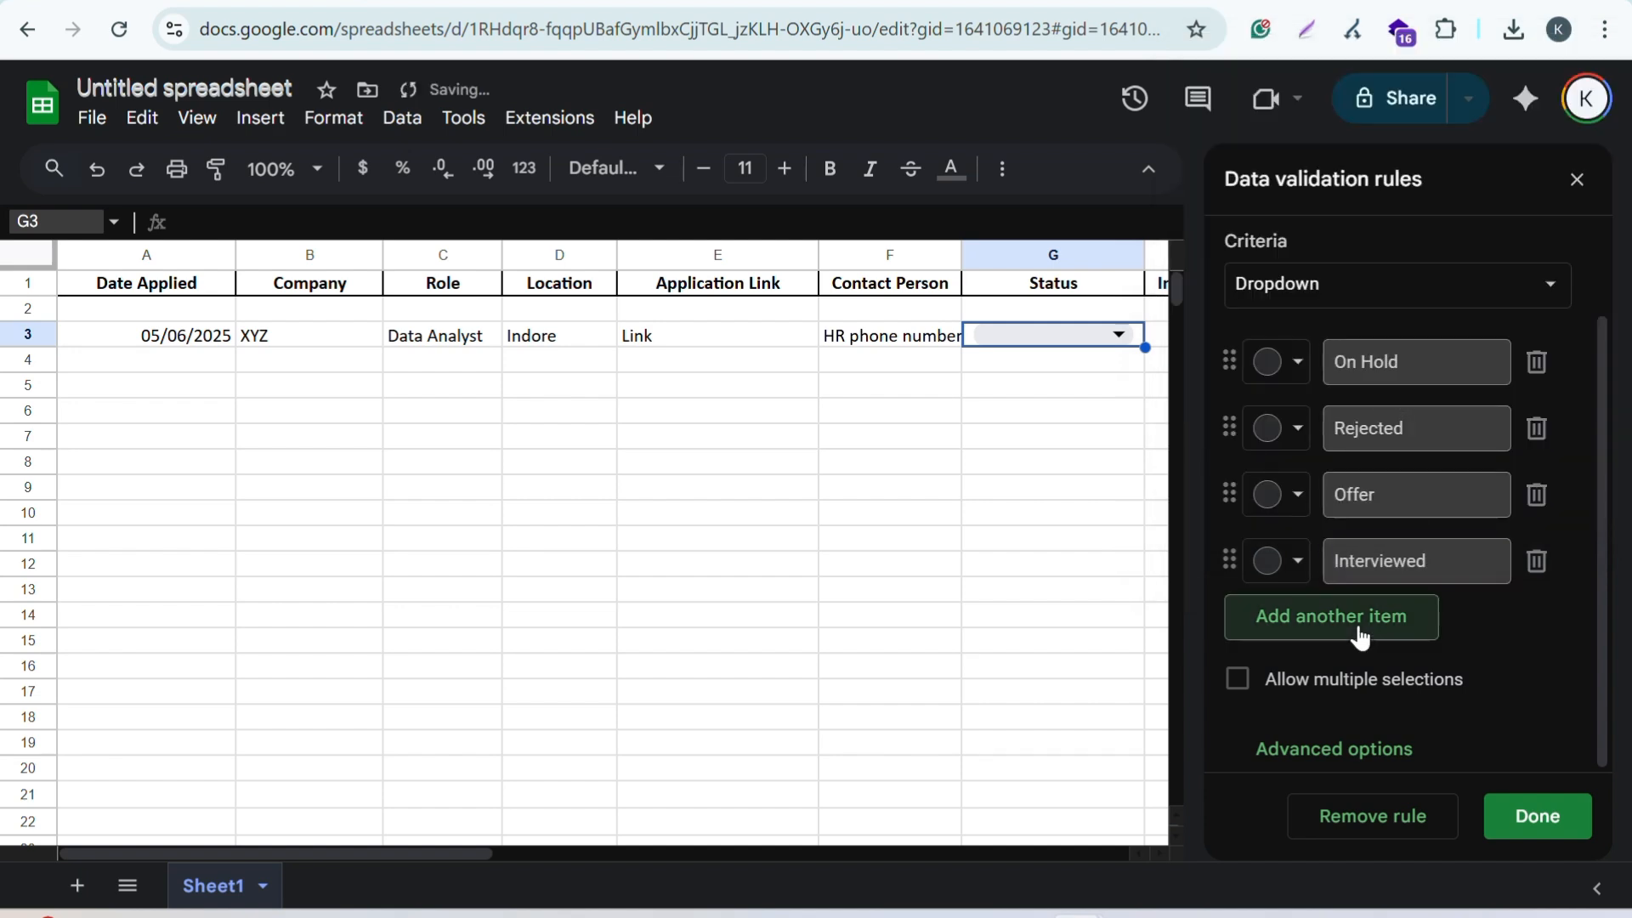
{"action": "key", "text": "super+v"}
{"action": "scroll", "coordinate": [1421, 411], "scroll_direction": "down", "scroll_amount": 3}
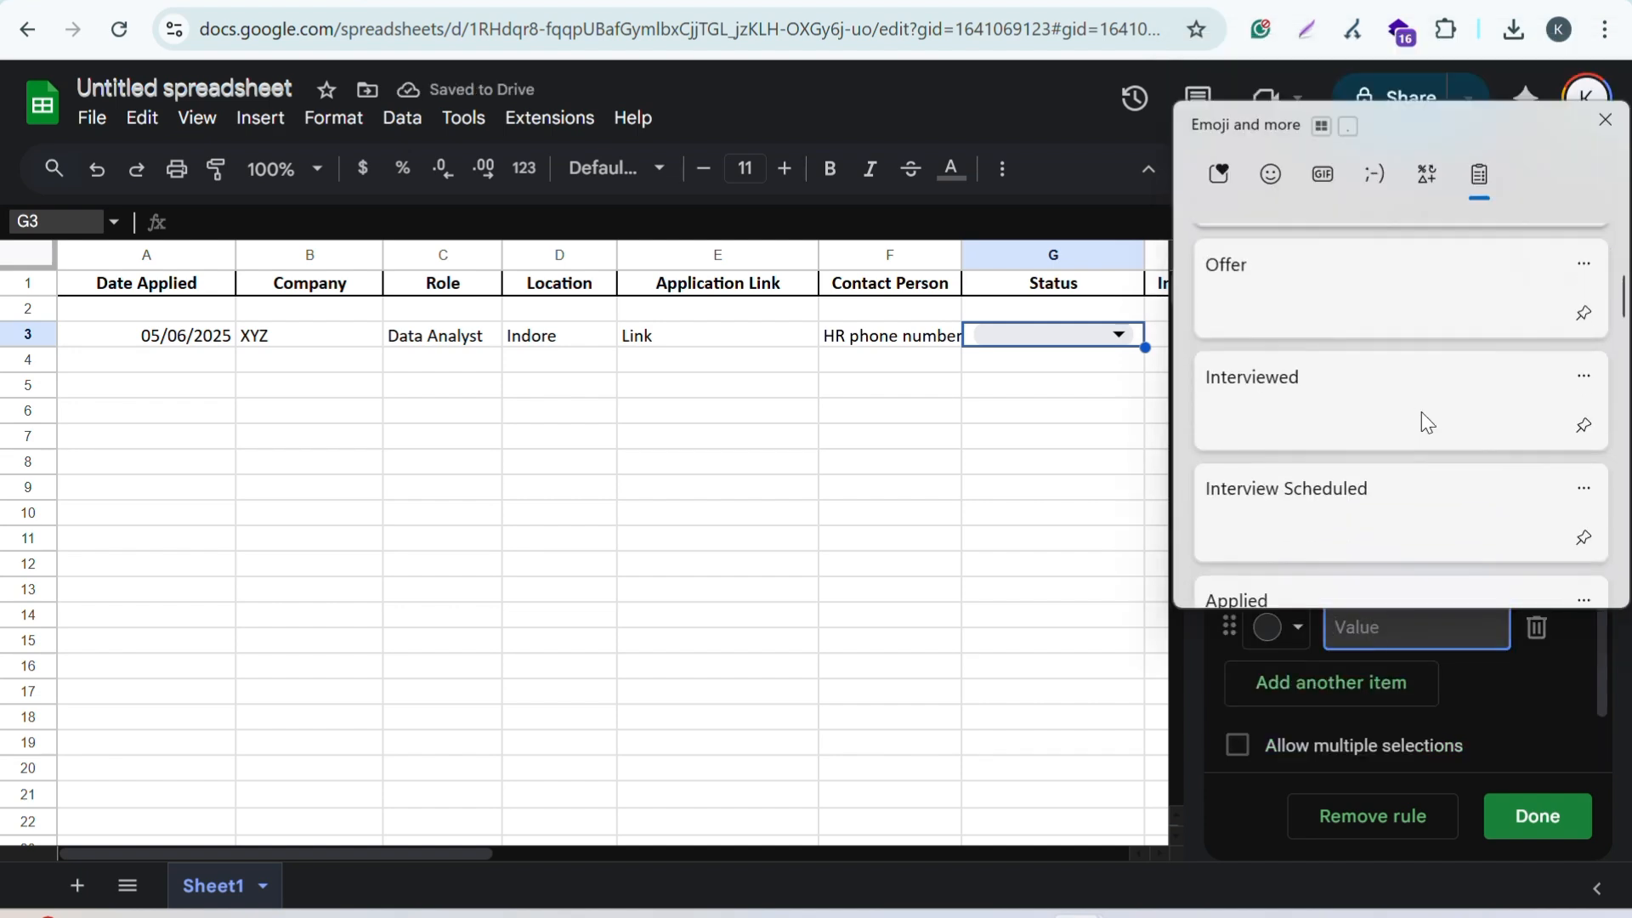
{"action": "left_click", "coordinate": [1386, 477]}
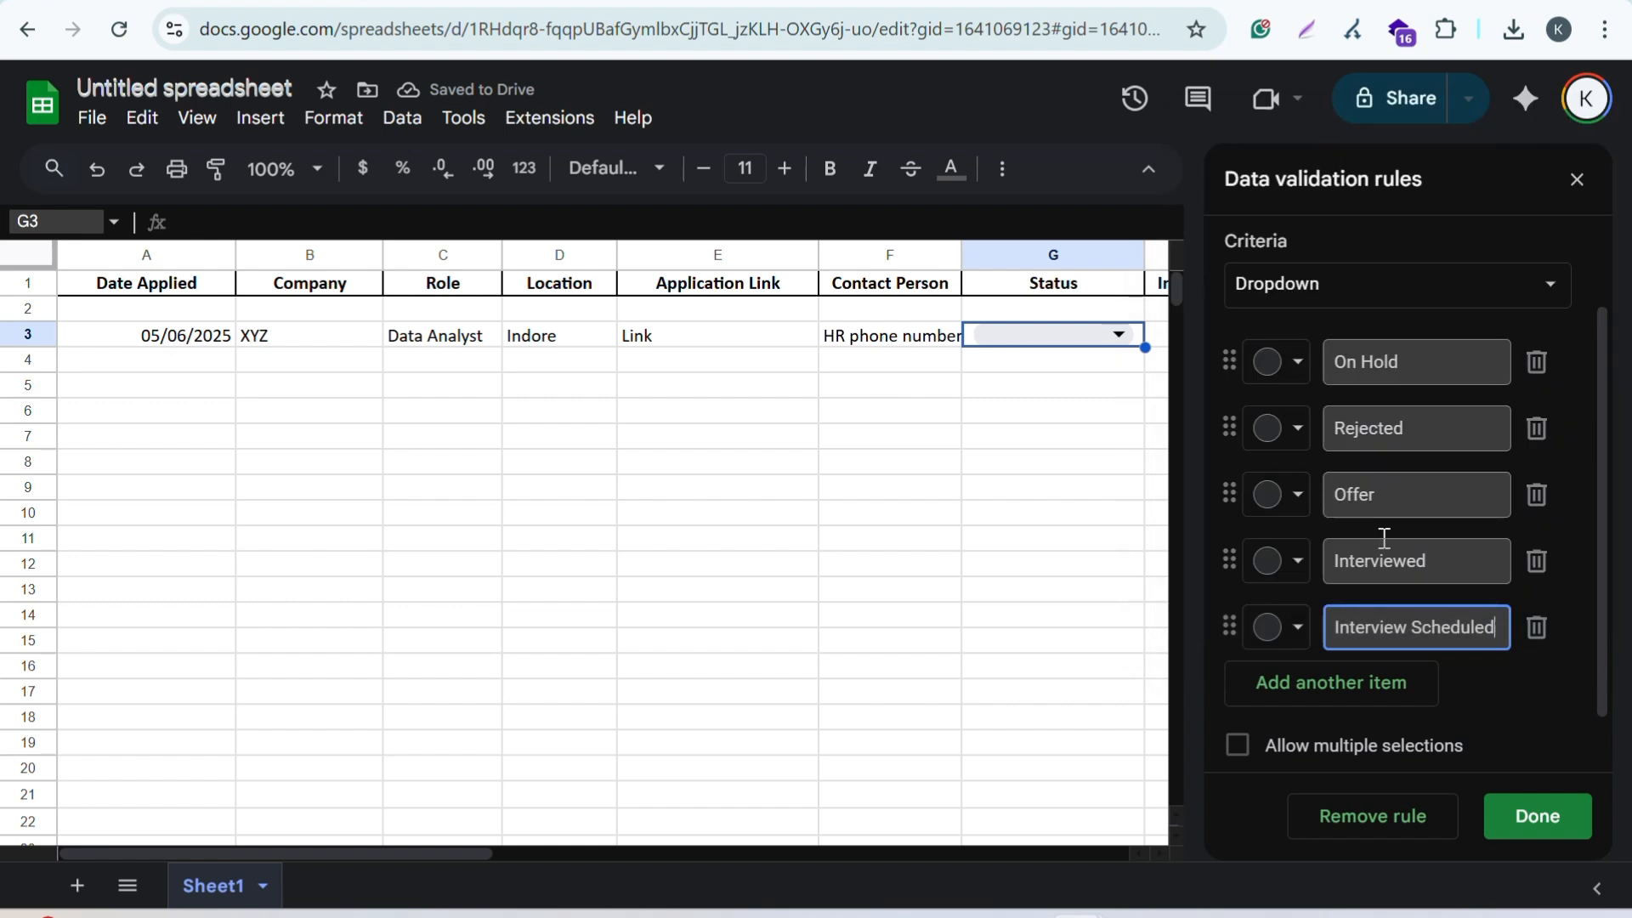
{"action": "left_click", "coordinate": [1321, 693]}
{"action": "key", "text": "super+v"}
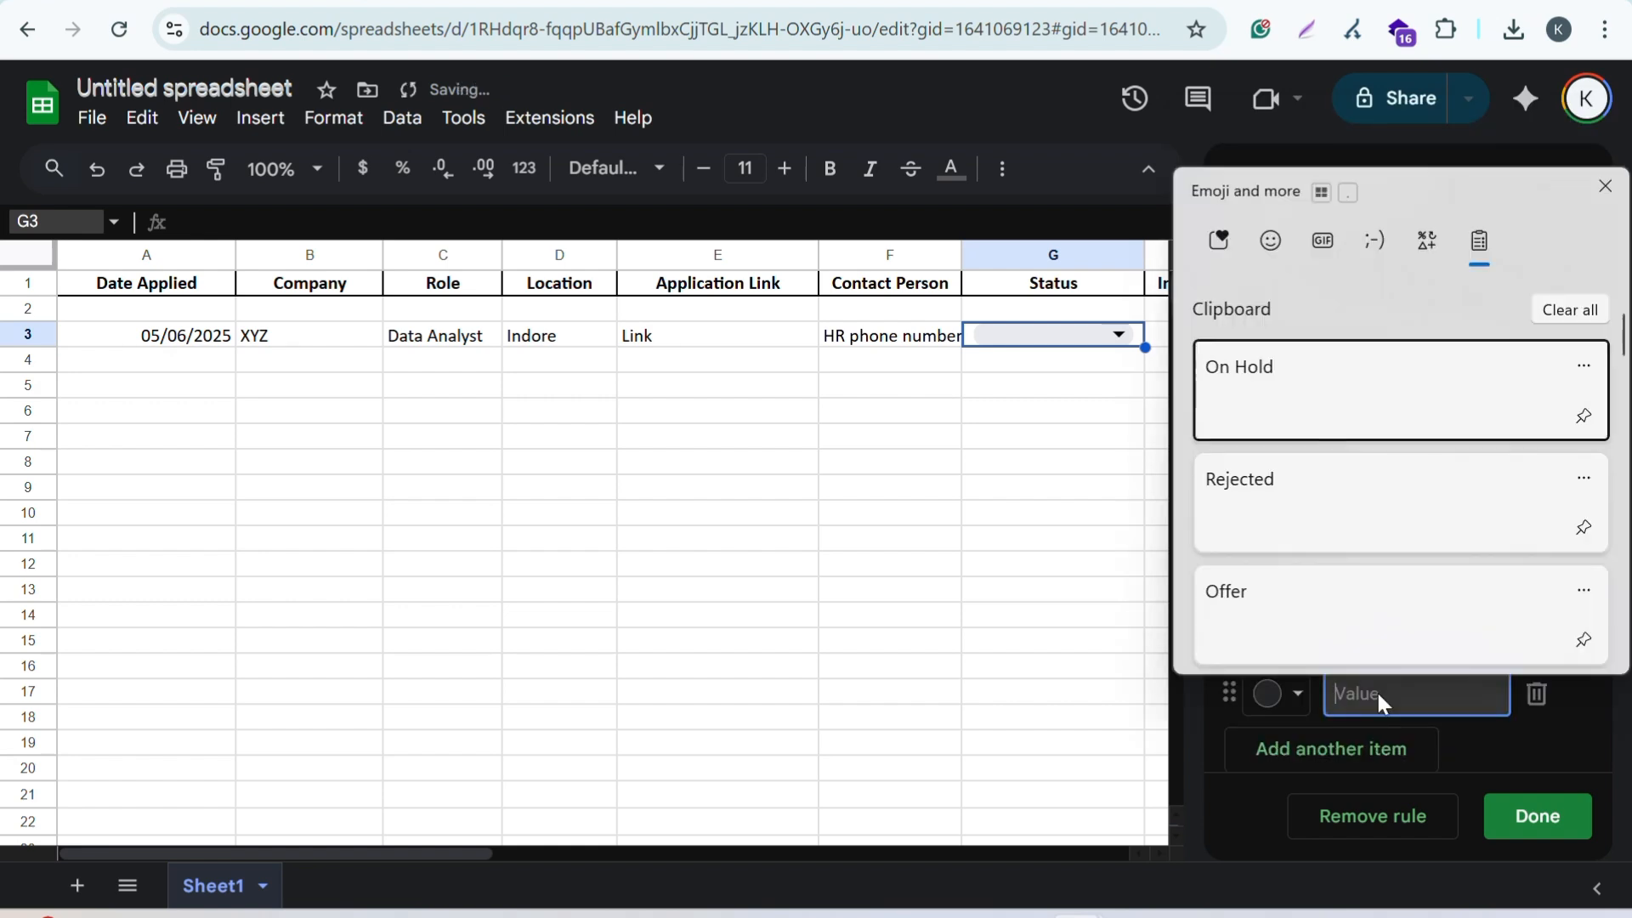
{"action": "scroll", "coordinate": [1382, 575], "scroll_direction": "down", "scroll_amount": 3}
{"action": "left_click", "coordinate": [1380, 572]}
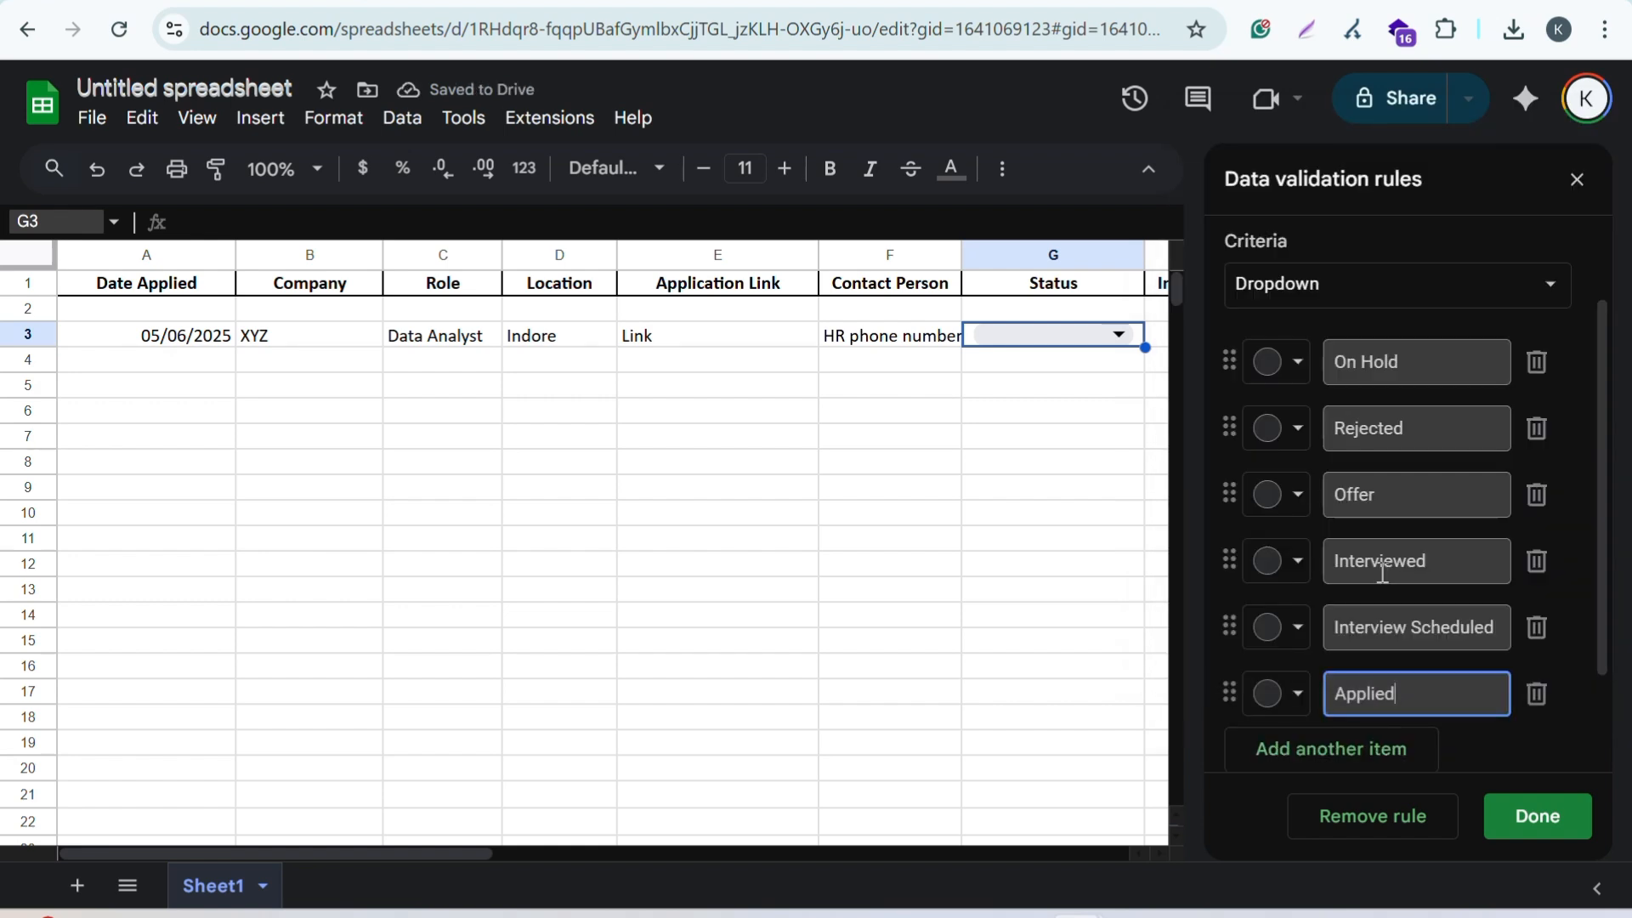
{"action": "scroll", "coordinate": [1293, 409], "scroll_direction": "down", "scroll_amount": 1}
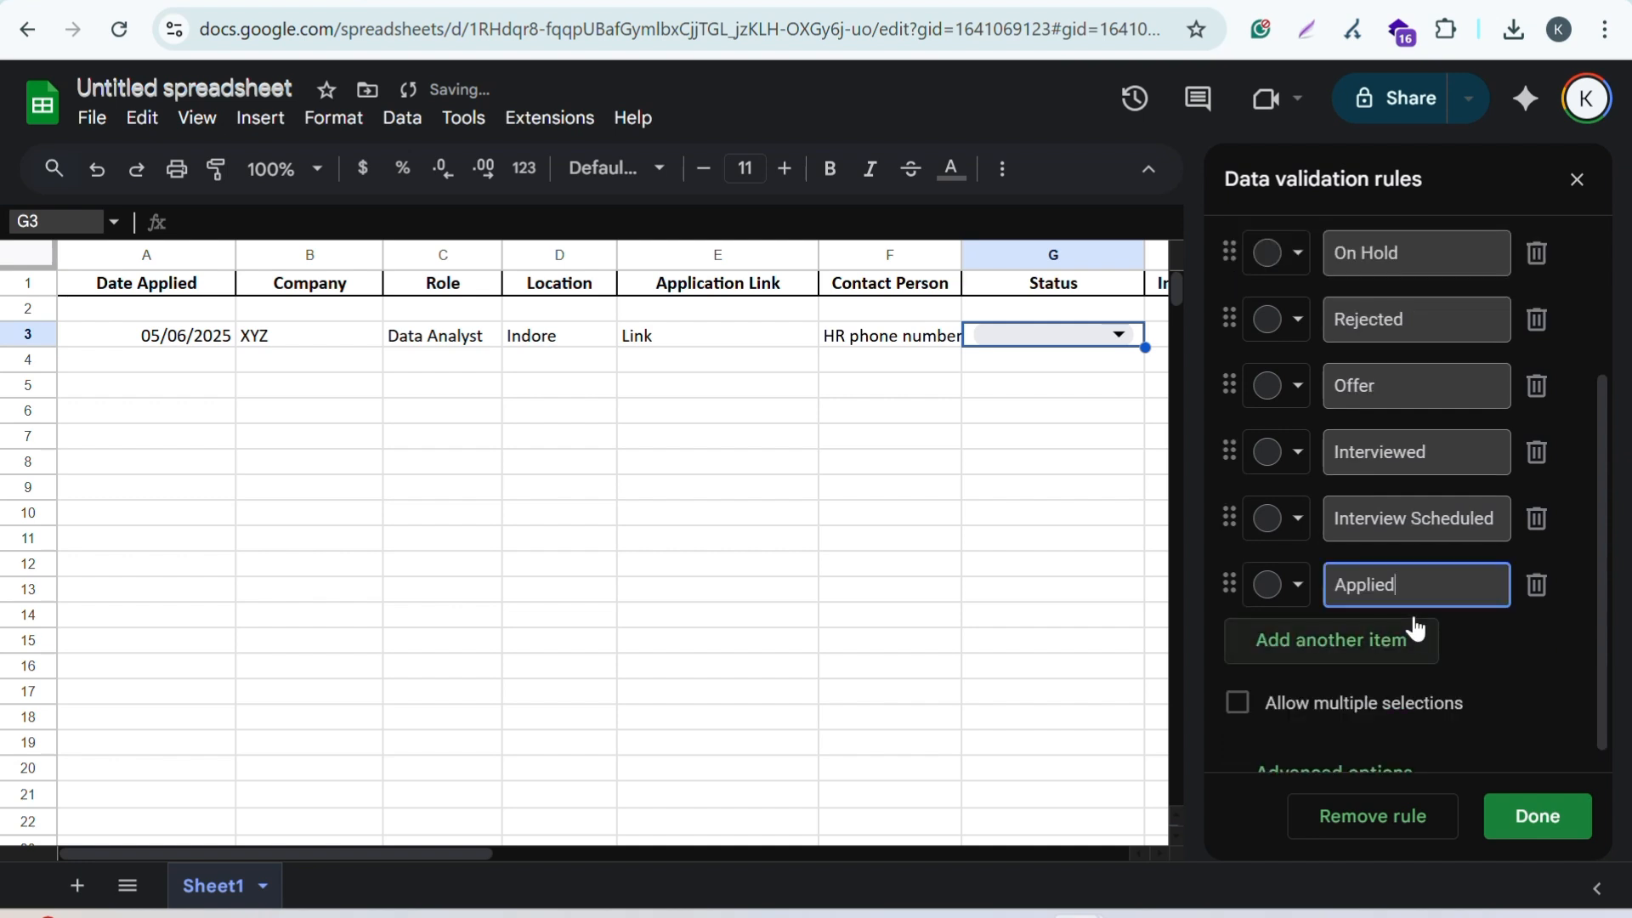
{"action": "left_click", "coordinate": [1296, 391]}
Step: Colour the On Hold and Rejected status options red
{"action": "scroll", "coordinate": [1297, 393], "scroll_direction": "up", "scroll_amount": 2}
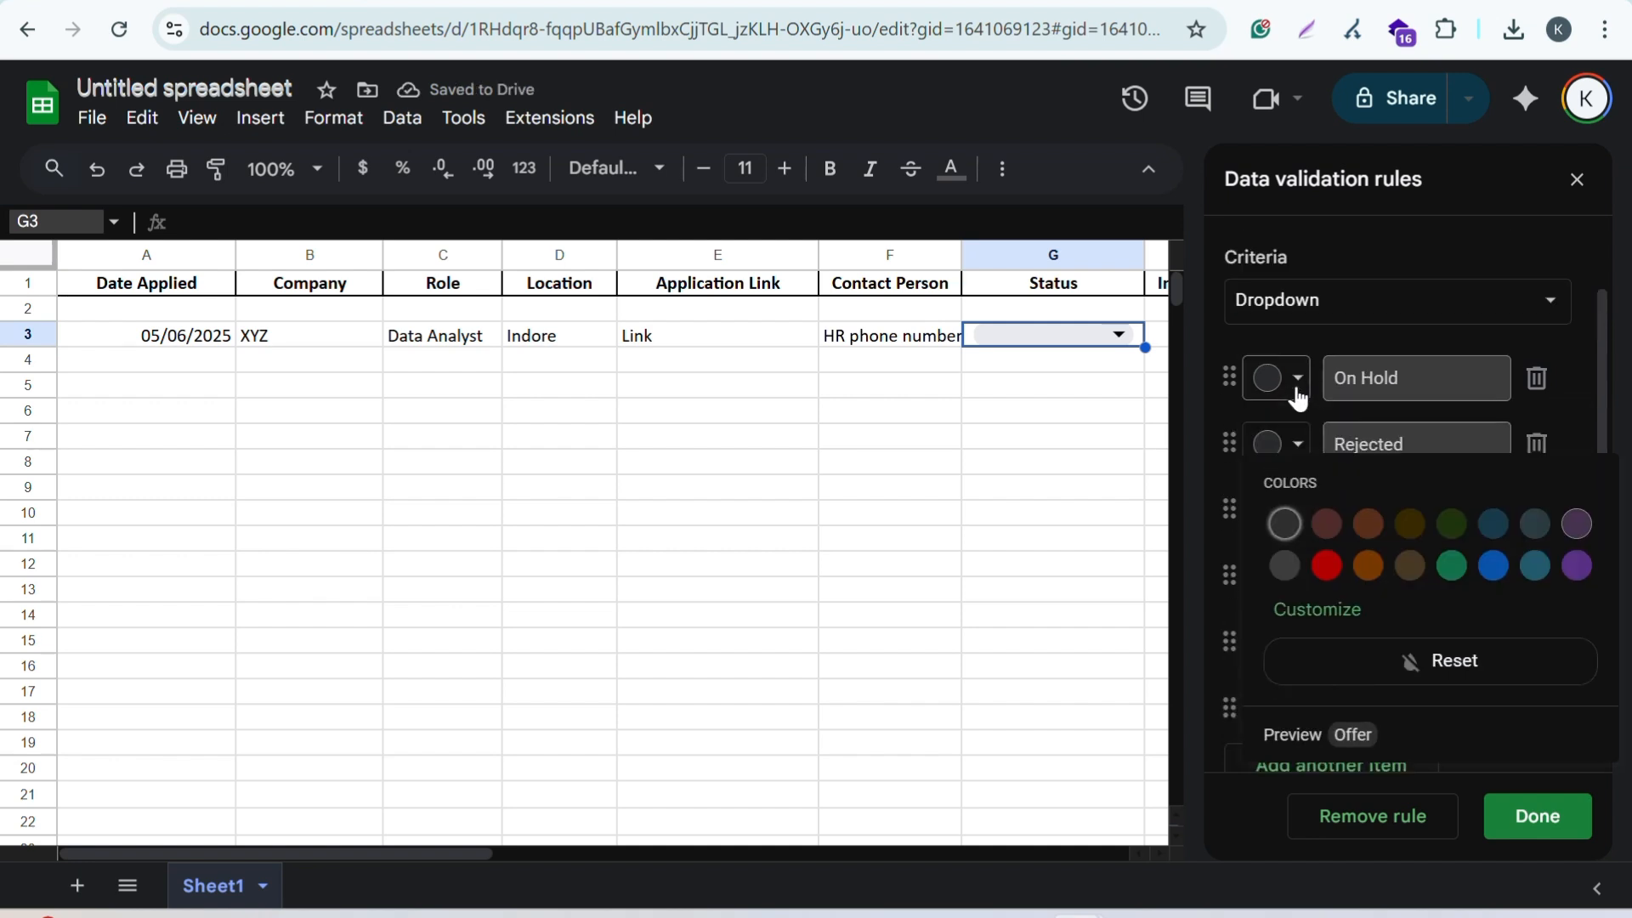
{"action": "left_click", "coordinate": [1299, 391]}
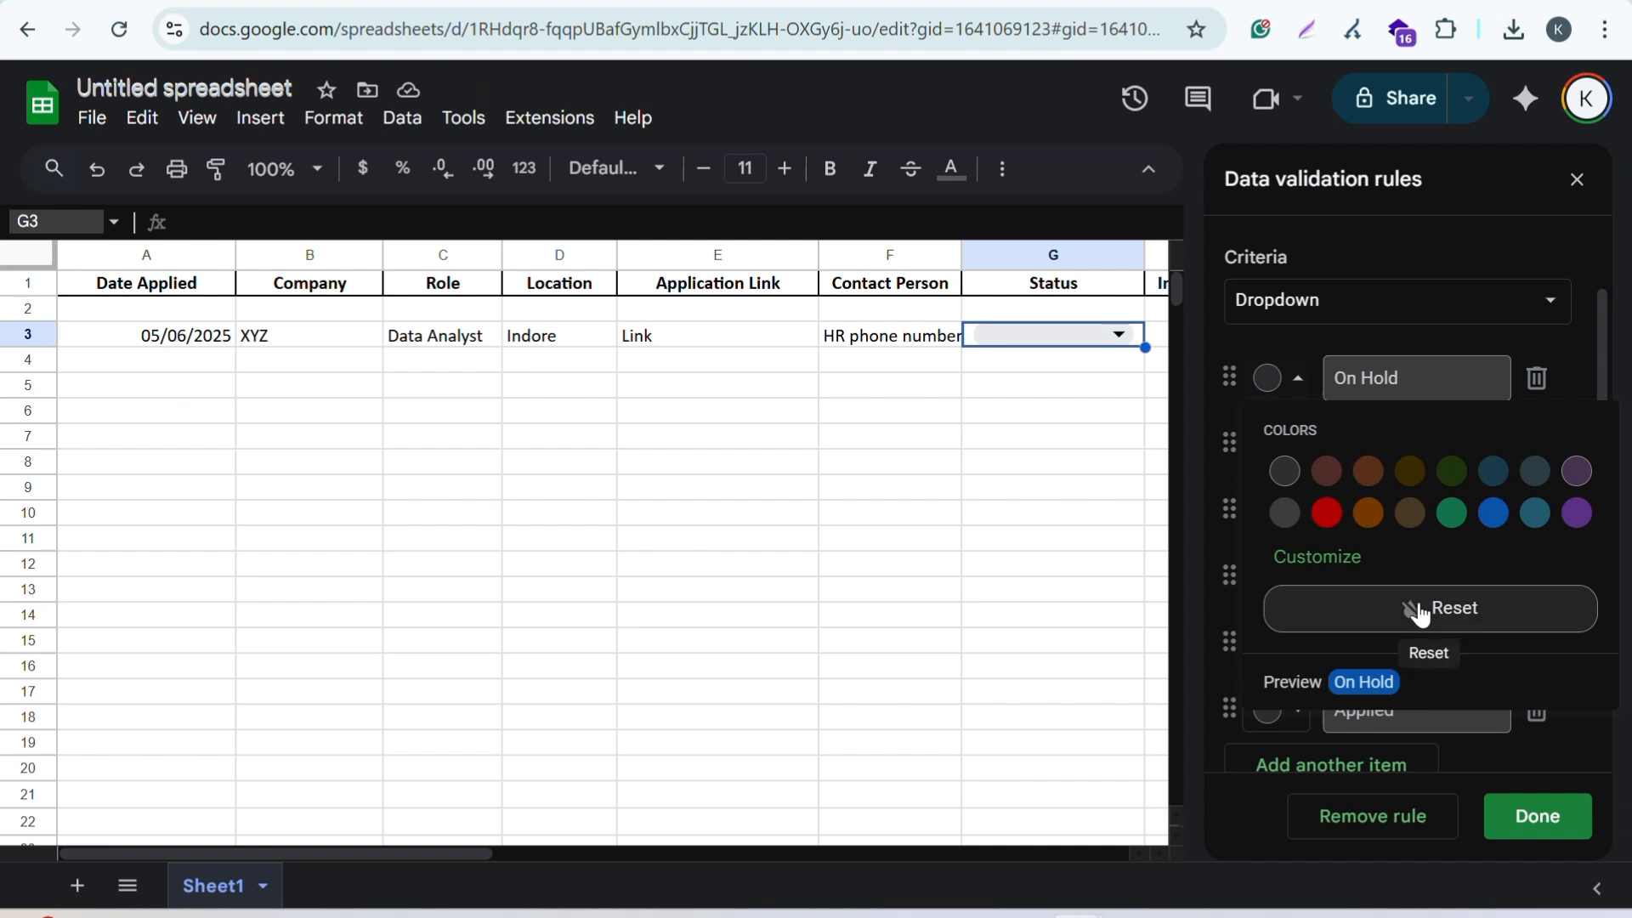
{"action": "left_click", "coordinate": [1576, 513]}
{"action": "left_click", "coordinate": [1327, 513]}
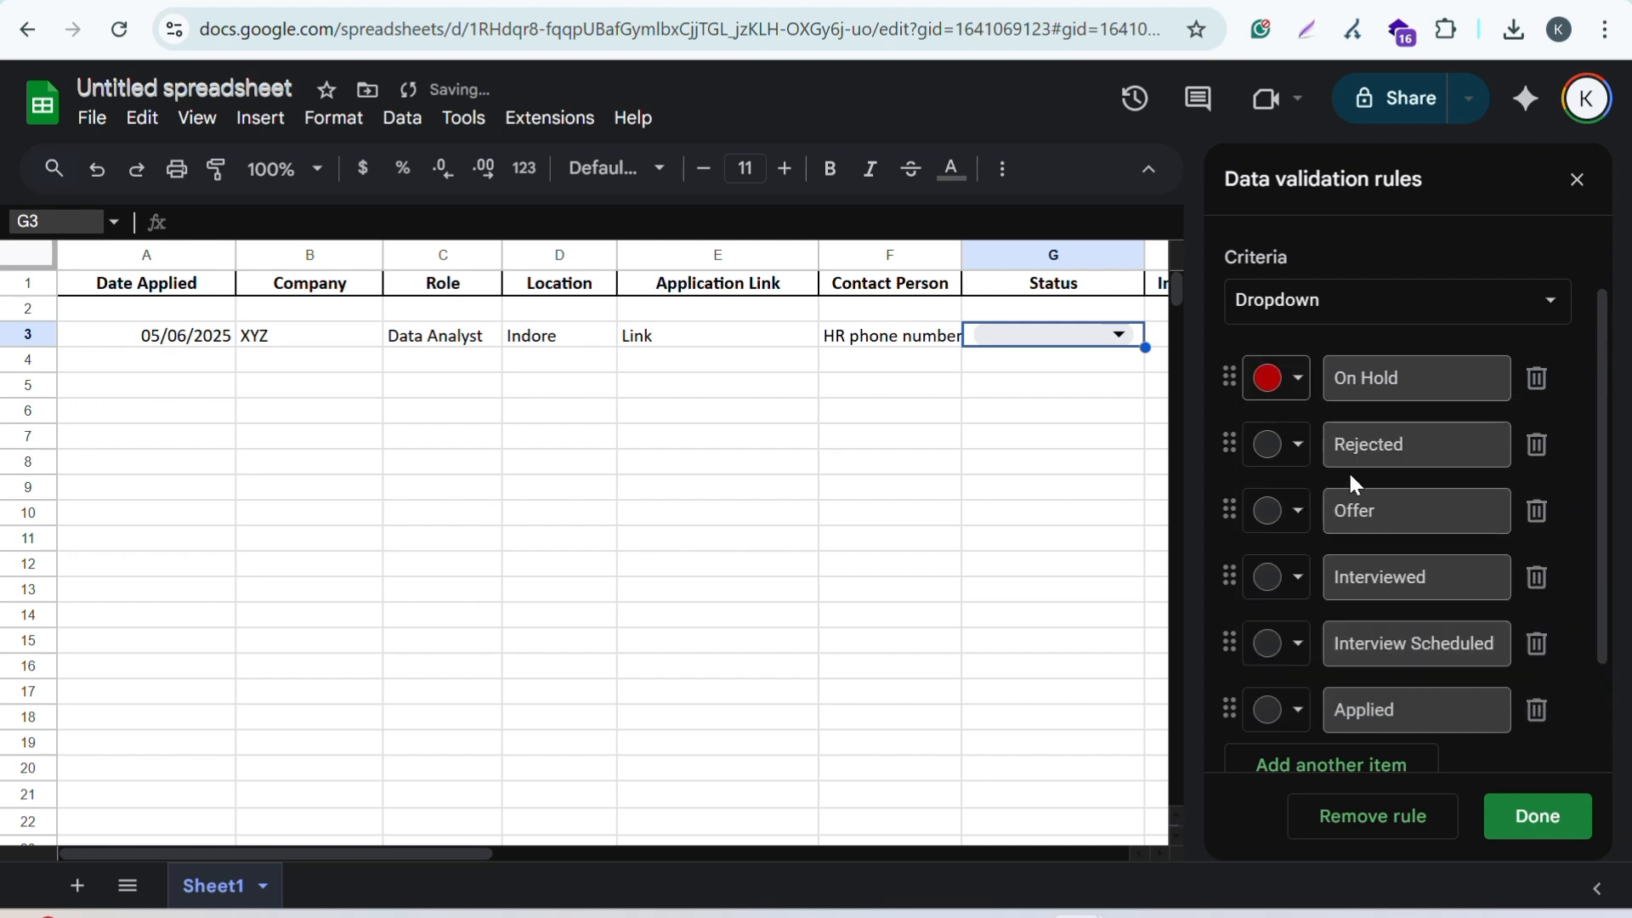
{"action": "left_click", "coordinate": [1287, 447]}
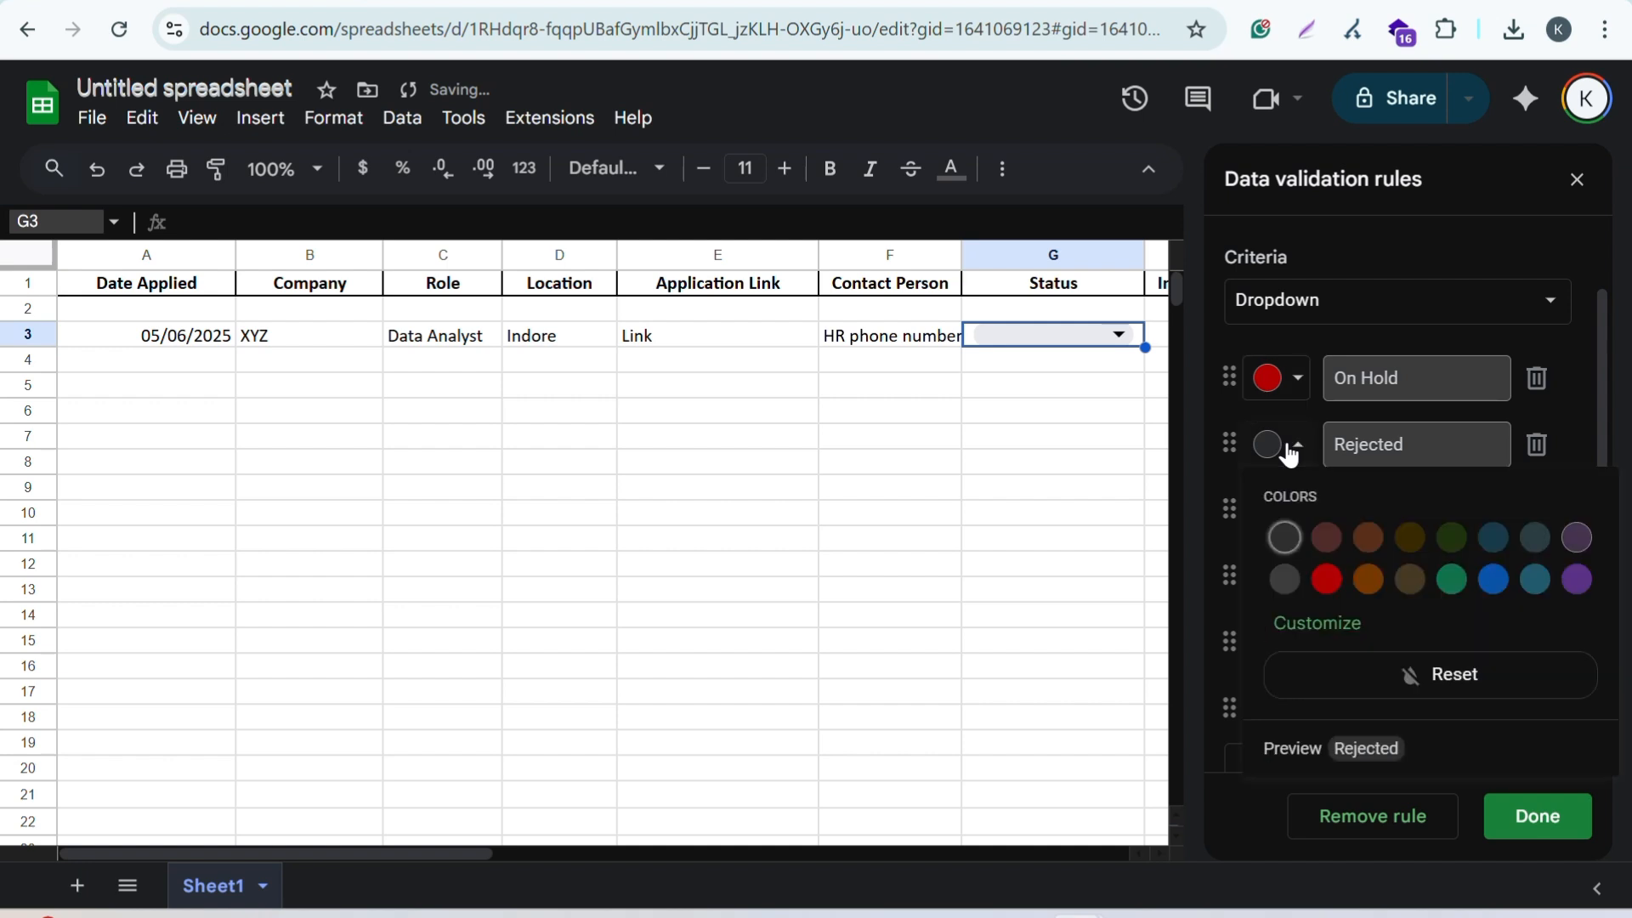
{"action": "left_click", "coordinate": [1327, 579]}
{"action": "left_click", "coordinate": [1296, 396]}
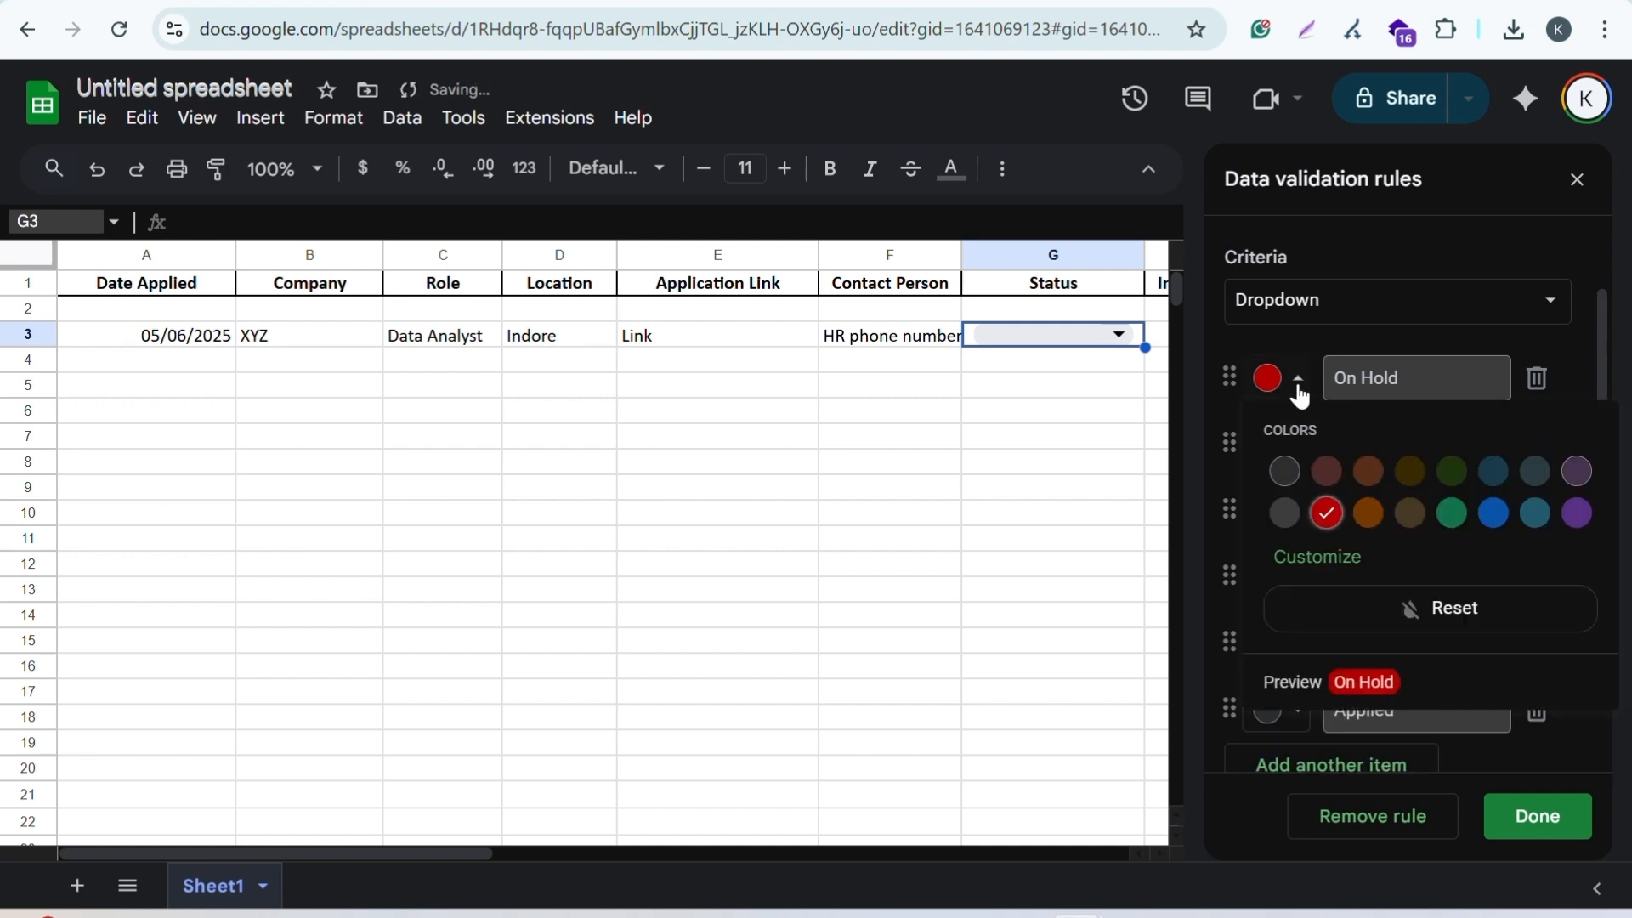
{"action": "left_click", "coordinate": [1299, 396]}
Step: Colour Offer dark green, Interviewed green, Interview Scheduled blue and Applied purple, then save the rule
{"action": "scroll", "coordinate": [1316, 360], "scroll_direction": "down", "scroll_amount": 2}
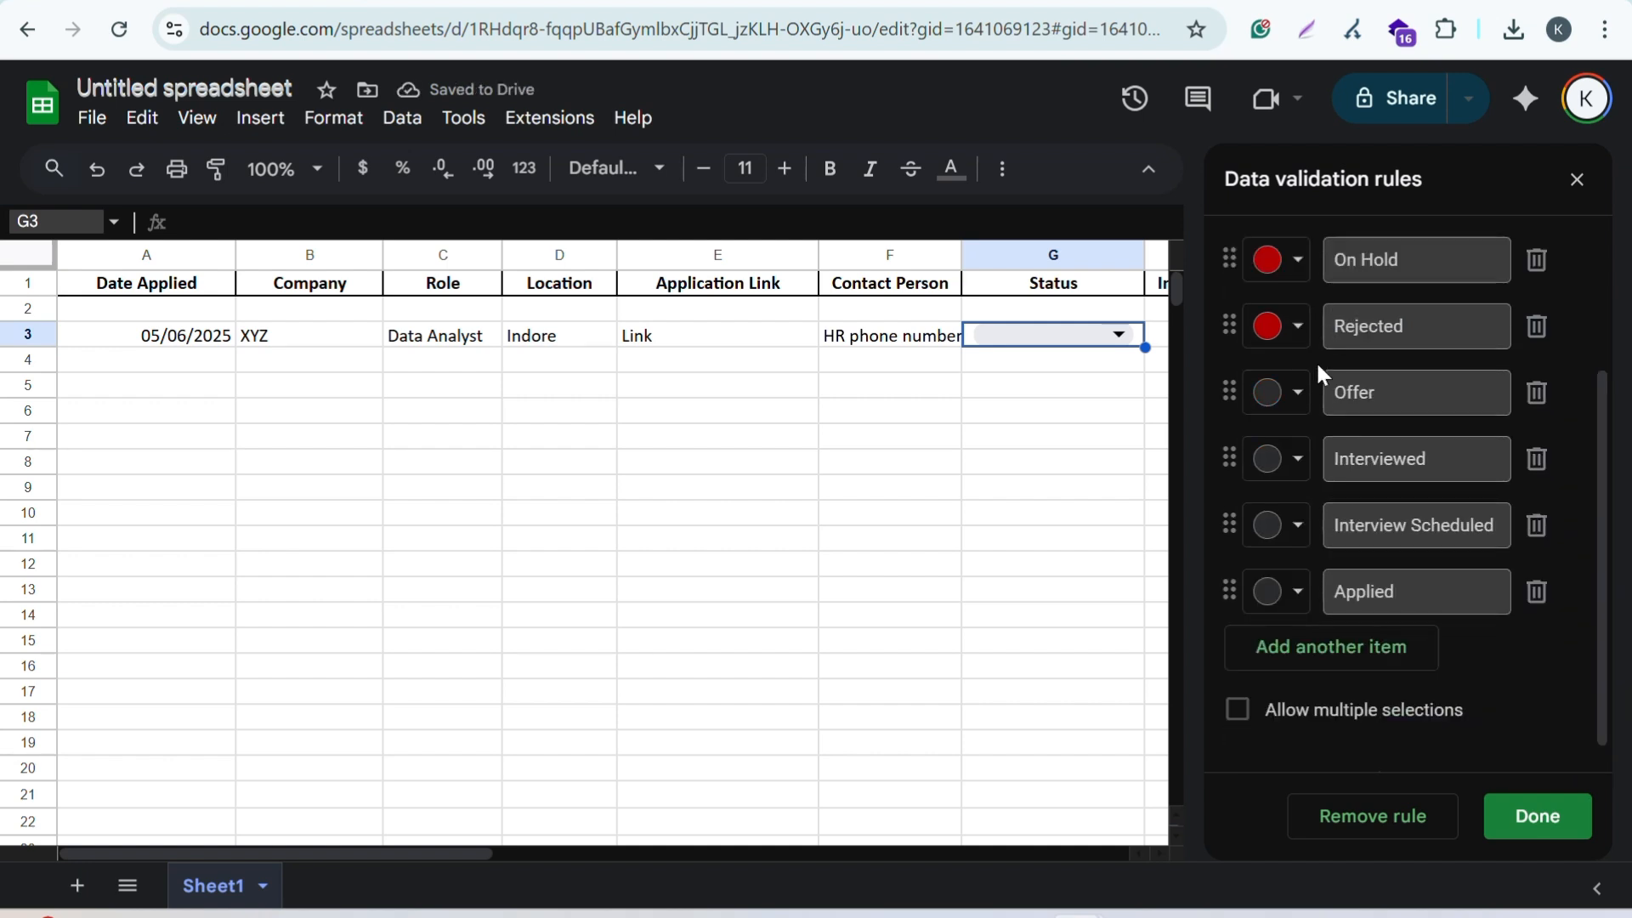
{"action": "left_click", "coordinate": [1294, 410]}
{"action": "left_click", "coordinate": [1459, 498]}
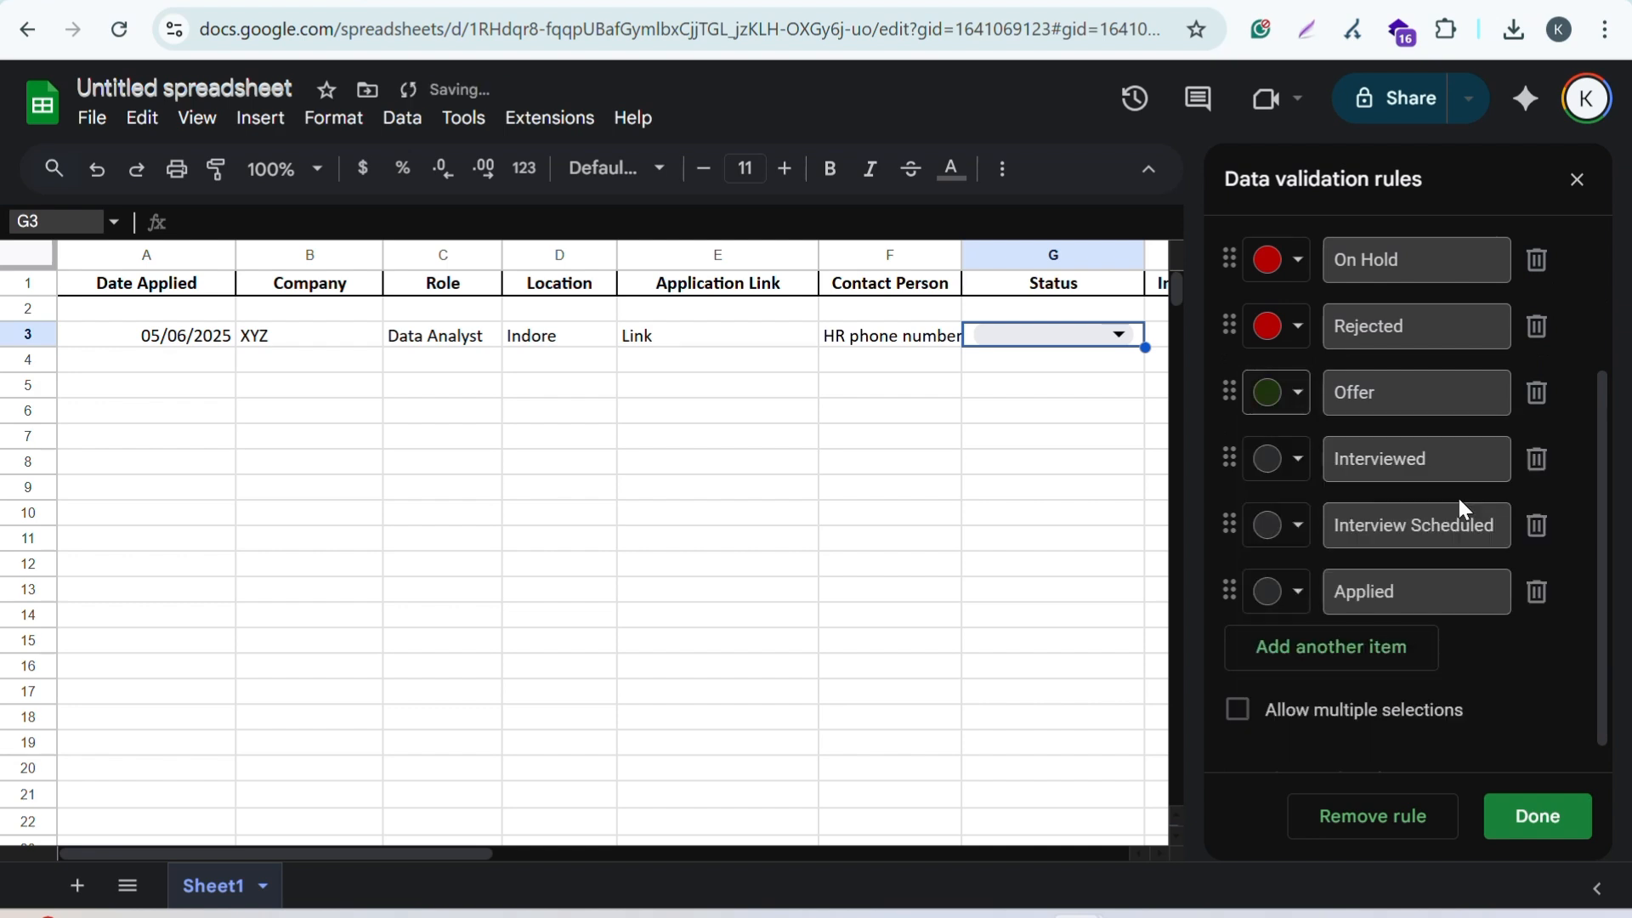
{"action": "scroll", "coordinate": [1459, 499], "scroll_direction": "down", "scroll_amount": 1}
{"action": "left_click", "coordinate": [1297, 429]}
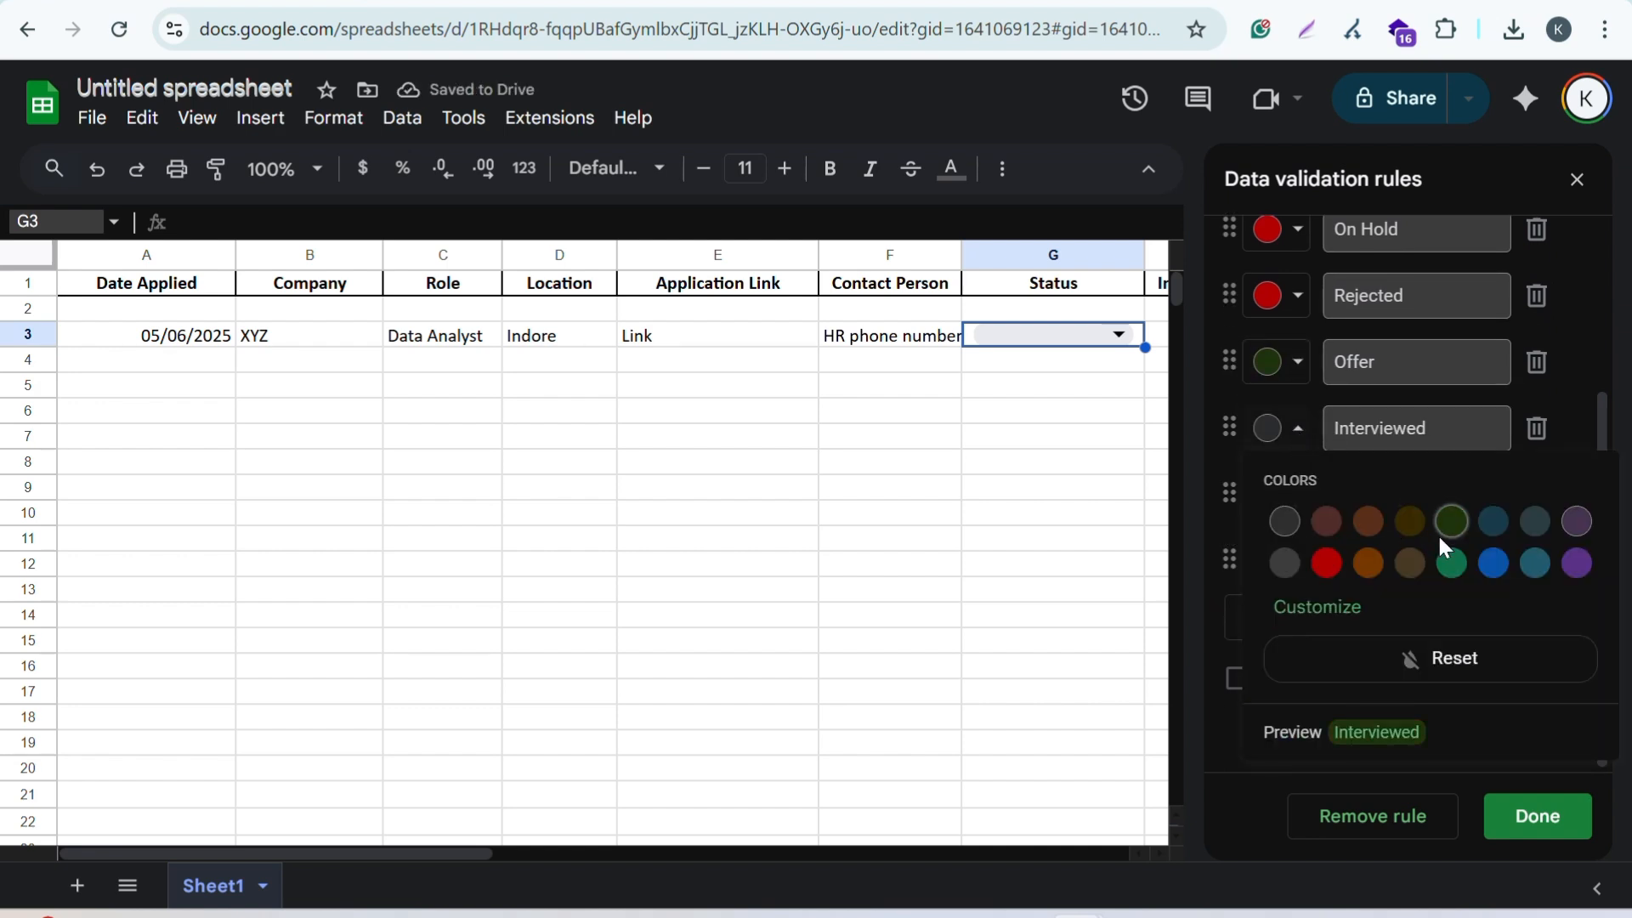
{"action": "left_click", "coordinate": [1451, 571]}
{"action": "left_click", "coordinate": [1285, 496]}
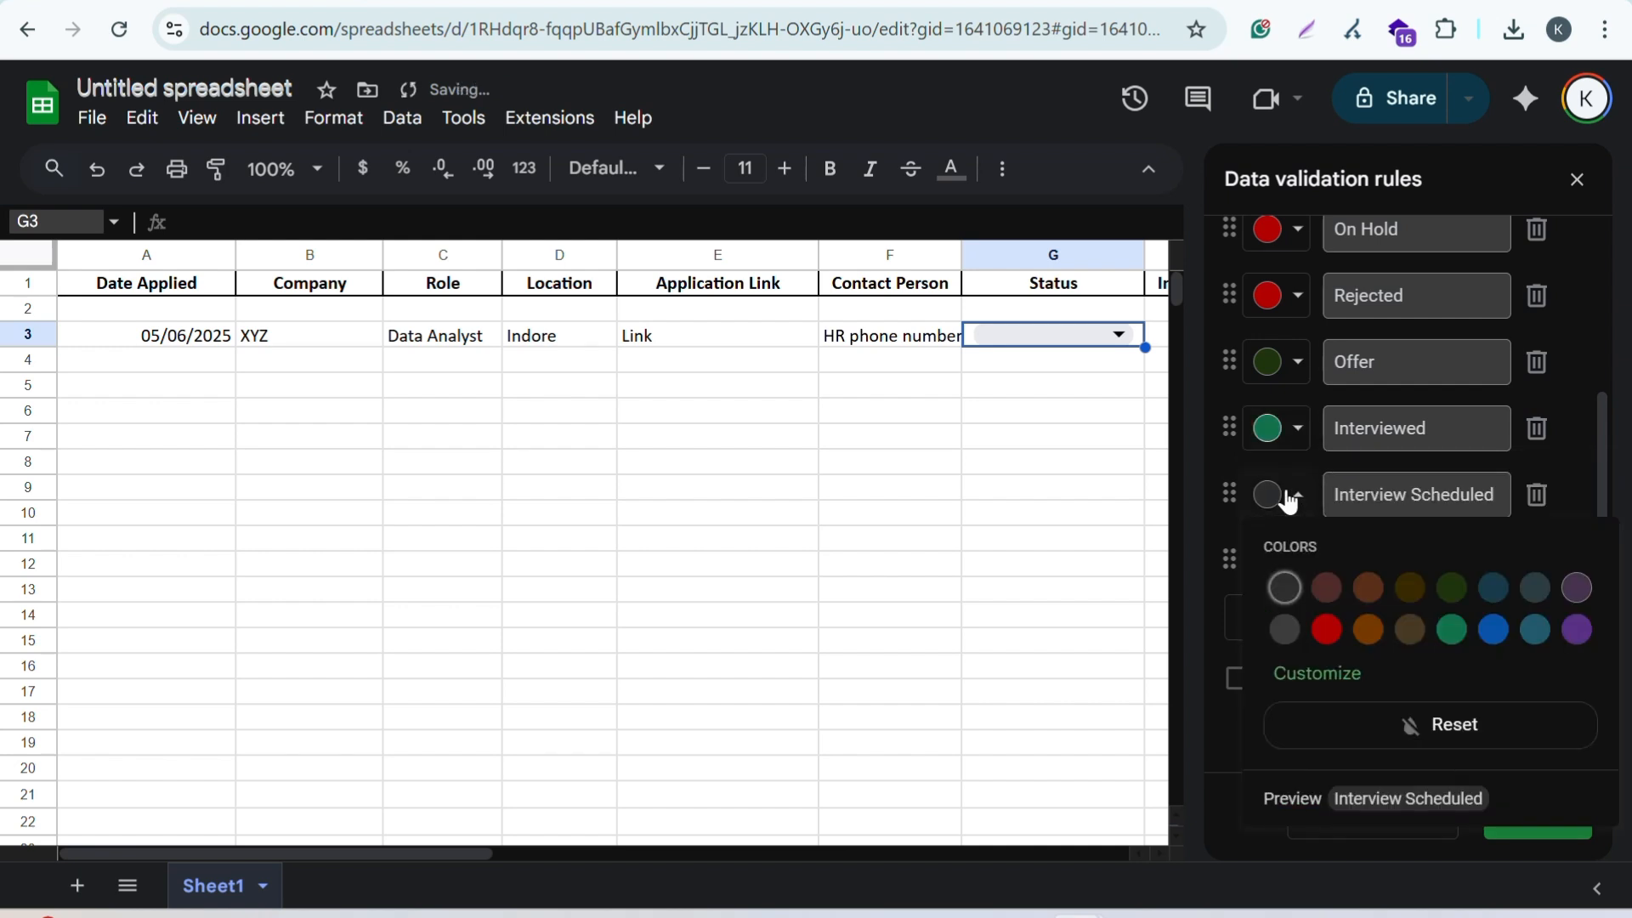
{"action": "left_click", "coordinate": [1494, 630]}
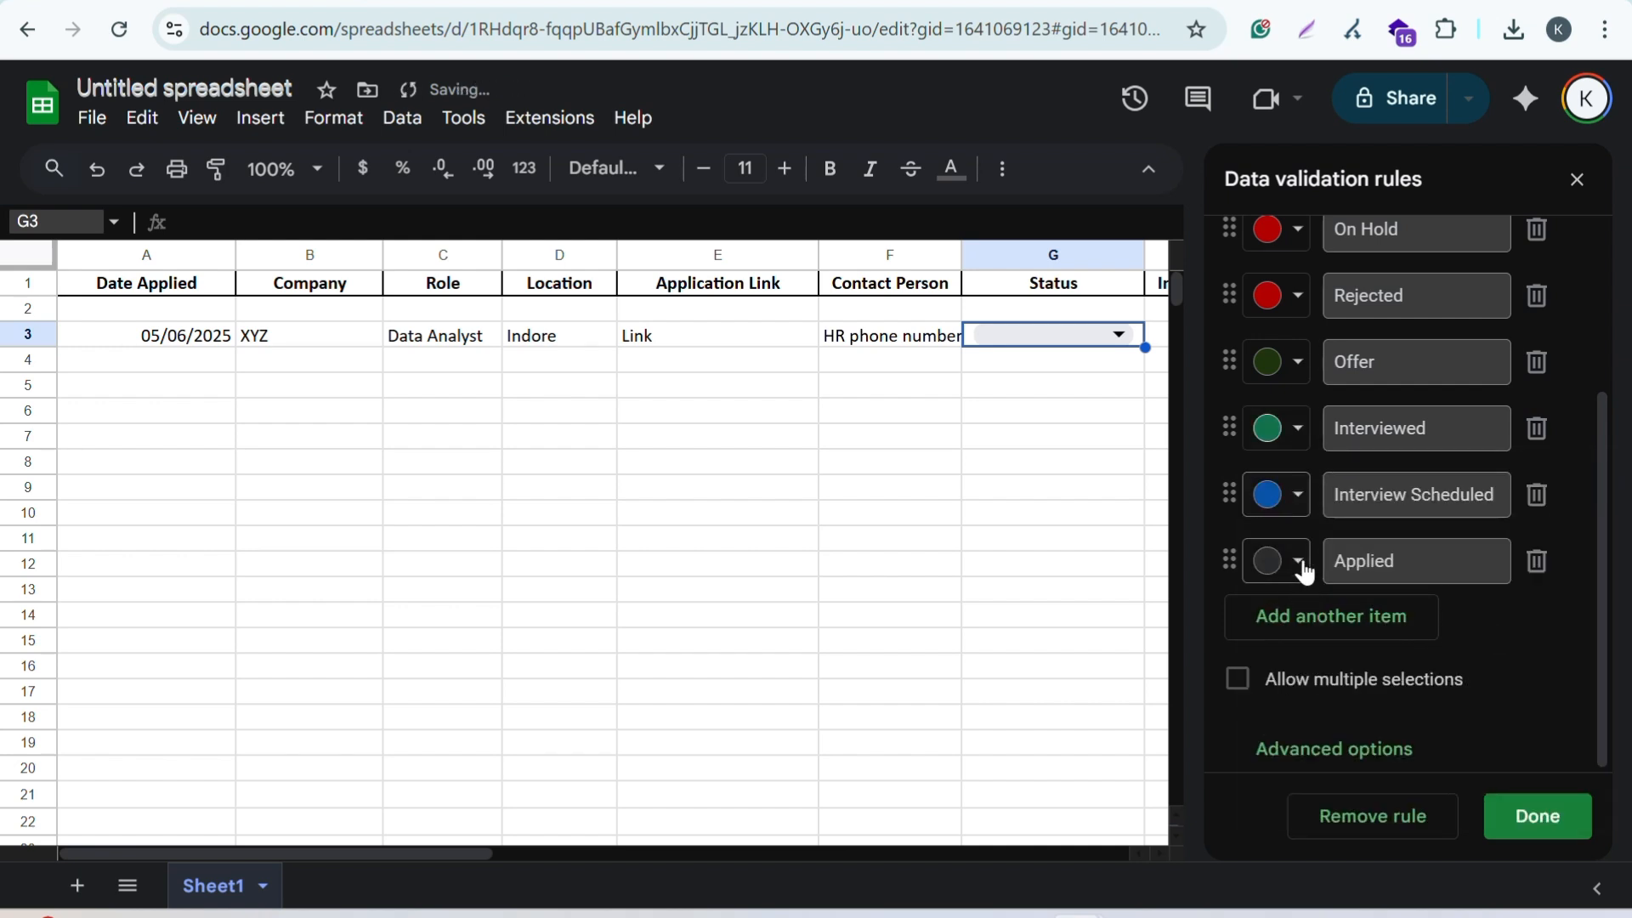
{"action": "left_click", "coordinate": [1301, 561]}
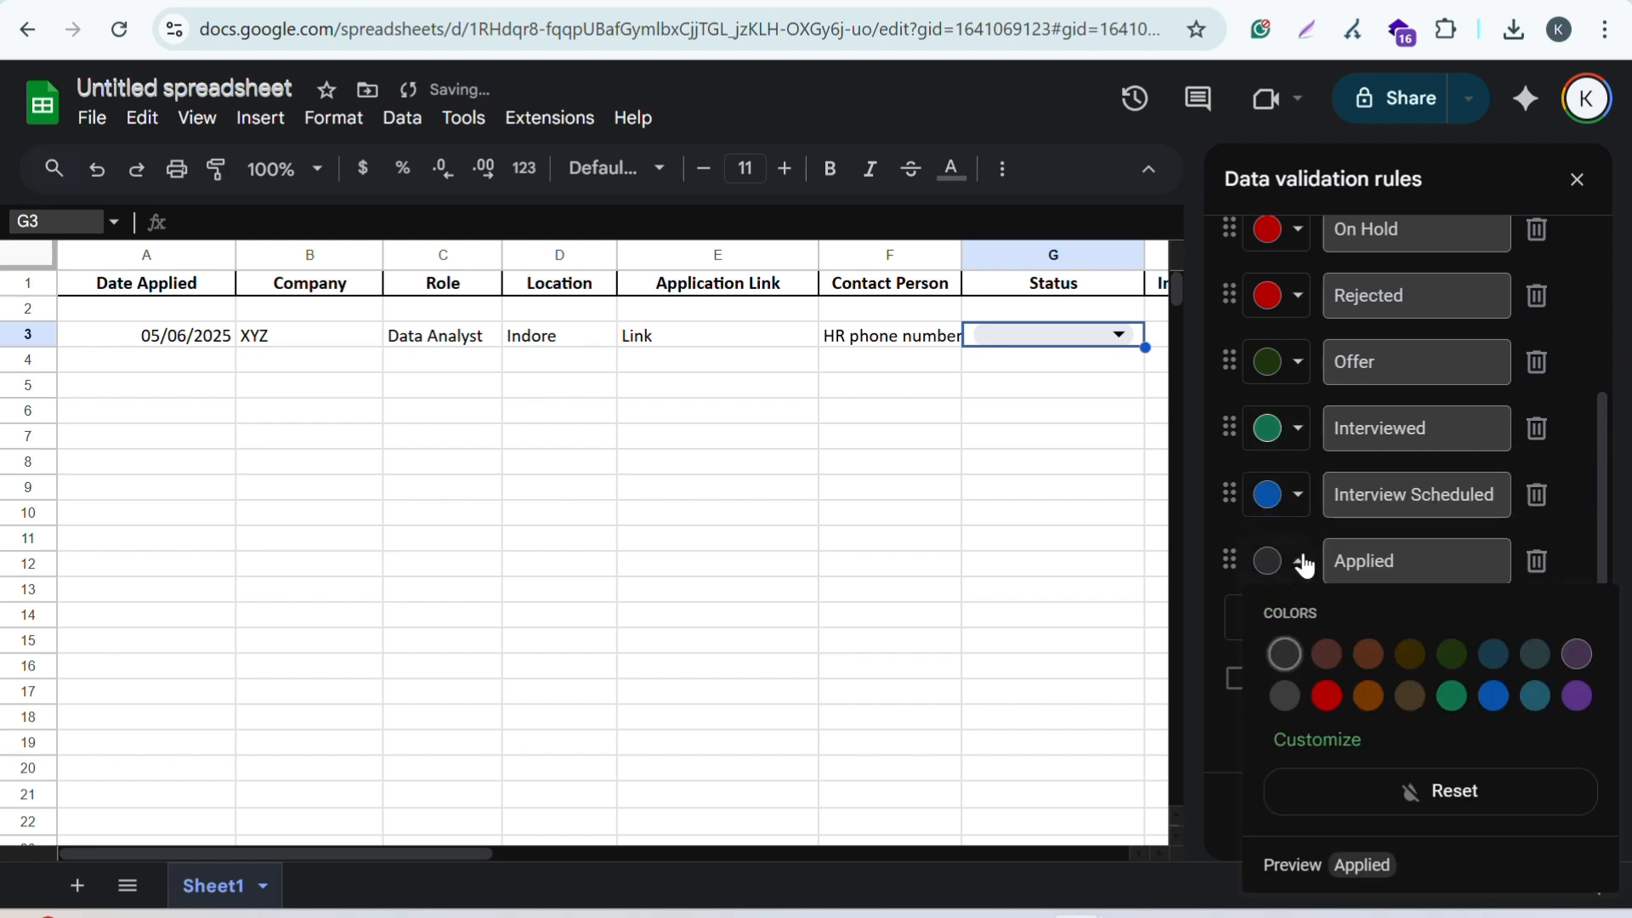
{"action": "left_click", "coordinate": [1577, 695]}
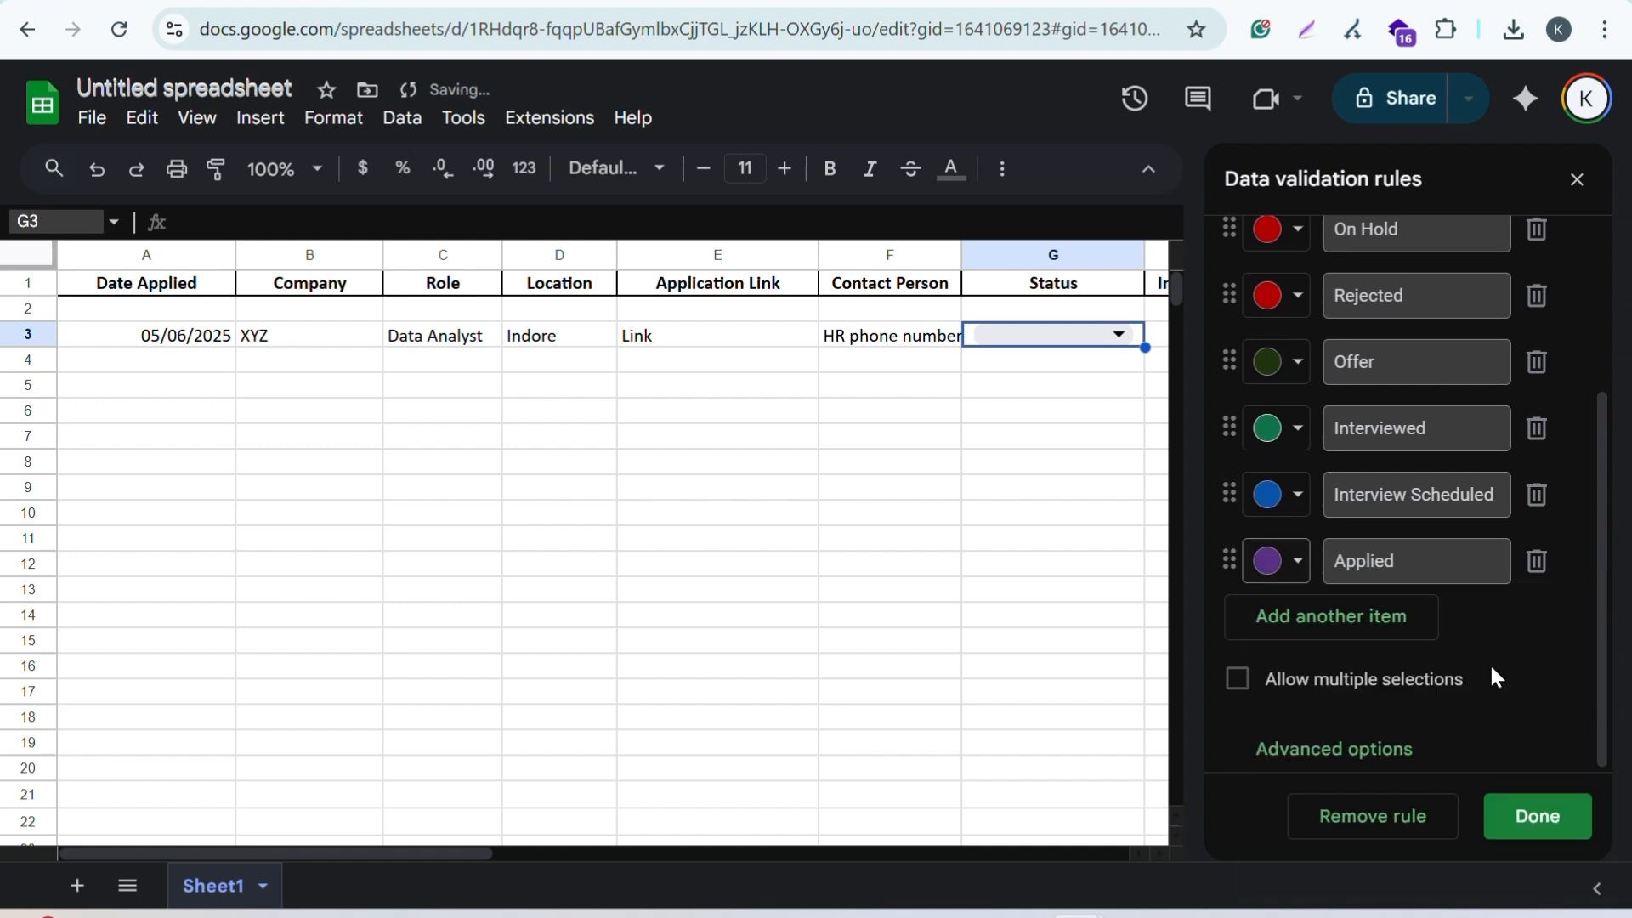
{"action": "left_click", "coordinate": [1528, 823]}
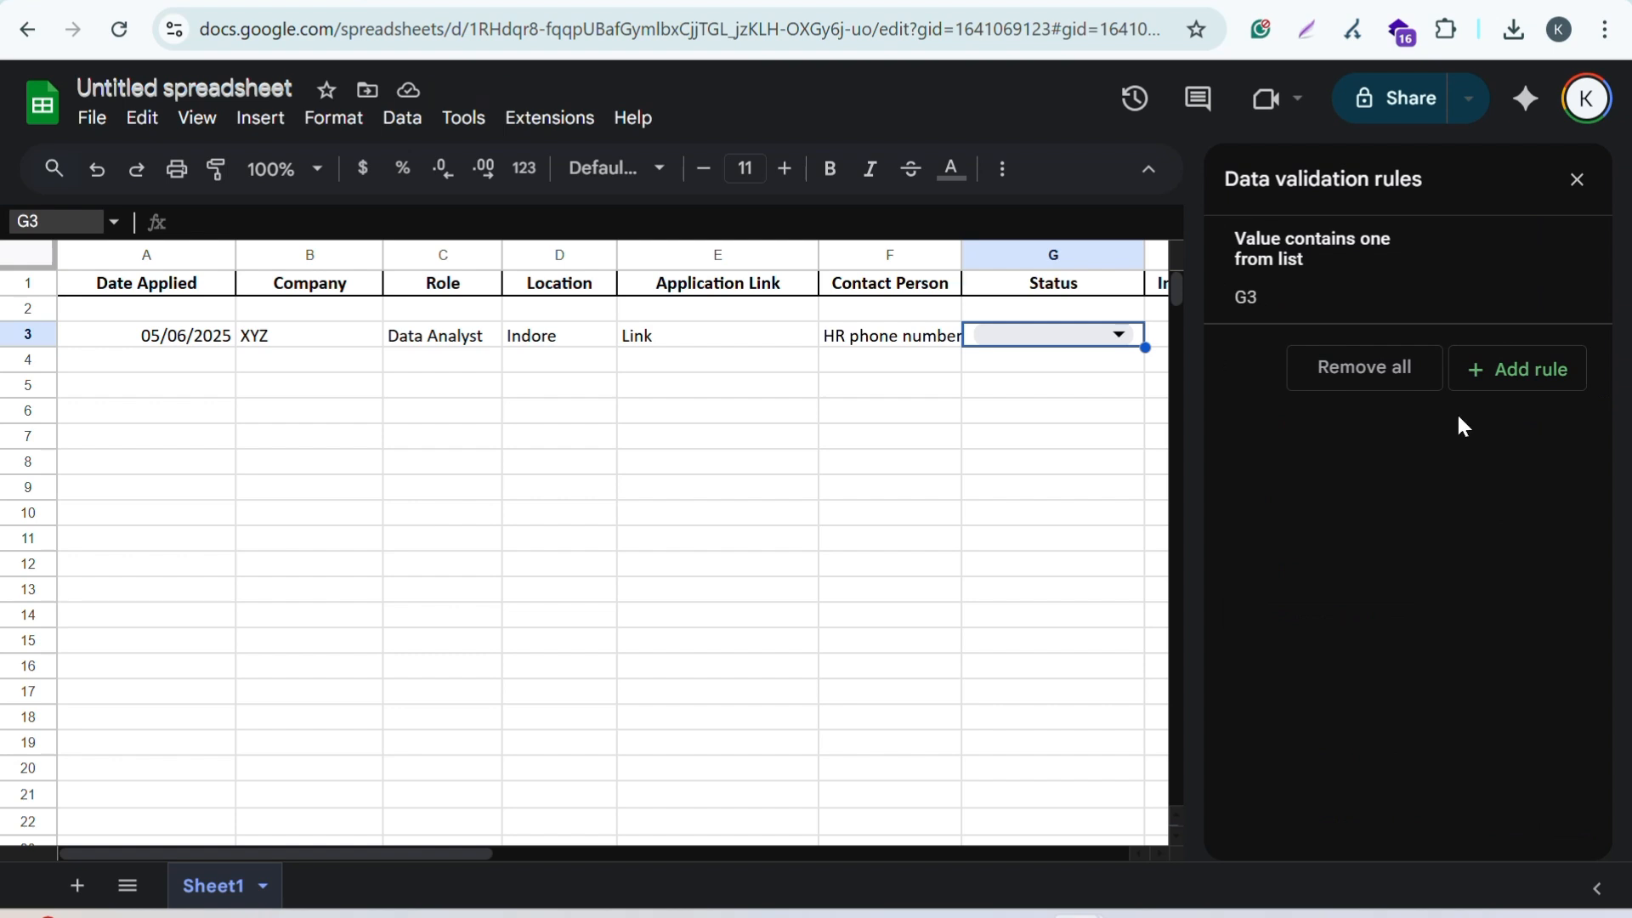
Step: Close the rules panel and set G3's status to Interview Scheduled, replacing an initial Offer choice
{"action": "left_click", "coordinate": [1579, 182]}
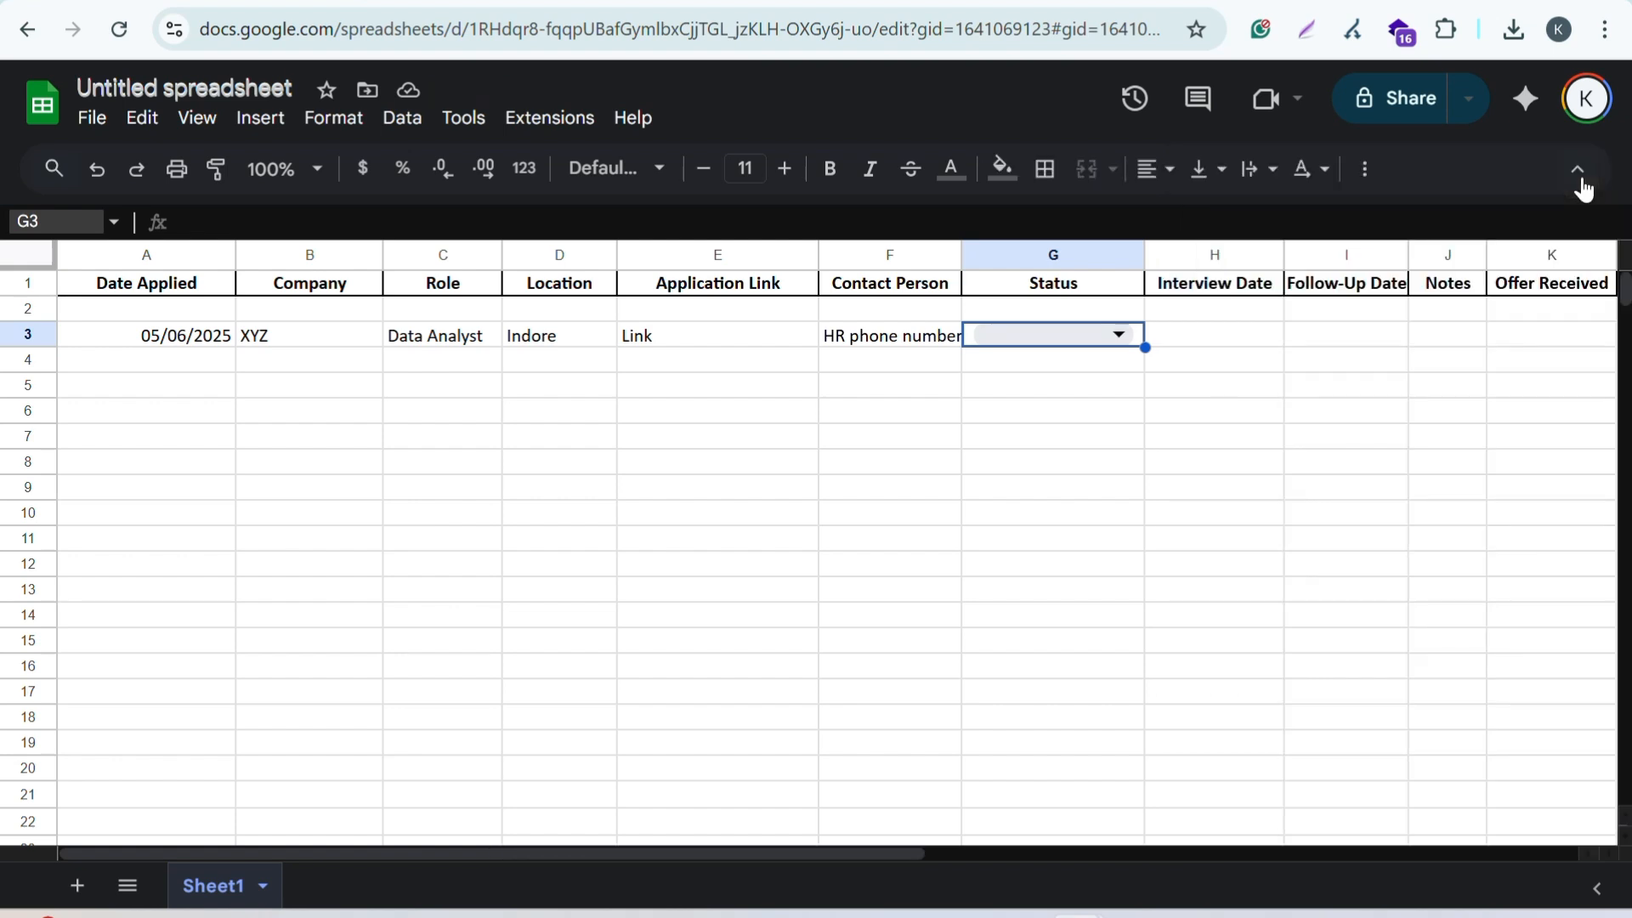
{"action": "left_click", "coordinate": [1120, 337]}
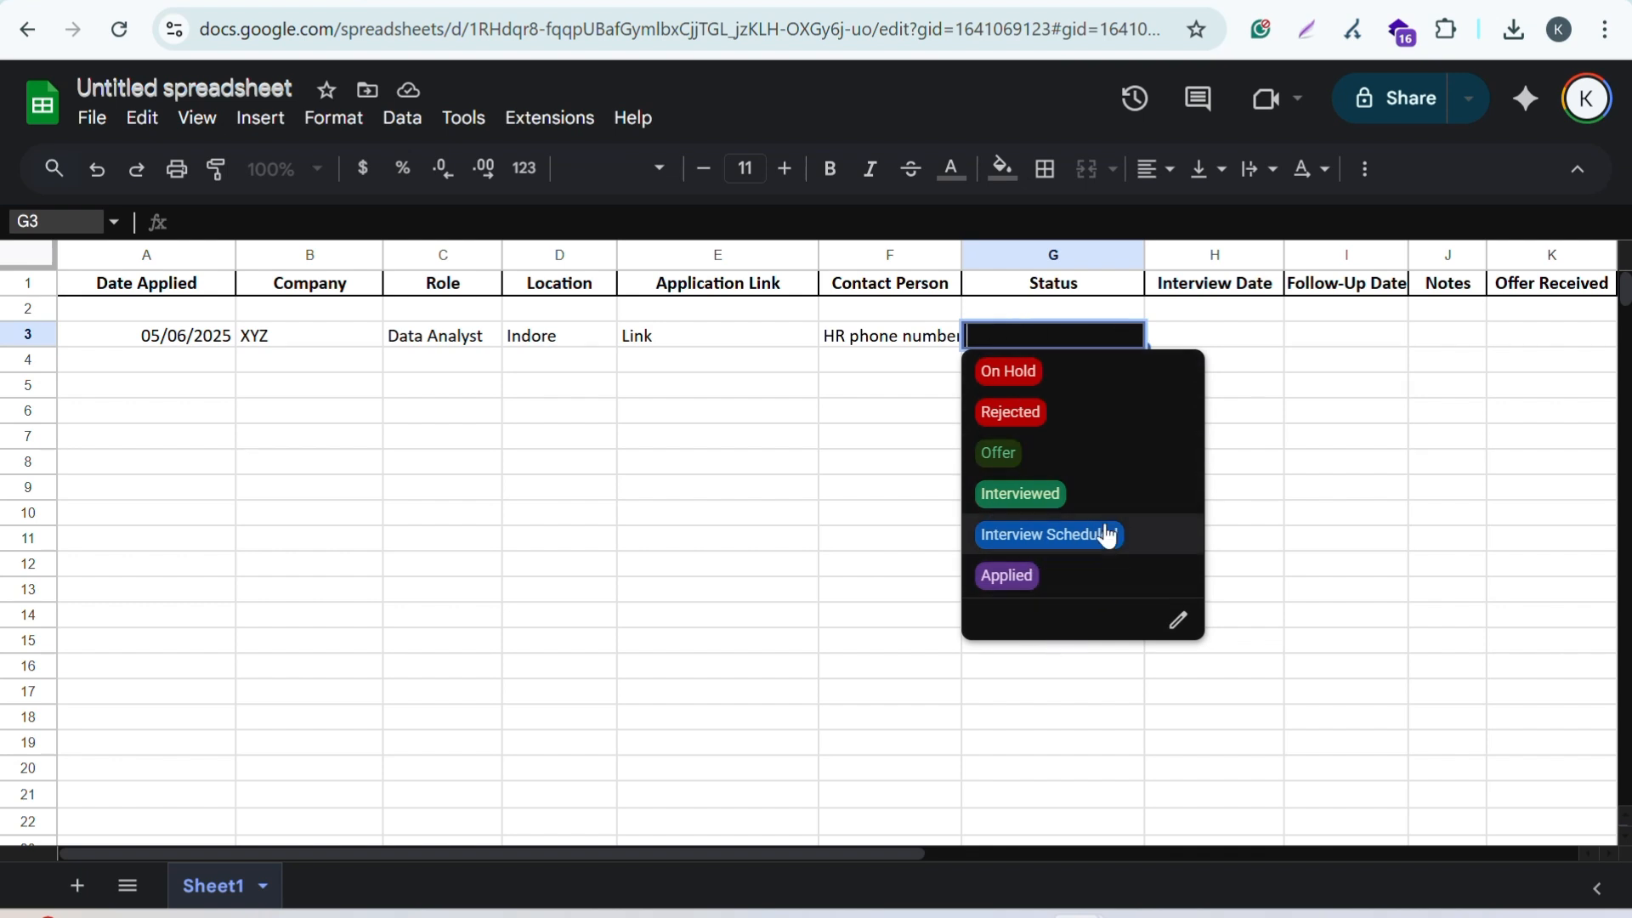
{"action": "left_click", "coordinate": [1009, 463]}
{"action": "left_click", "coordinate": [1086, 442]}
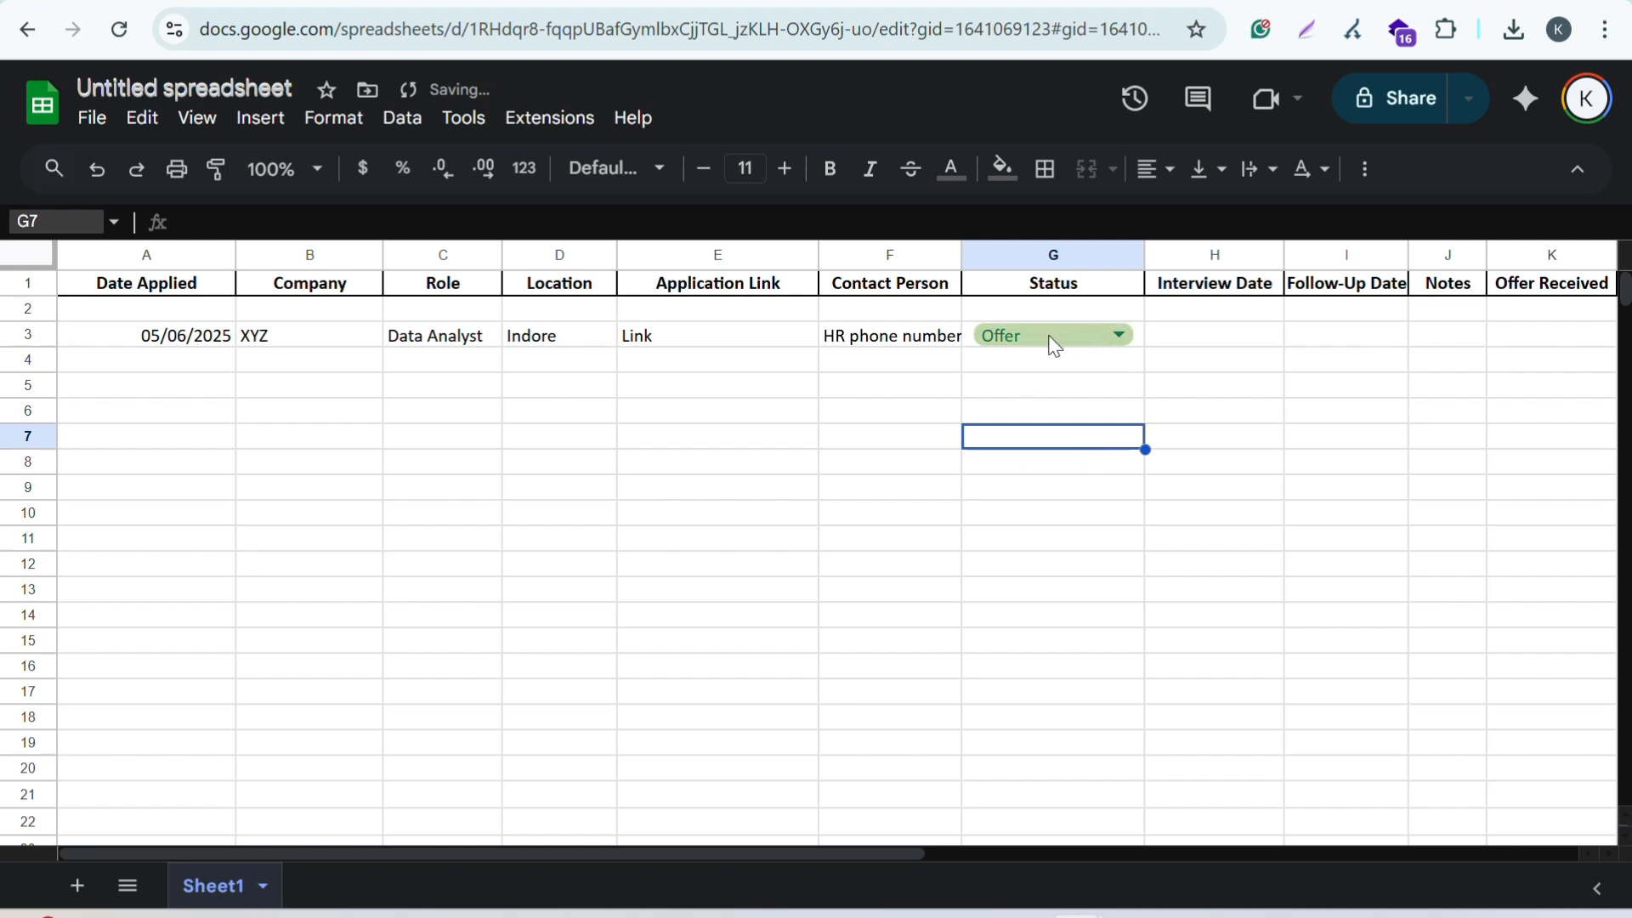
{"action": "left_click", "coordinate": [1182, 348]}
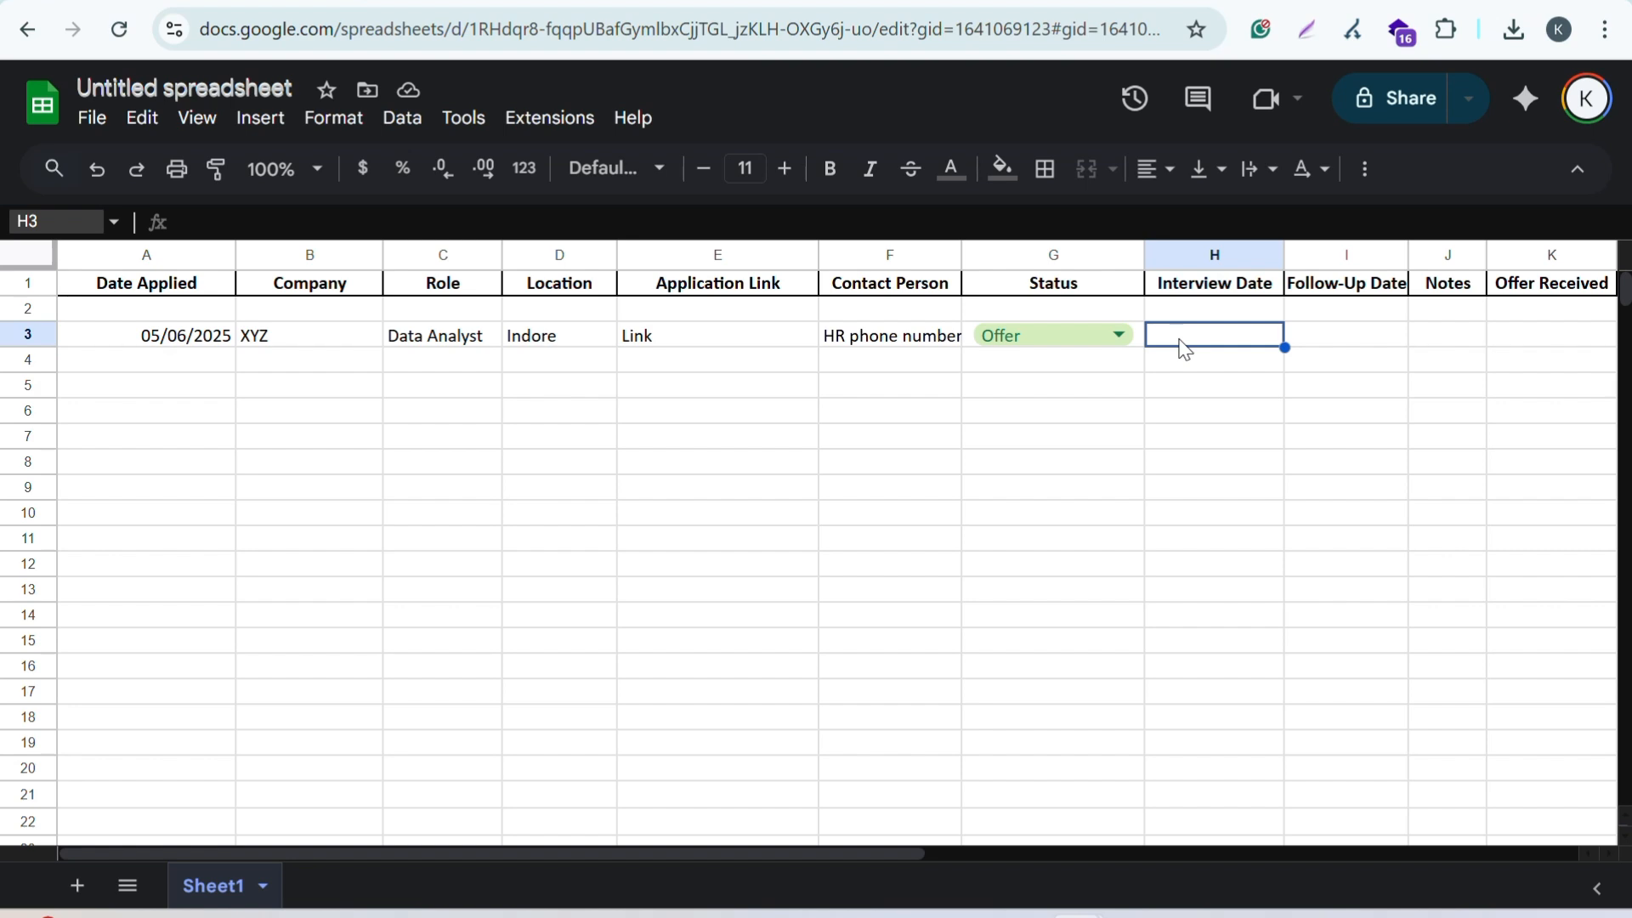
{"action": "left_click", "coordinate": [1119, 336]}
{"action": "left_click", "coordinate": [1072, 535]}
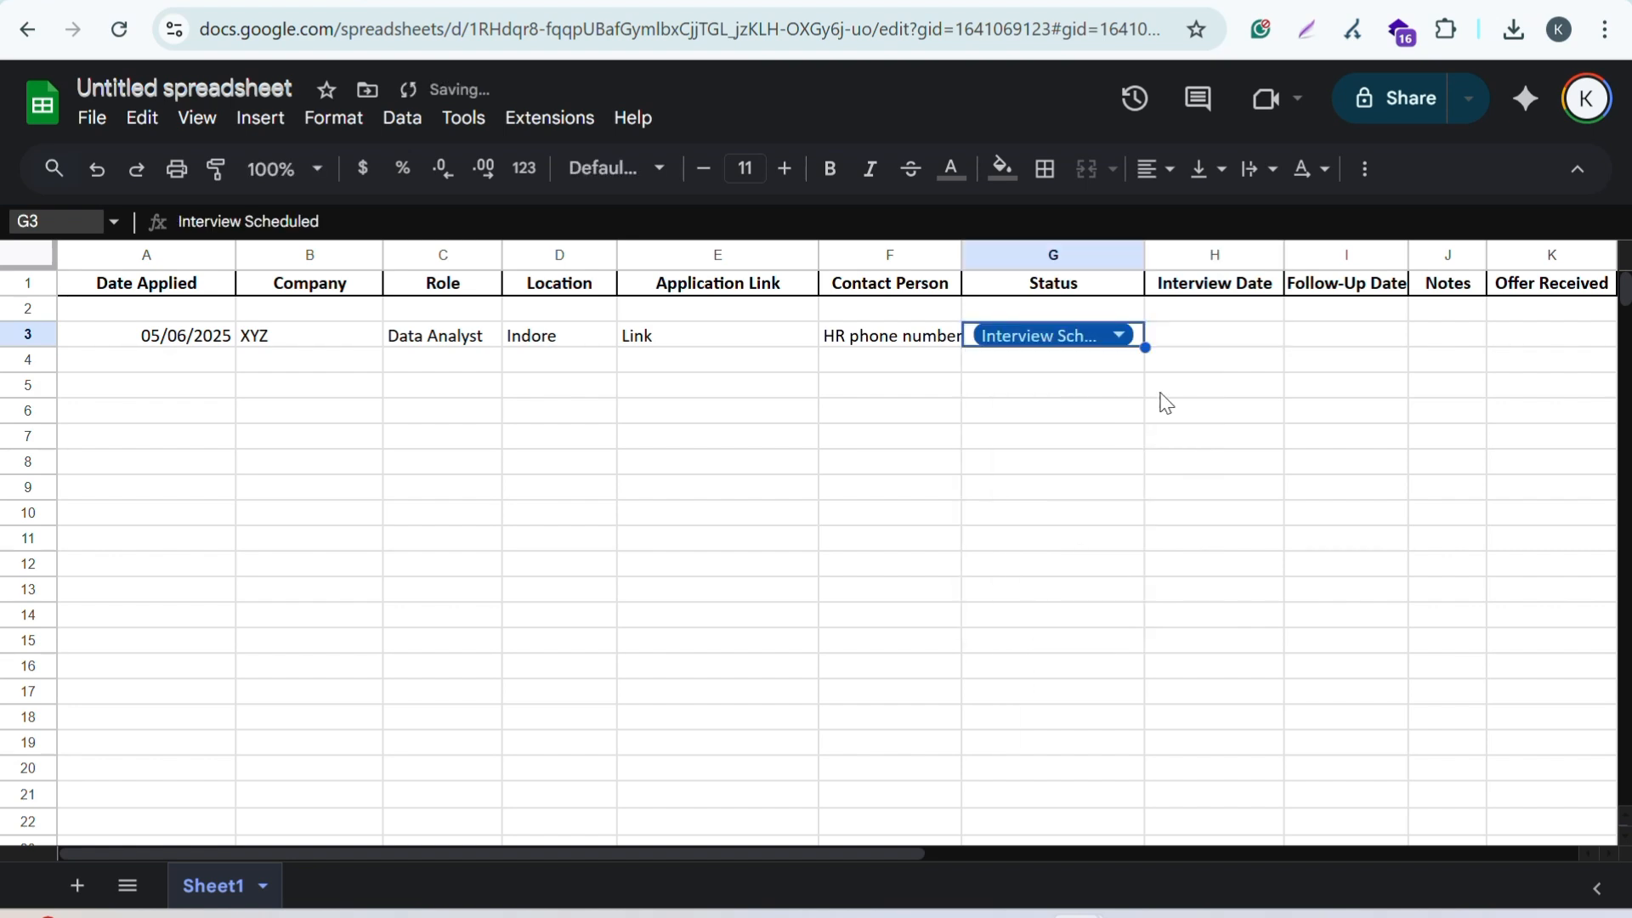
{"action": "left_click", "coordinate": [1200, 340]}
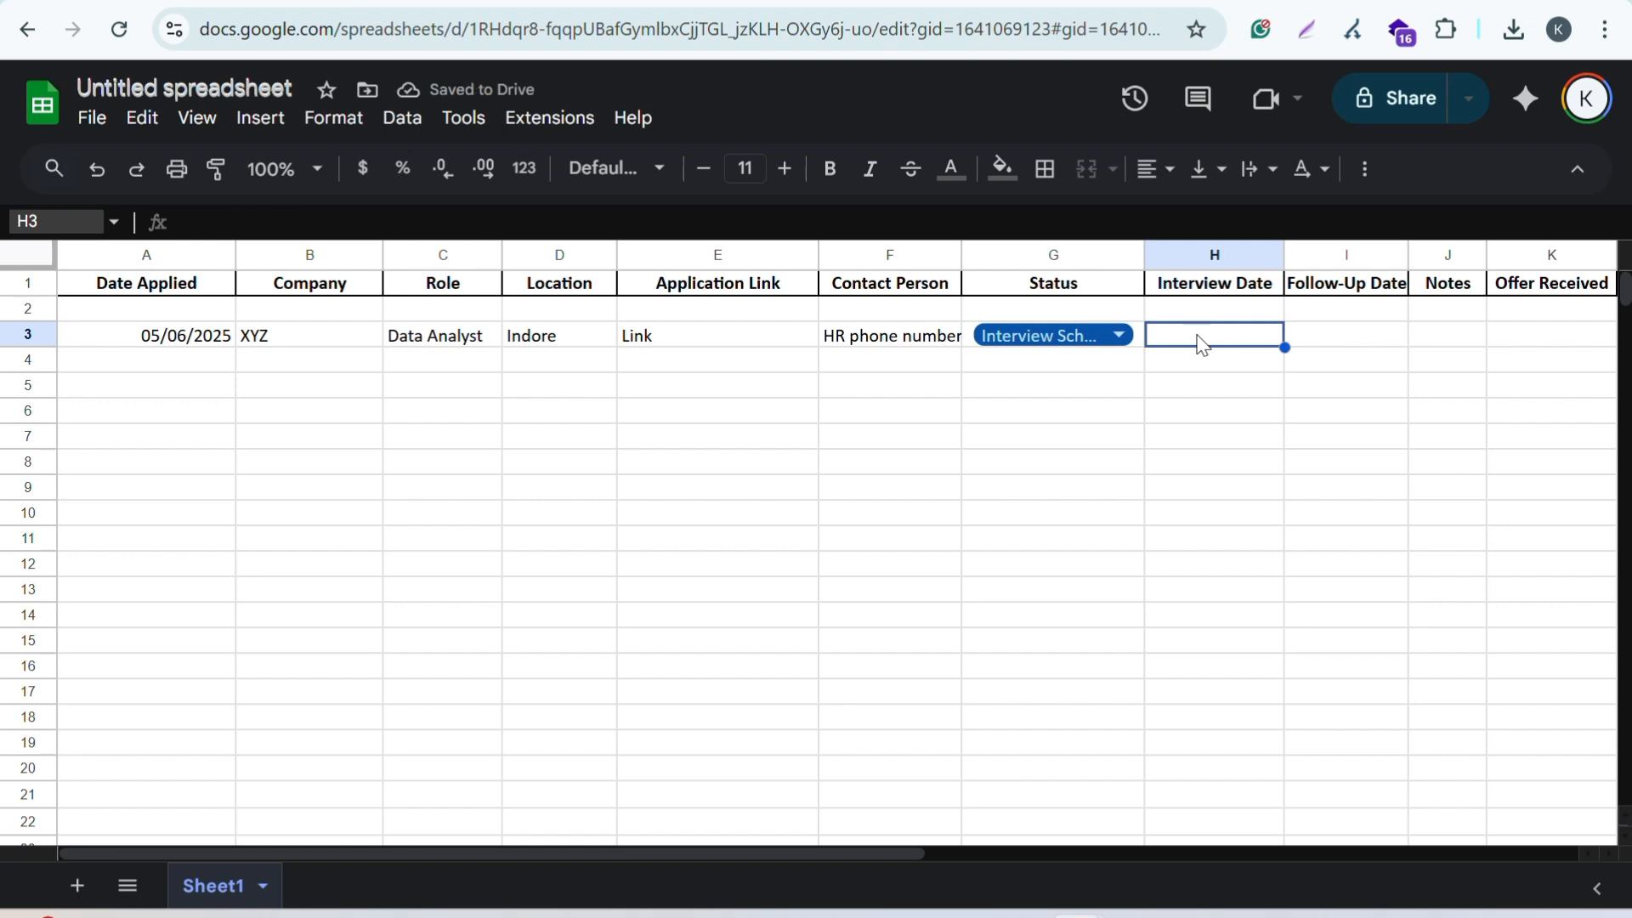
Step: Enter 12/06/2025 as the Interview Date in H3 and NA as the Follow-Up Date in I3
{"action": "type", "text": "12/06/2025"}
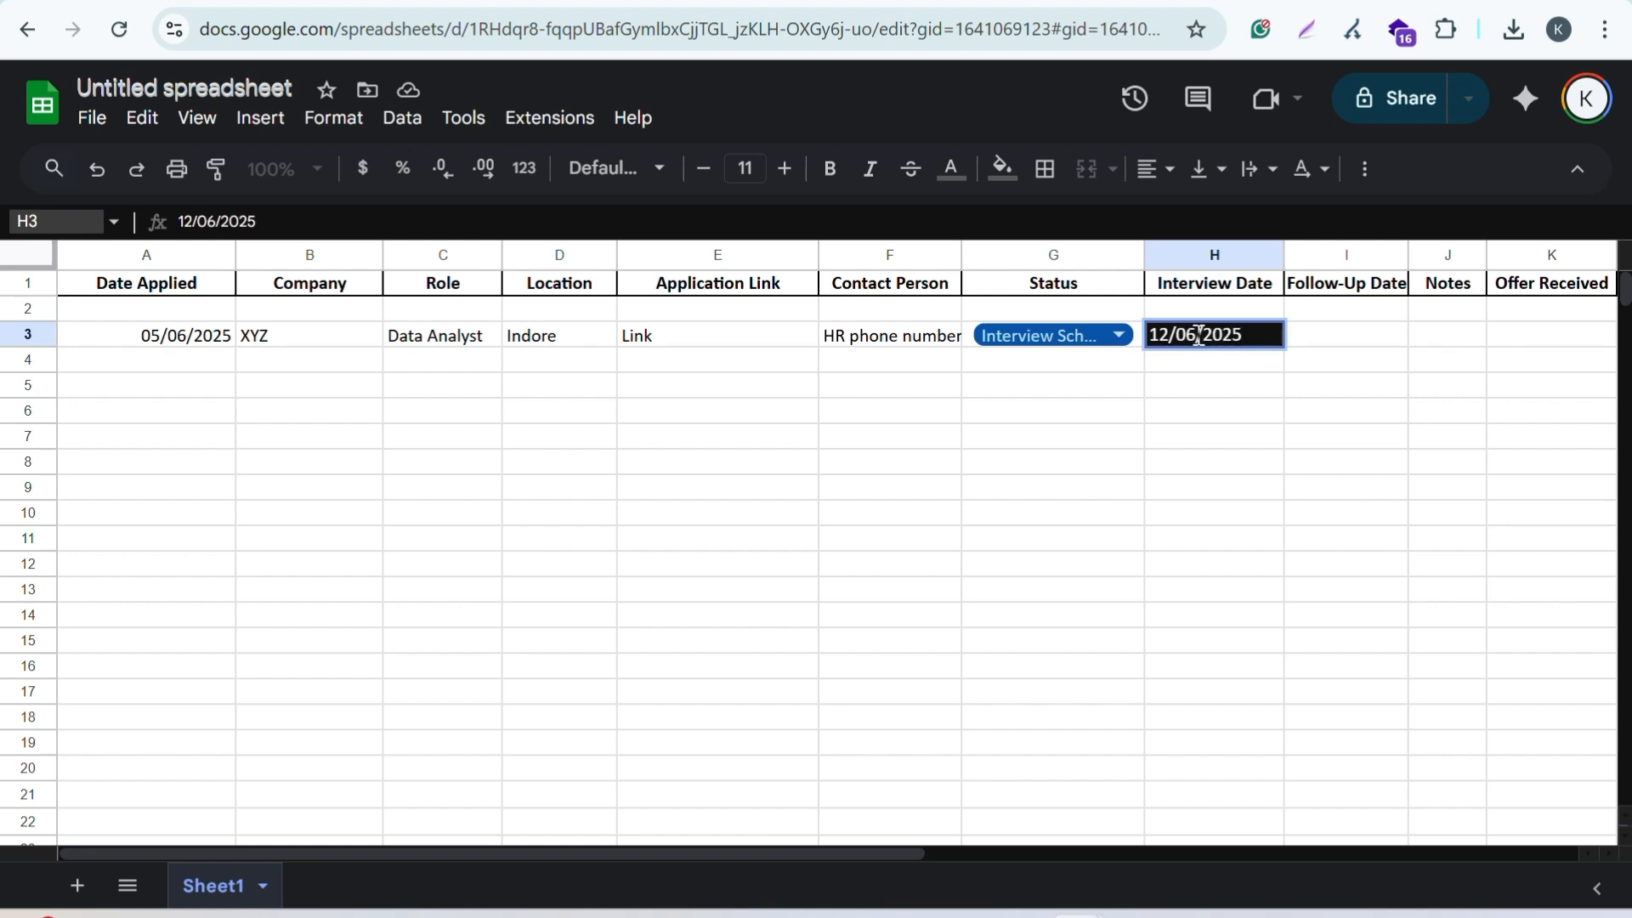
{"action": "left_click", "coordinate": [1335, 337]}
{"action": "scroll", "coordinate": [1335, 340], "scroll_direction": "right", "scroll_amount": 3}
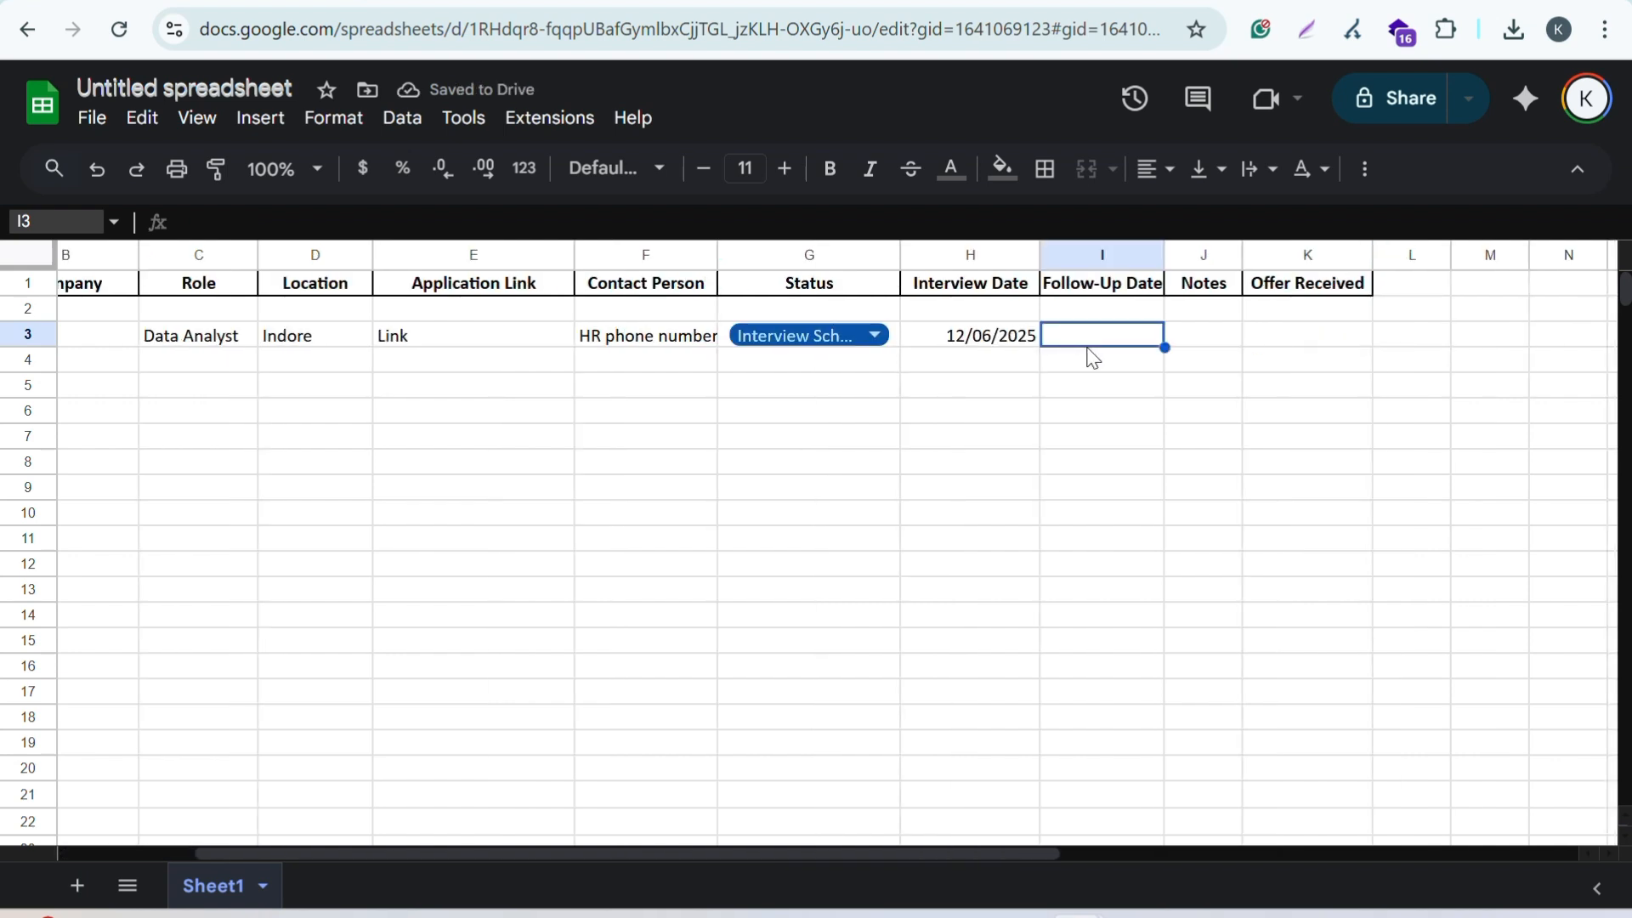
{"action": "type", "text": "NA"}
{"action": "left_click", "coordinate": [1137, 386]}
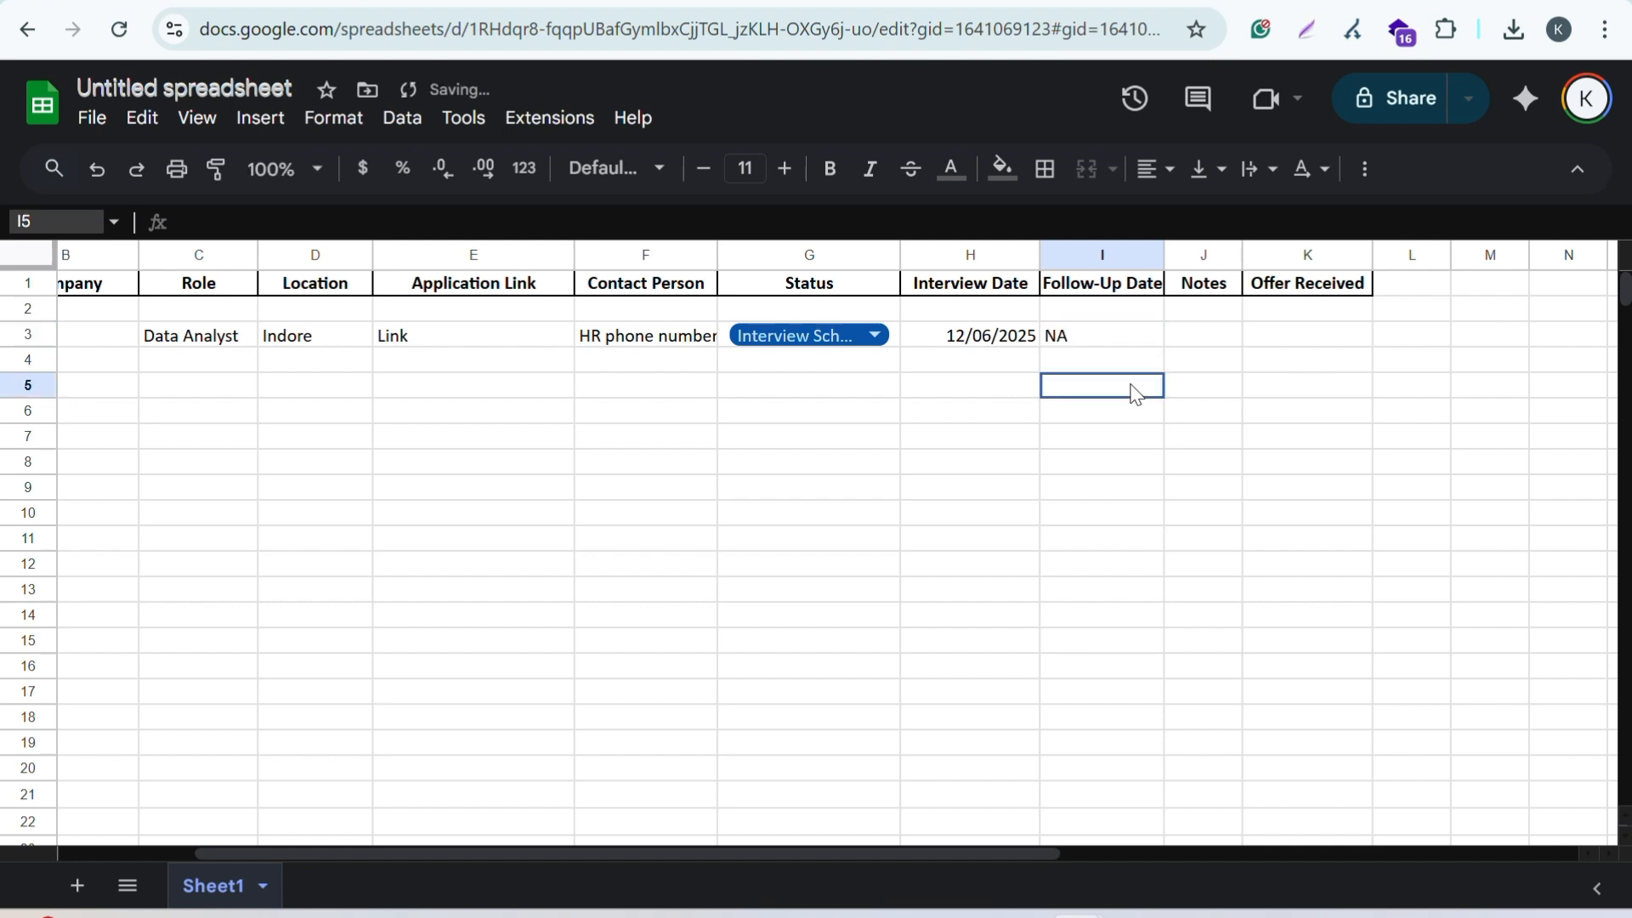
{"action": "left_click", "coordinate": [1011, 337]}
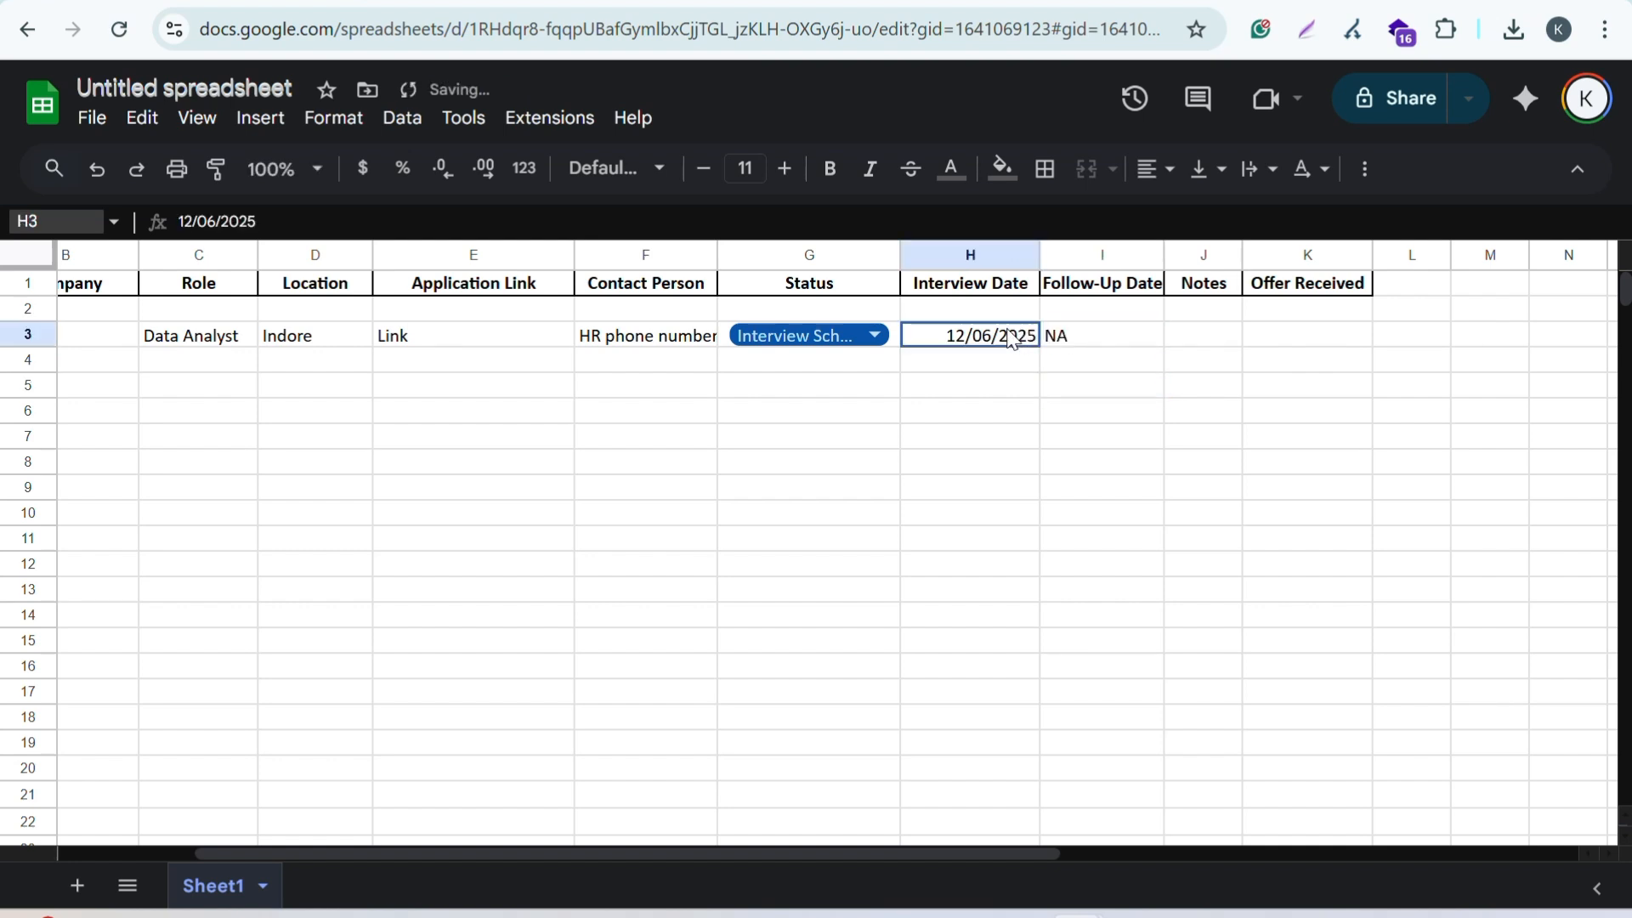
{"action": "left_click", "coordinate": [1210, 338]}
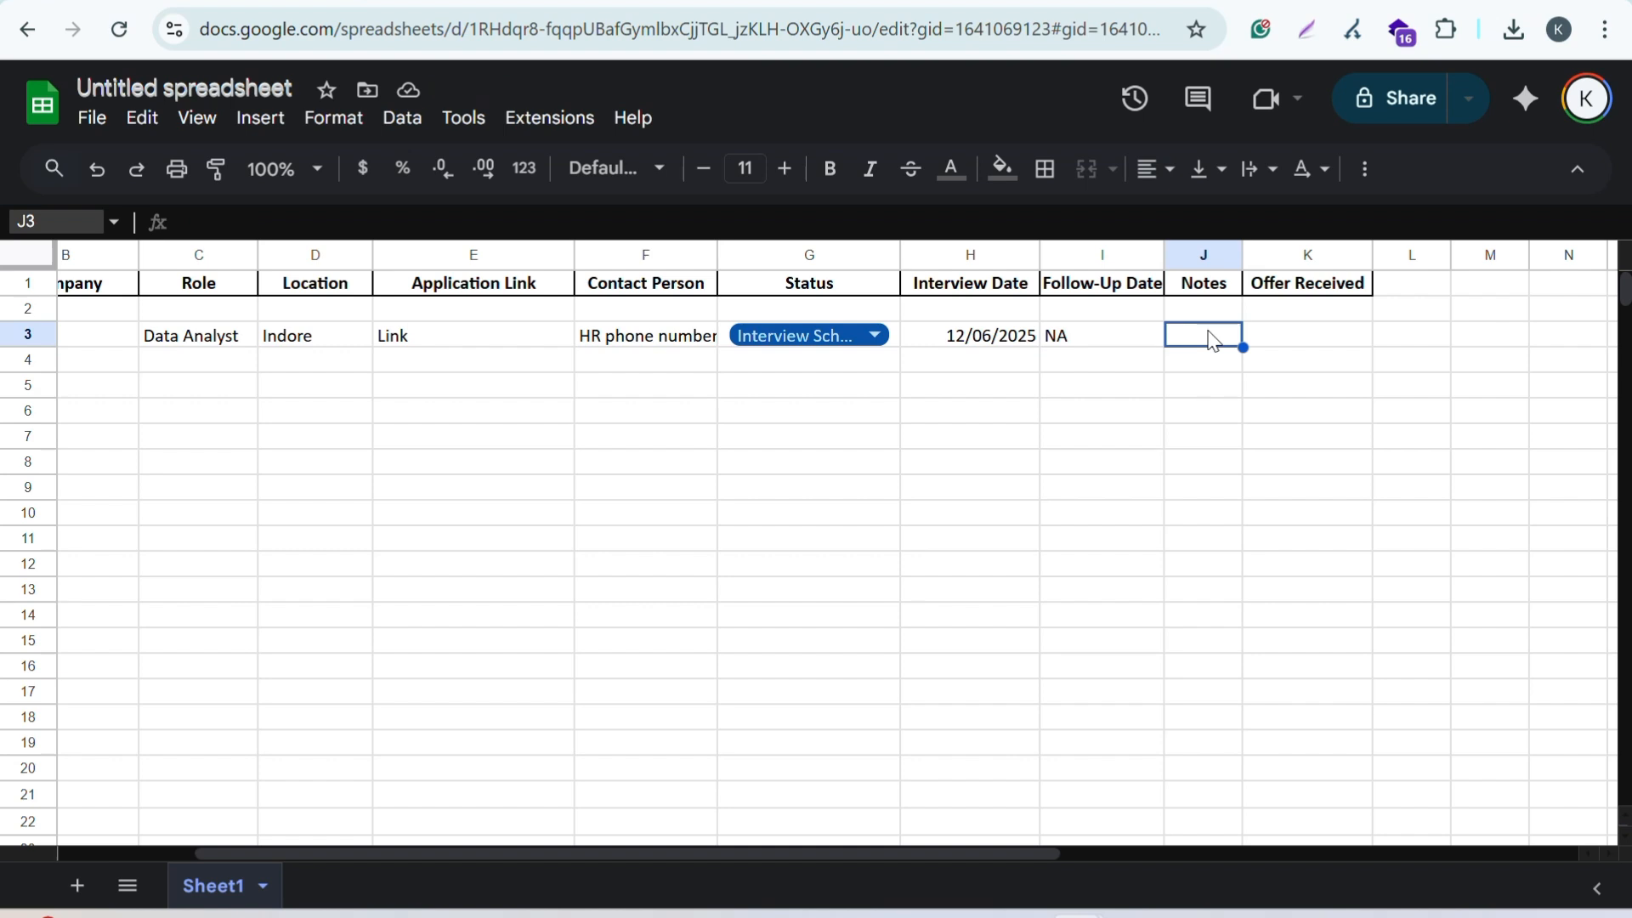
{"action": "left_click", "coordinate": [1290, 345]}
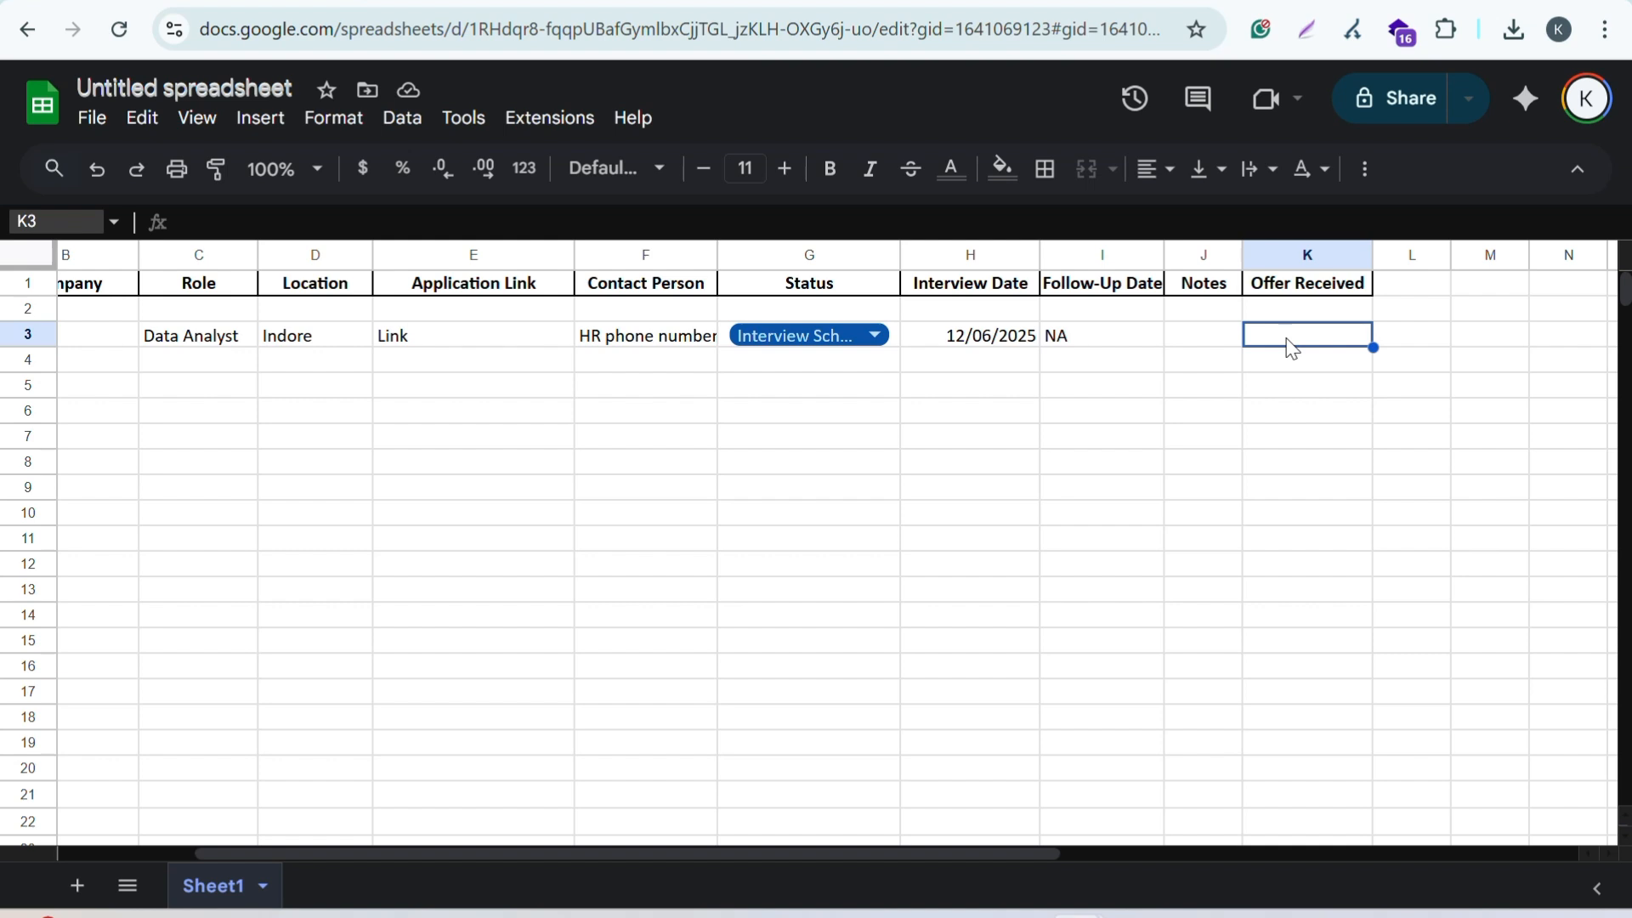
Step: Add a new validation rule for K3 with dropdown options Yes and No
{"action": "left_click", "coordinate": [402, 118]}
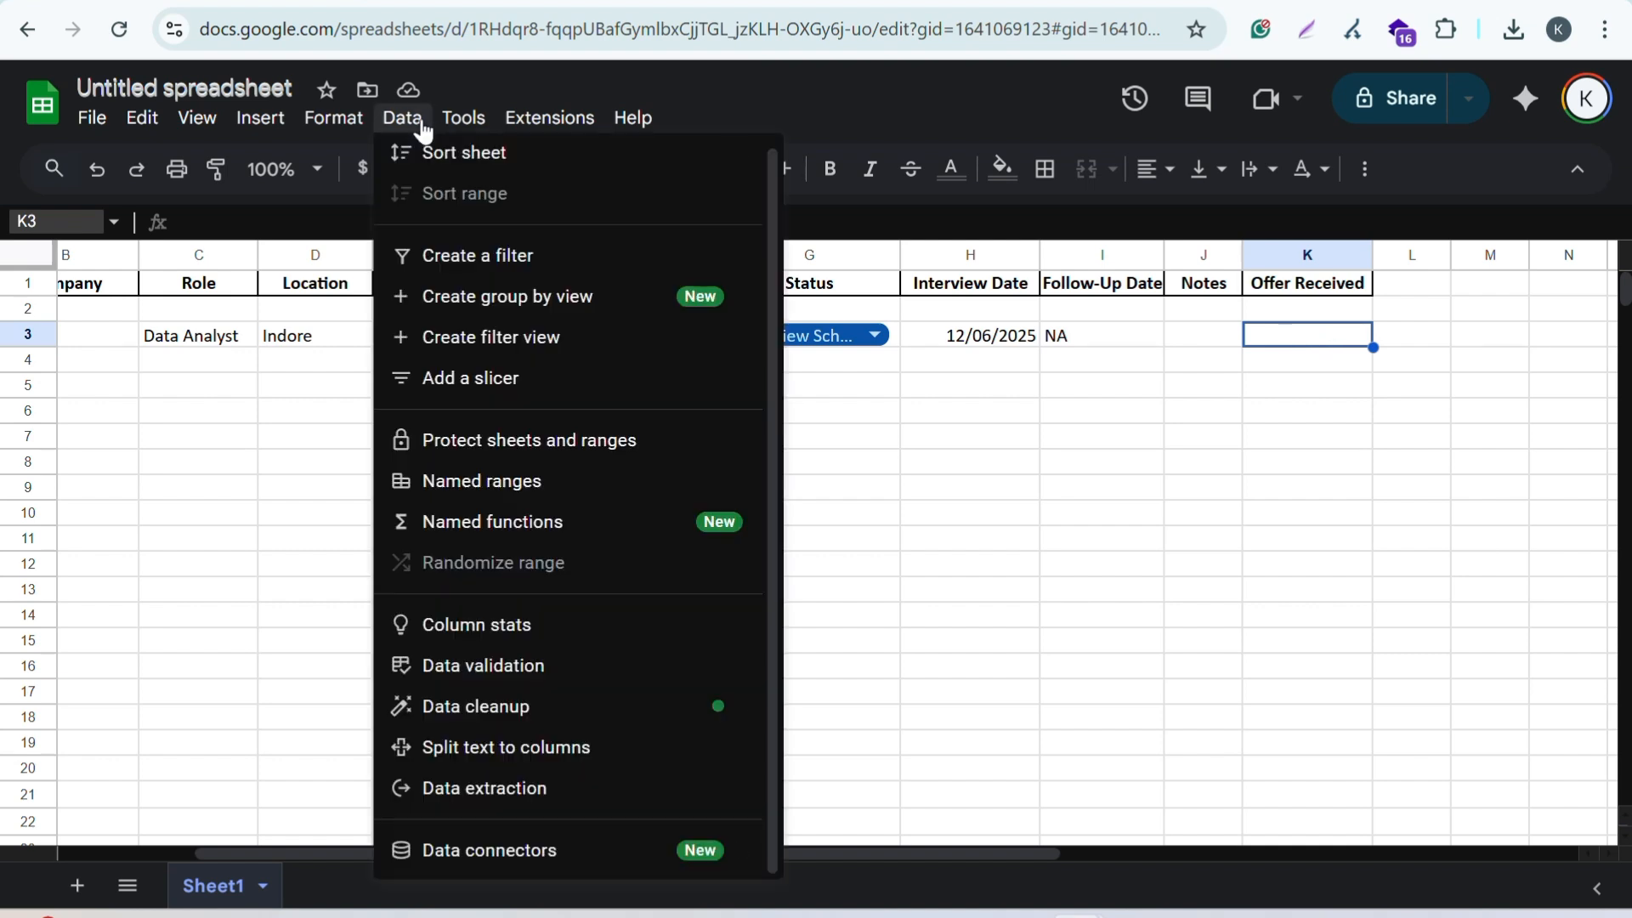
{"action": "left_click", "coordinate": [437, 665]}
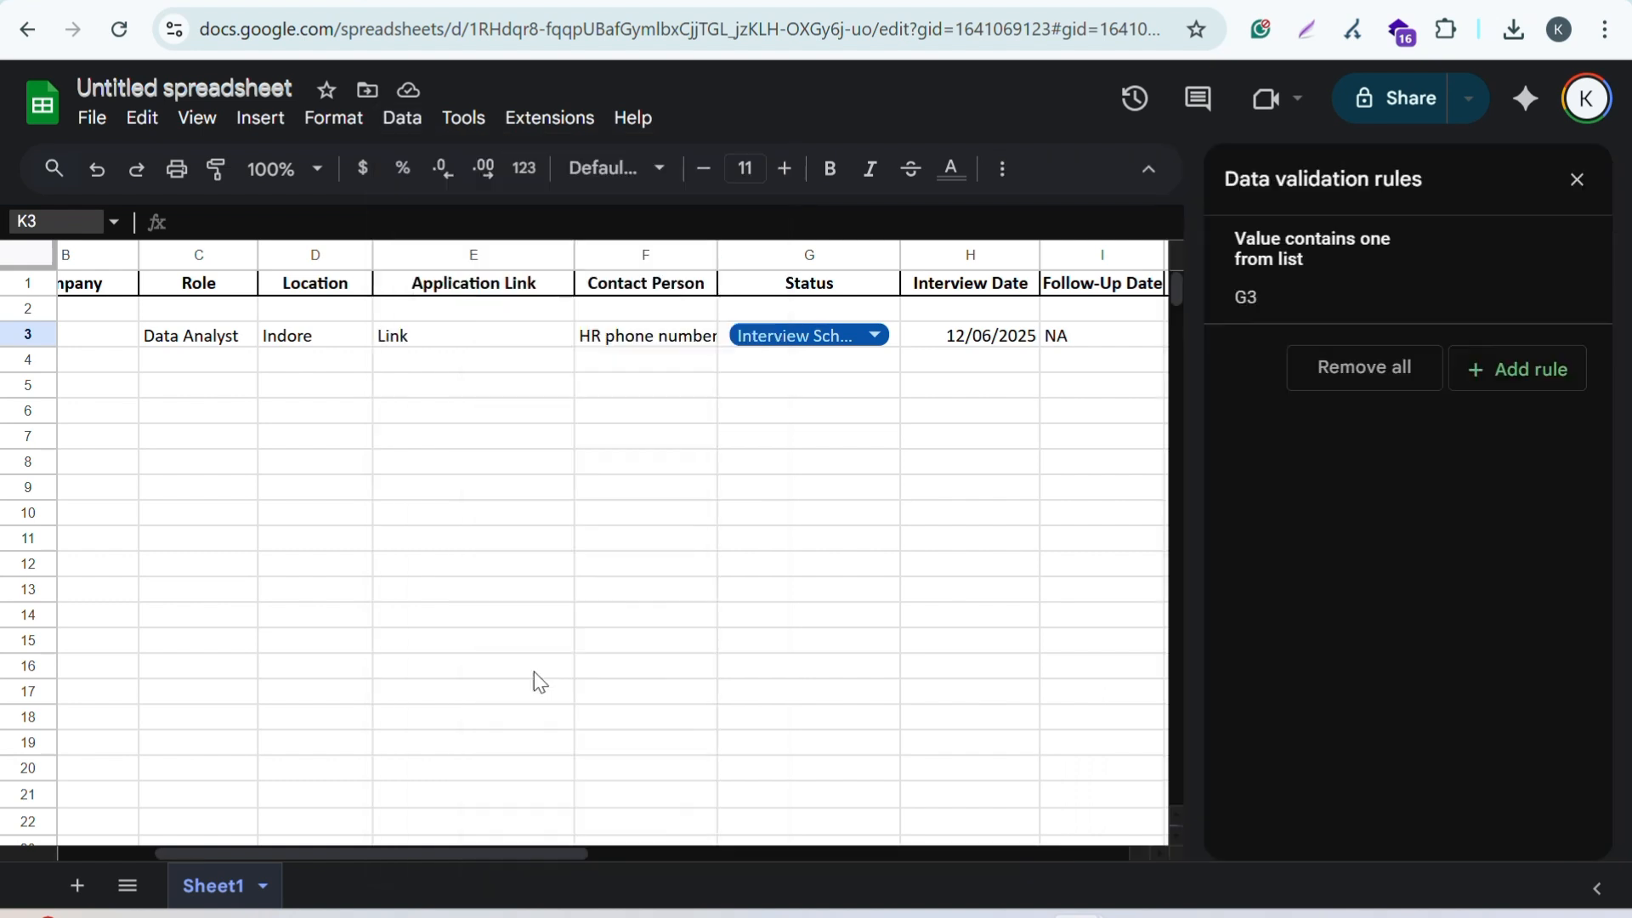
{"action": "left_click", "coordinate": [1503, 366]}
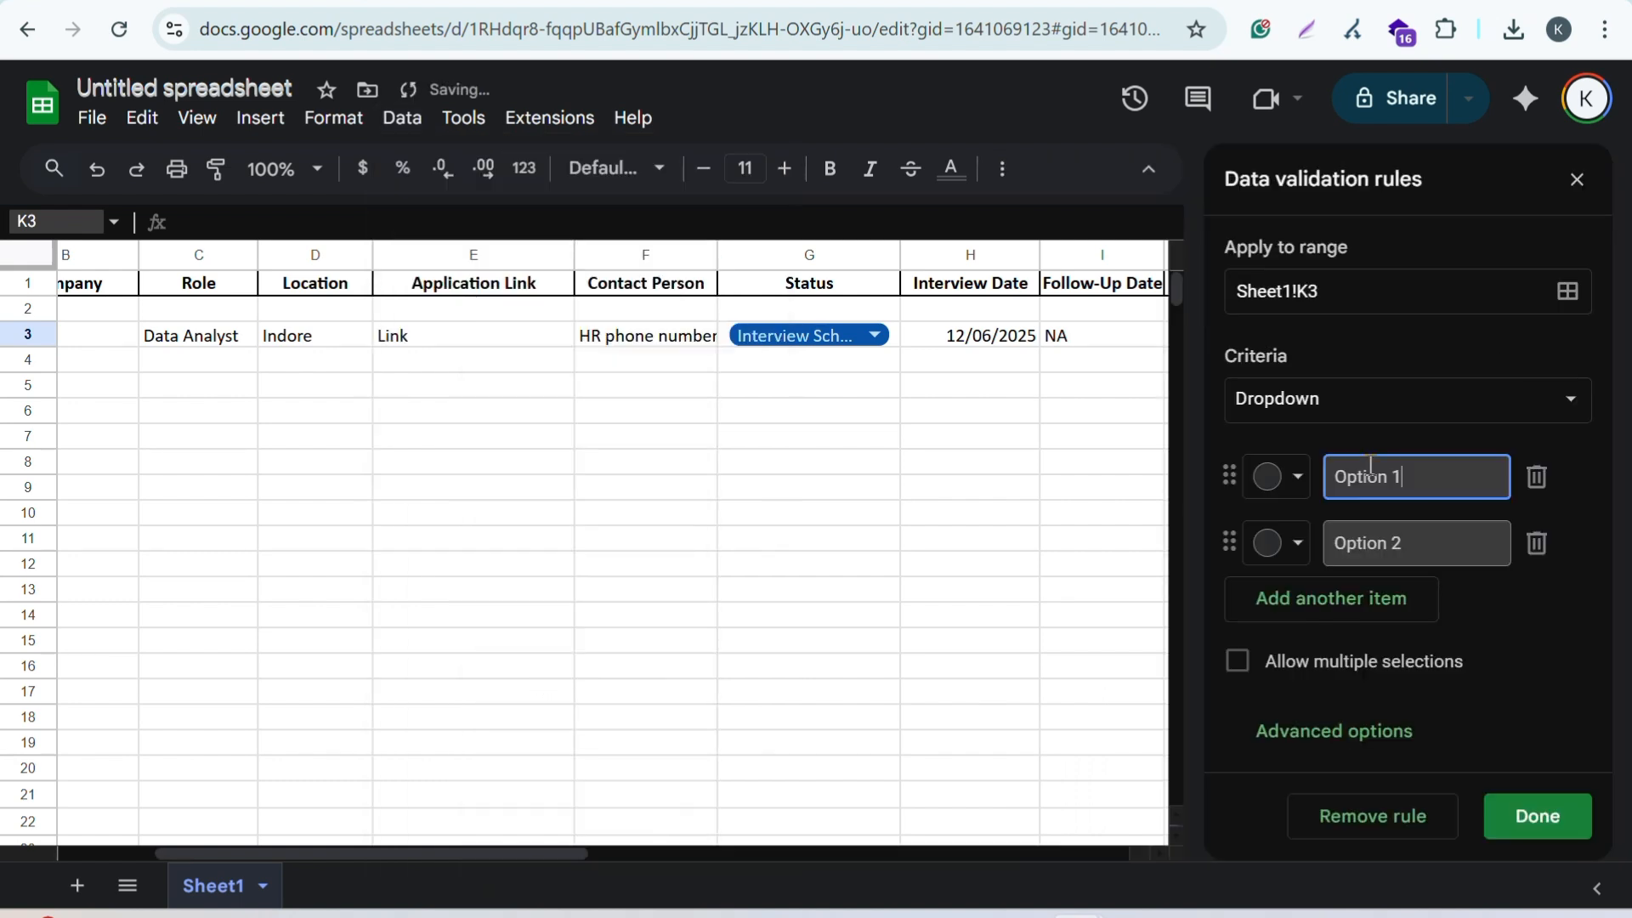
{"action": "left_click_drag", "start_coordinate": [1454, 473], "coordinate": [1305, 482]}
{"action": "type", "text": "Yes"}
{"action": "left_click_drag", "start_coordinate": [1445, 544], "coordinate": [1185, 581]}
{"action": "type", "text": "No"}
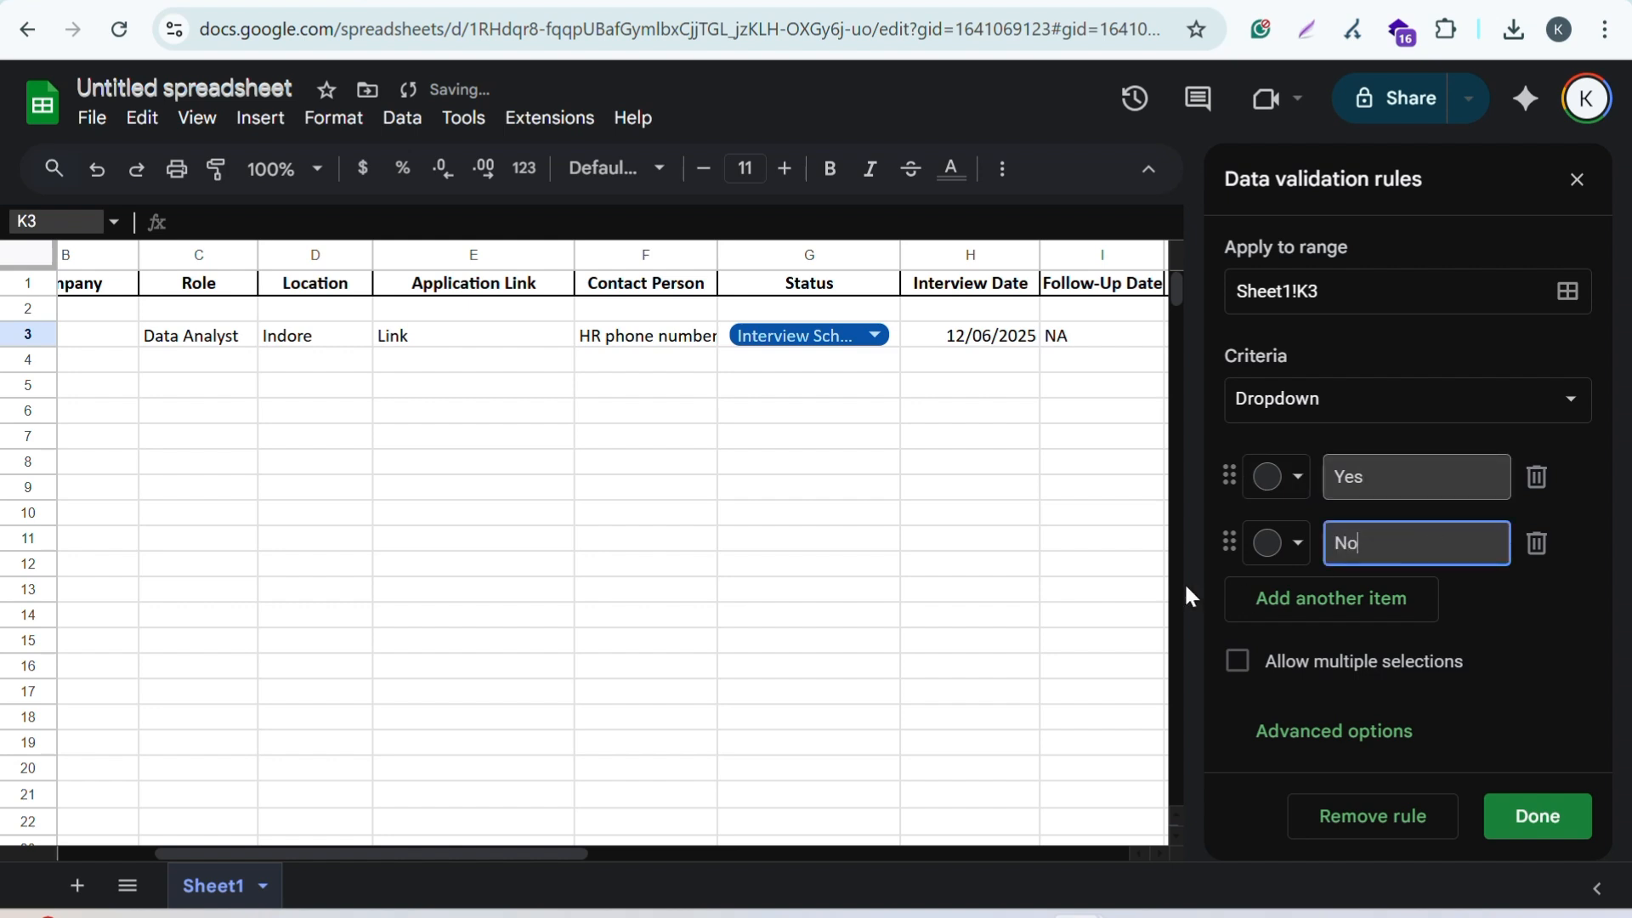
Step: Colour Yes dark green and No red, and save the rule
{"action": "left_click", "coordinate": [1298, 476]}
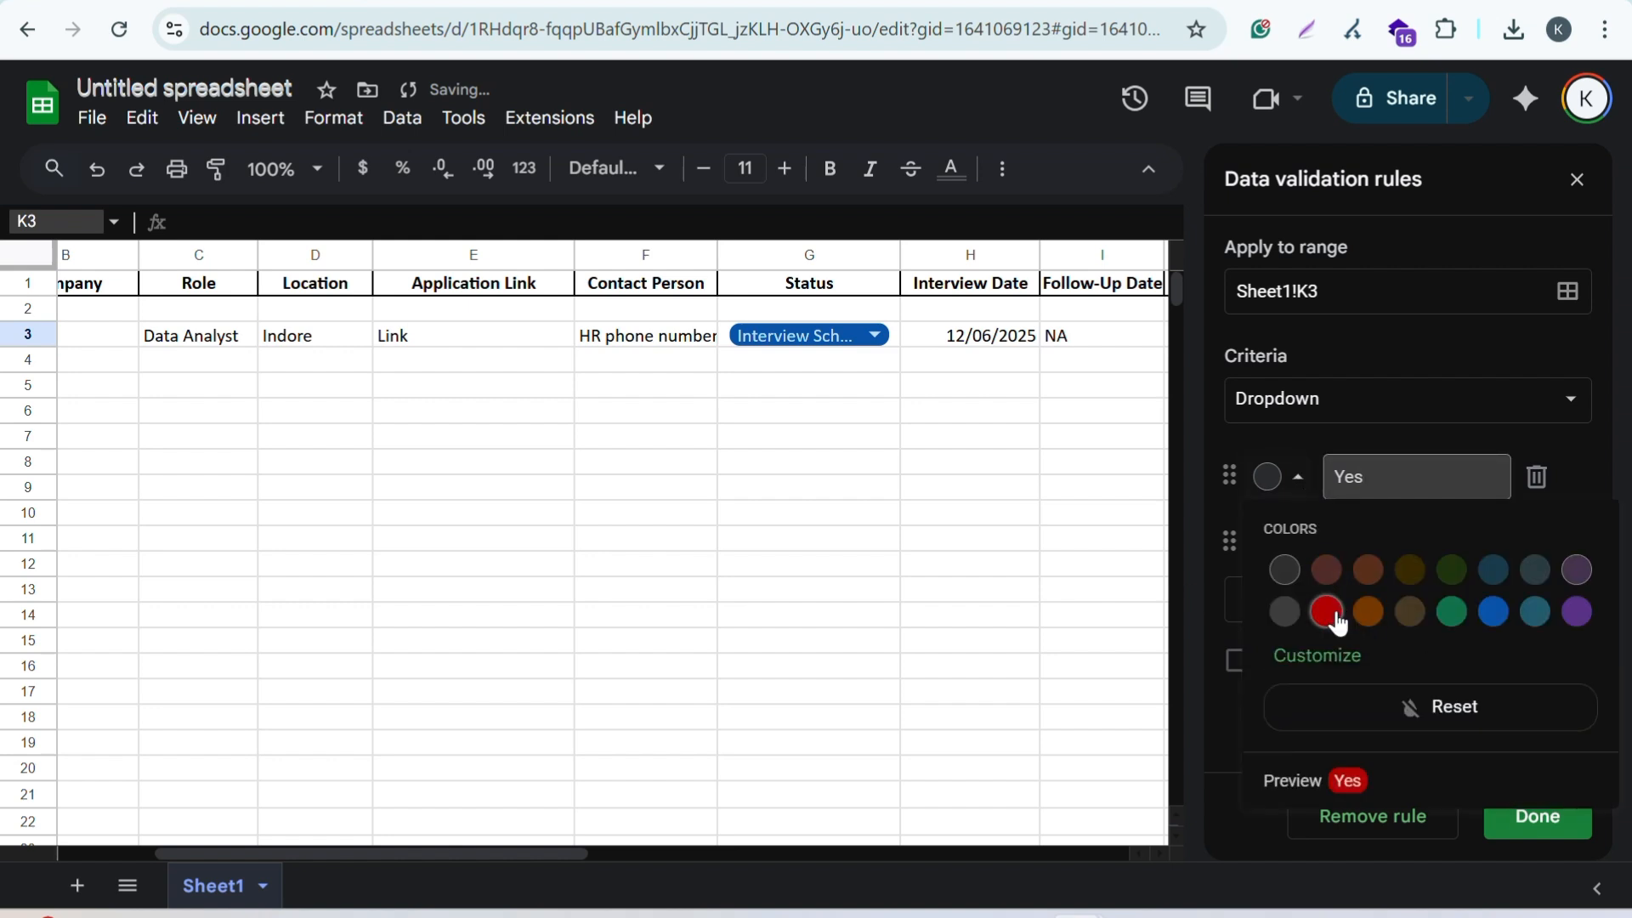
{"action": "left_click", "coordinate": [1452, 569]}
{"action": "left_click", "coordinate": [1298, 543]}
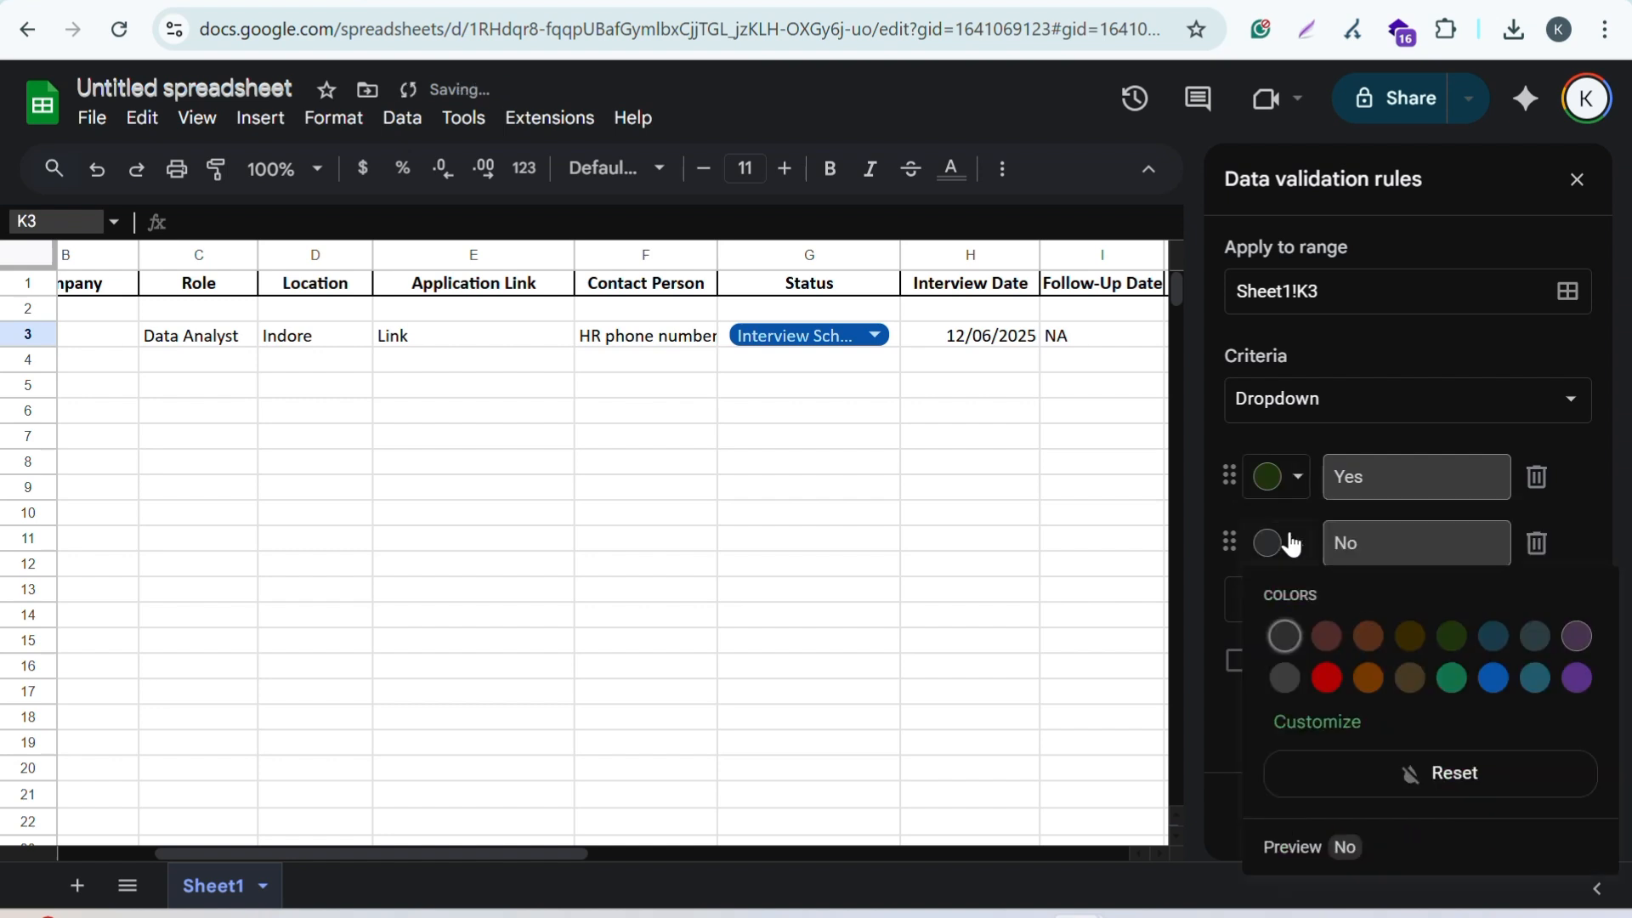
{"action": "left_click", "coordinate": [1329, 680]}
{"action": "left_click", "coordinate": [1528, 826]}
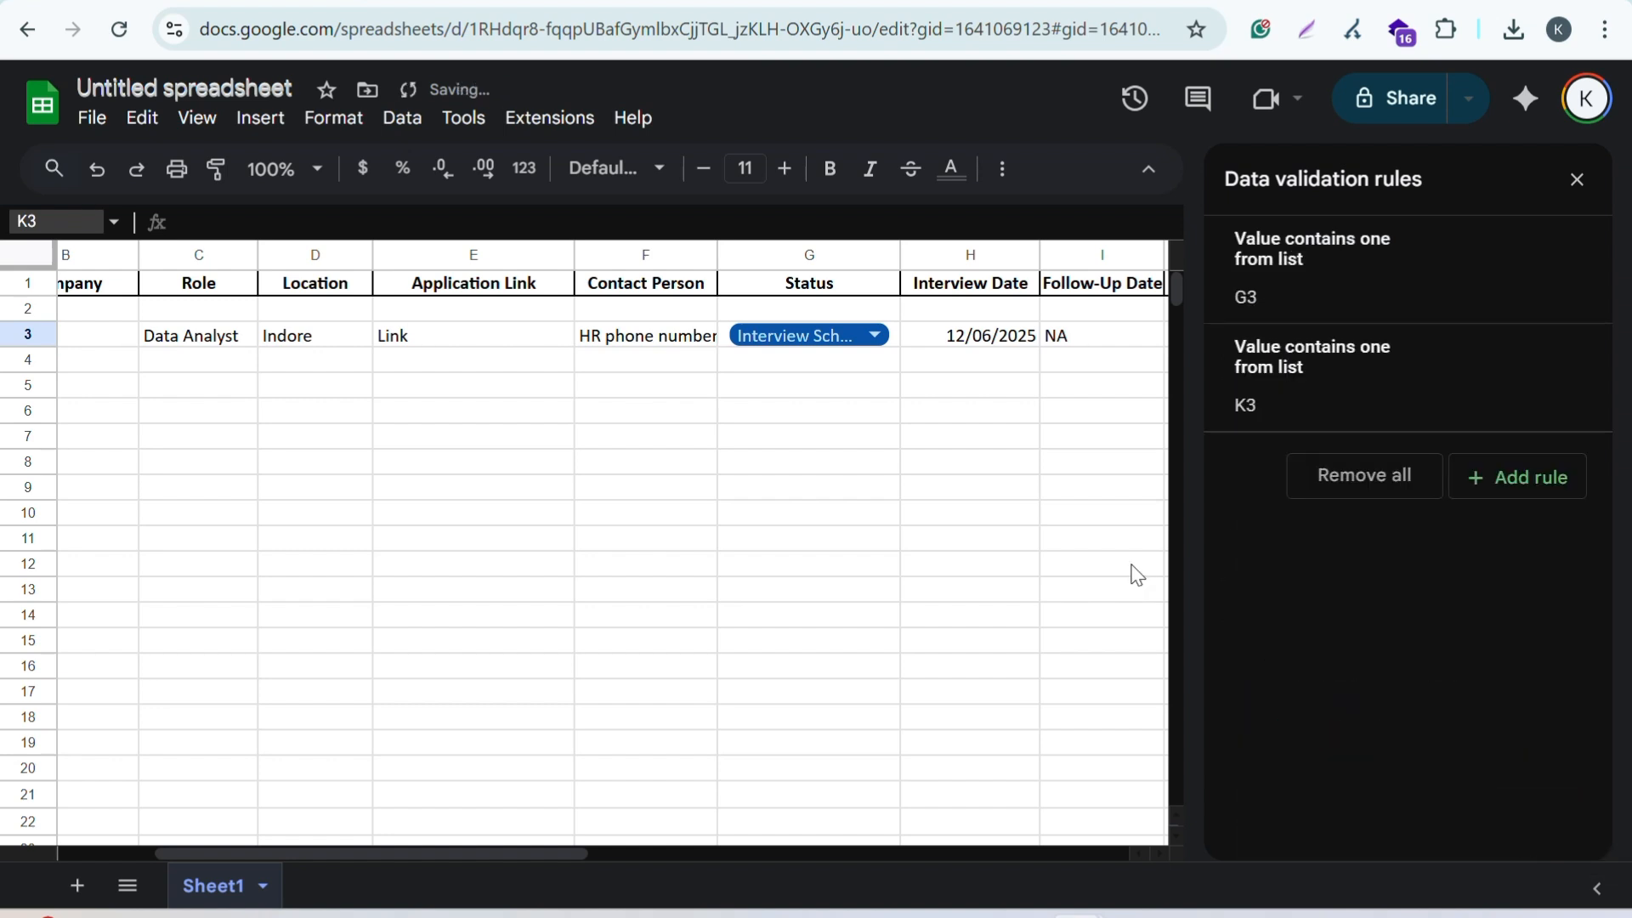
Step: Close the rules panel, choose No in the K3 dropdown, and scroll back left to column A
{"action": "left_click", "coordinate": [1571, 187]}
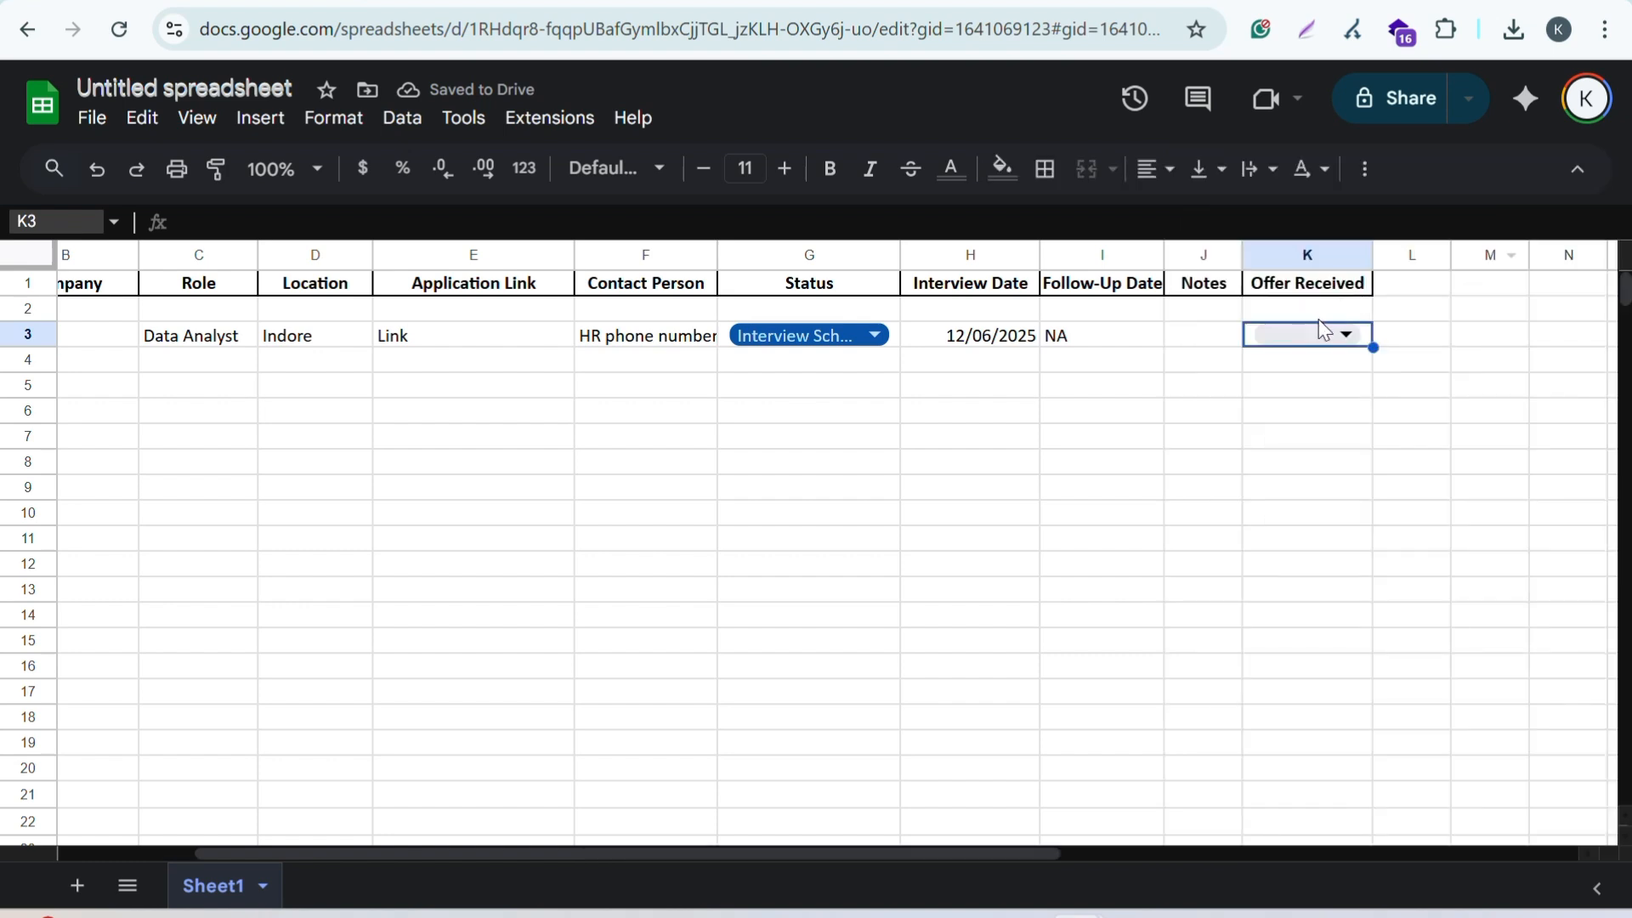
{"action": "left_click", "coordinate": [1314, 335]}
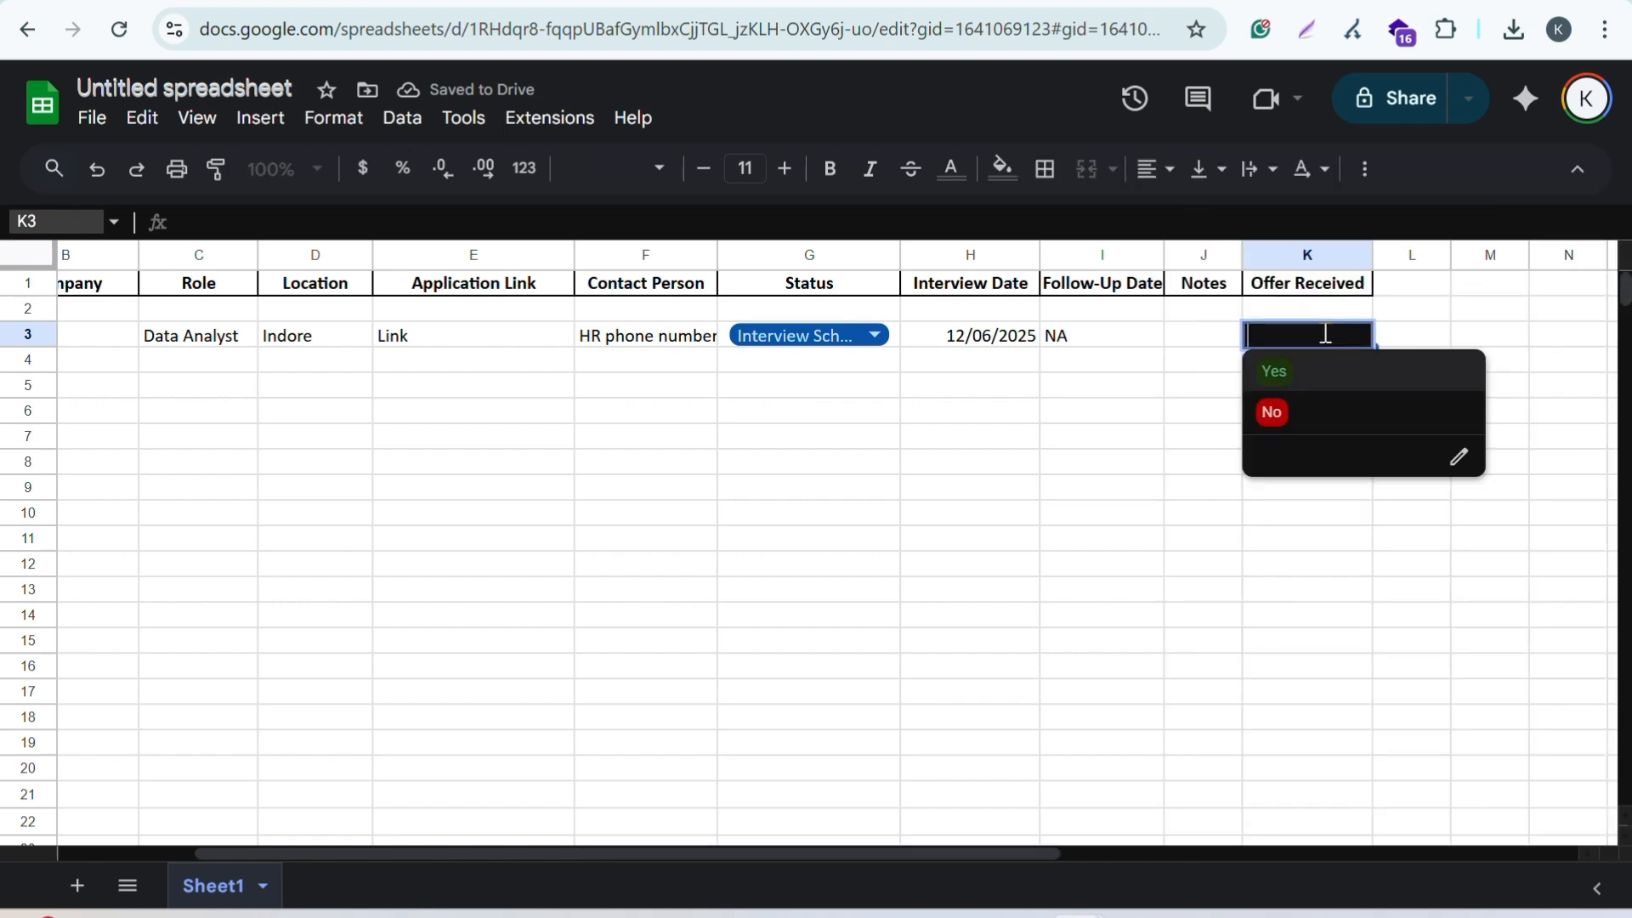
{"action": "left_click", "coordinate": [1271, 416]}
{"action": "left_click", "coordinate": [1108, 397]}
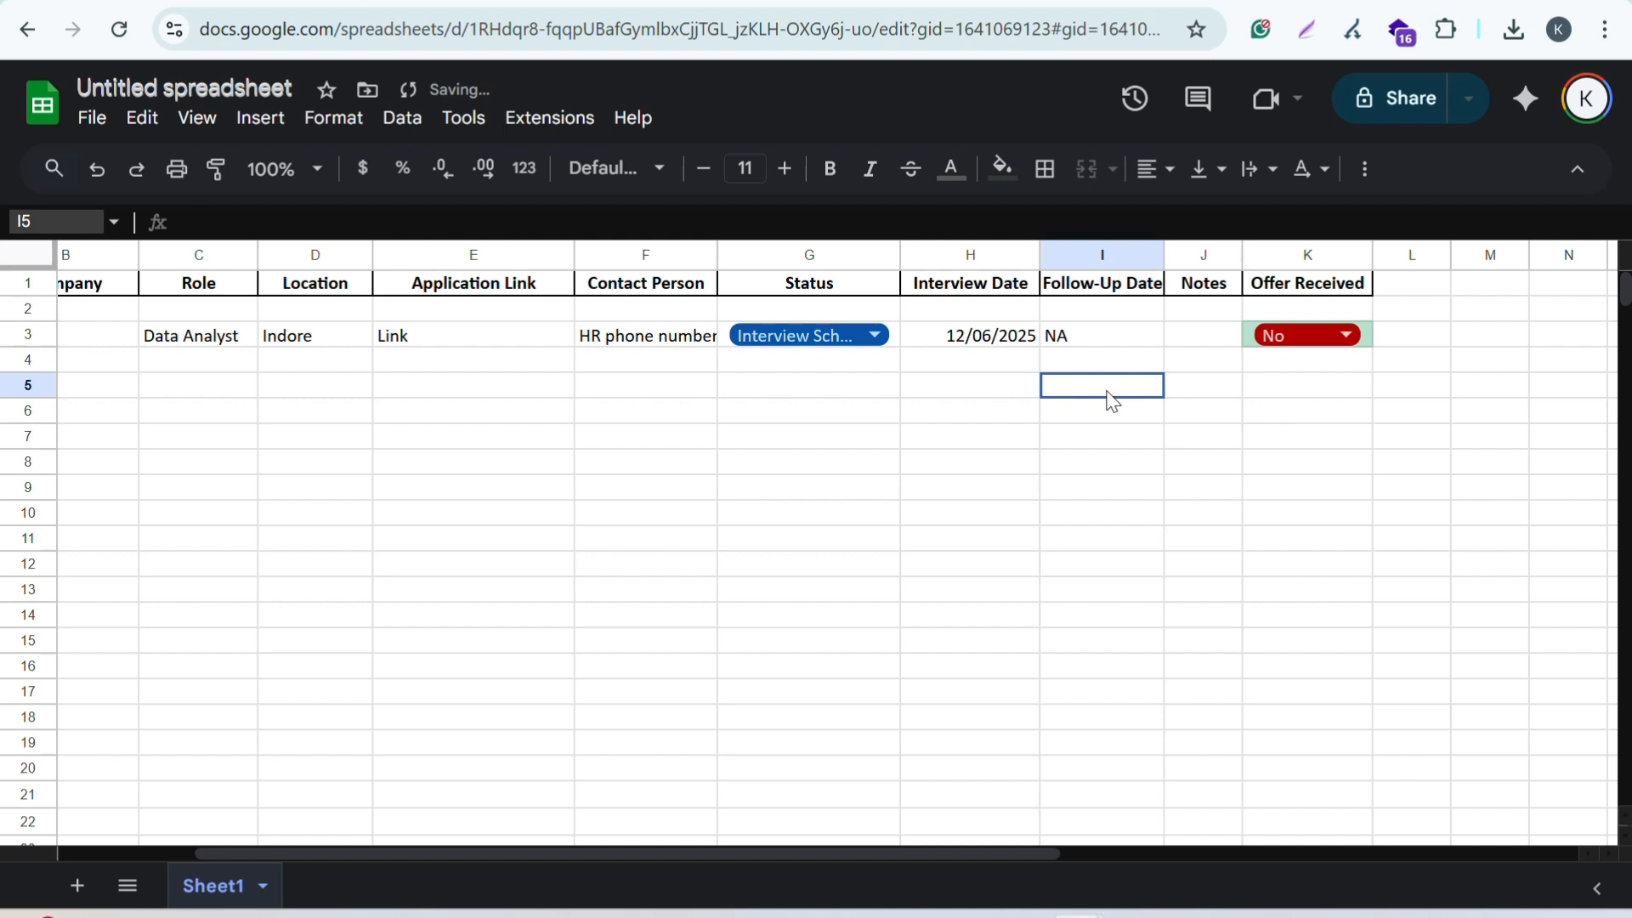
{"action": "scroll", "coordinate": [1109, 397], "scroll_direction": "left", "scroll_amount": 2}
{"action": "scroll", "coordinate": [1111, 401], "scroll_direction": "left", "scroll_amount": 1}
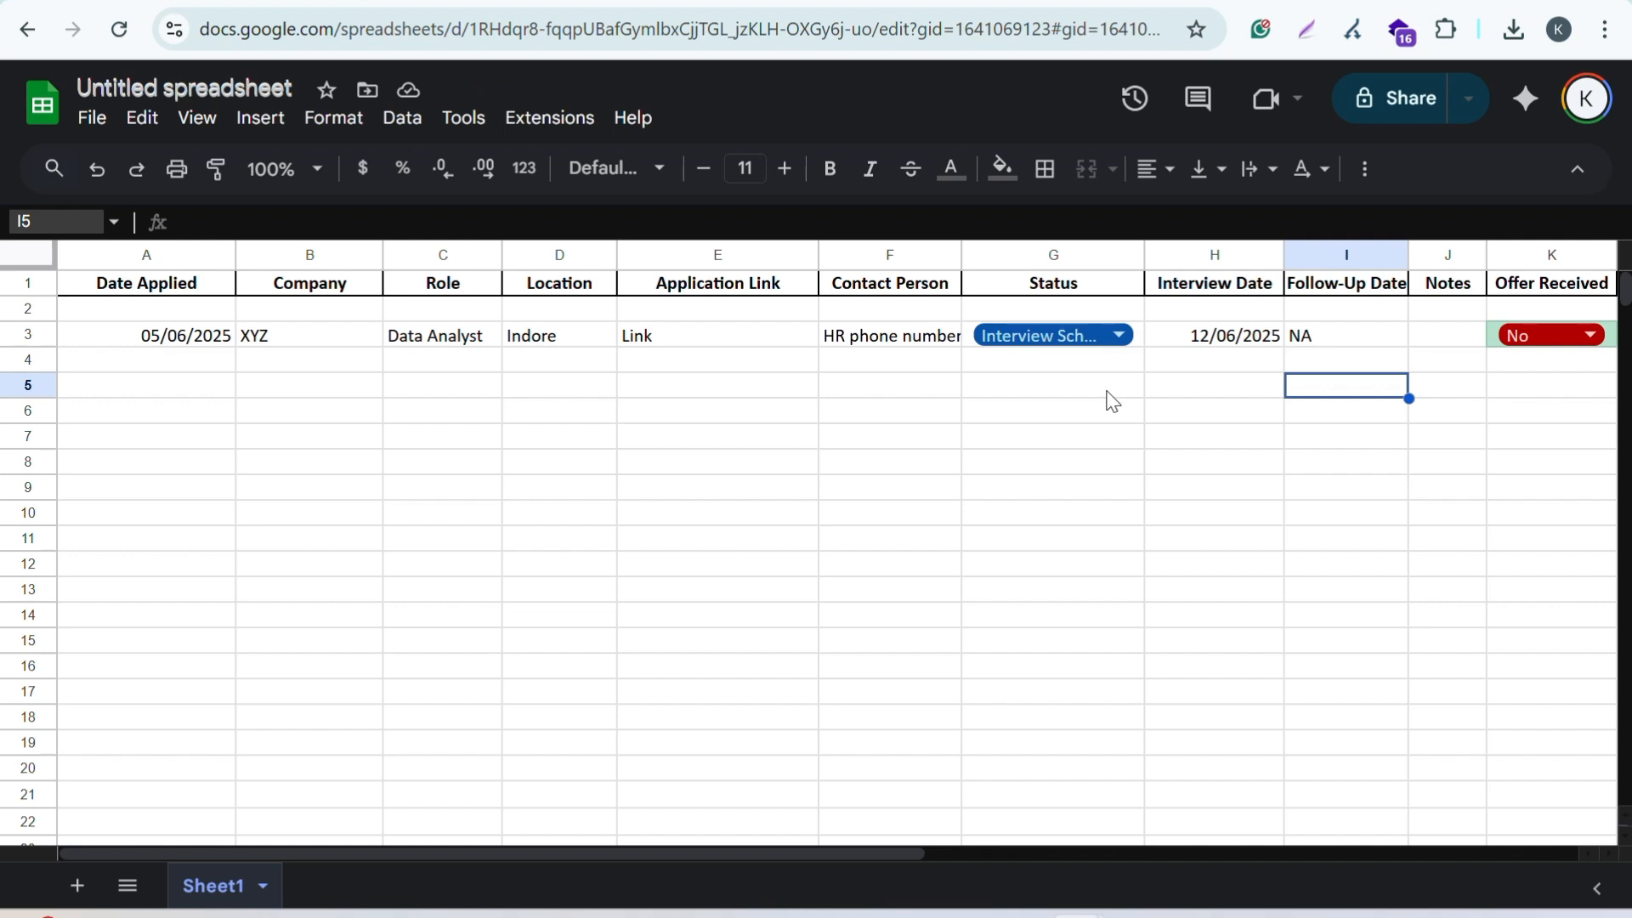
{"action": "left_click", "coordinate": [1110, 397]}
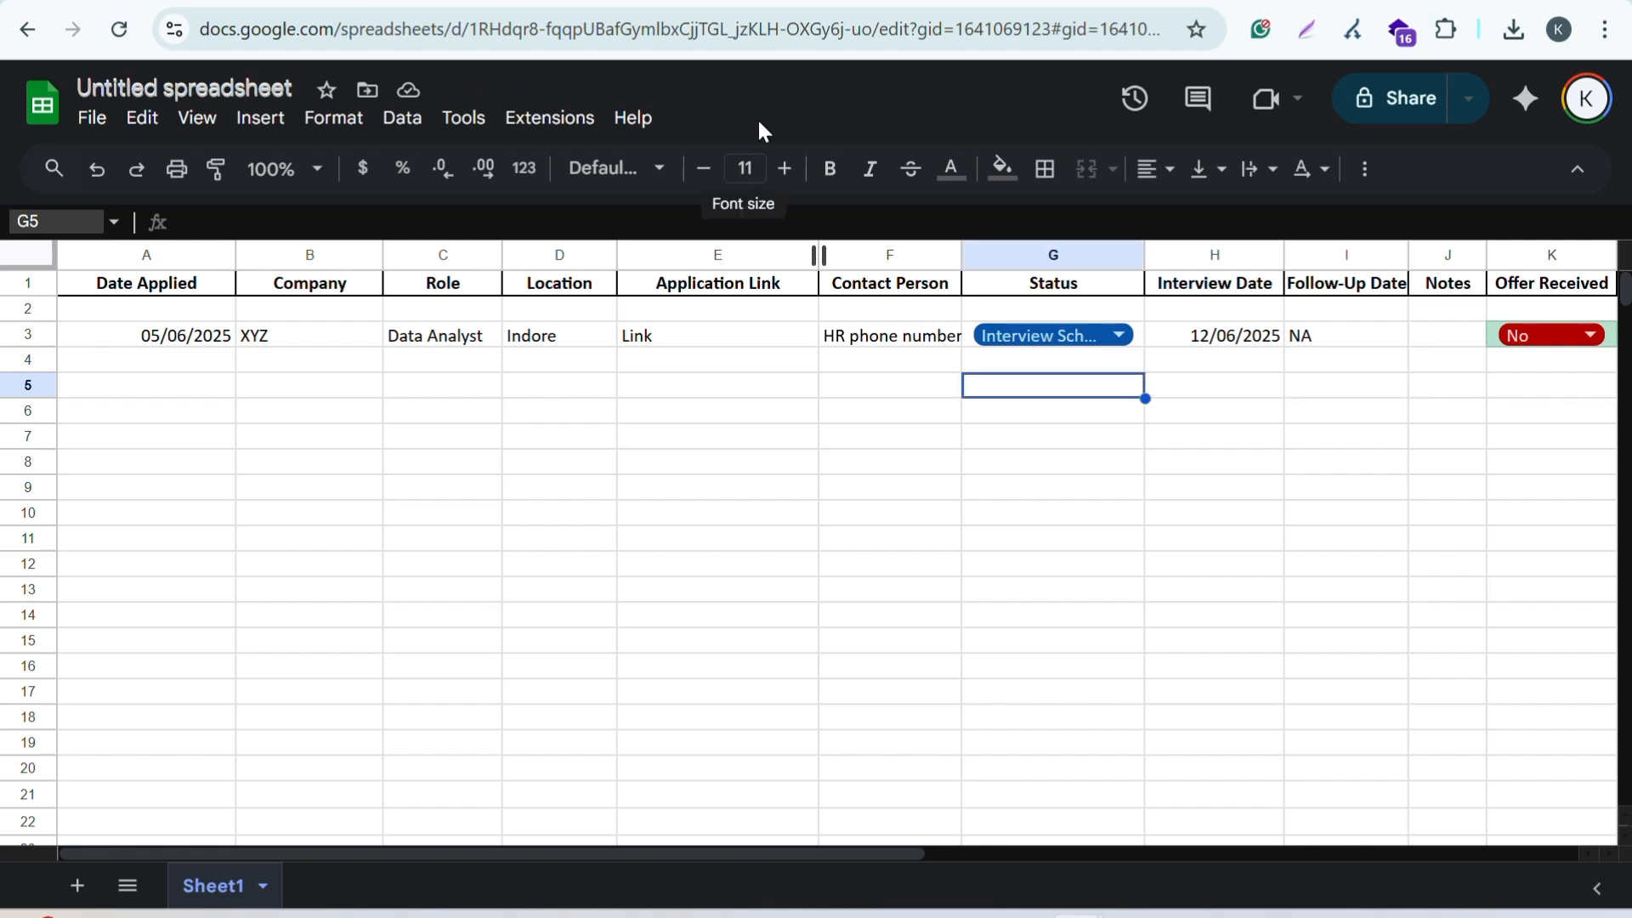